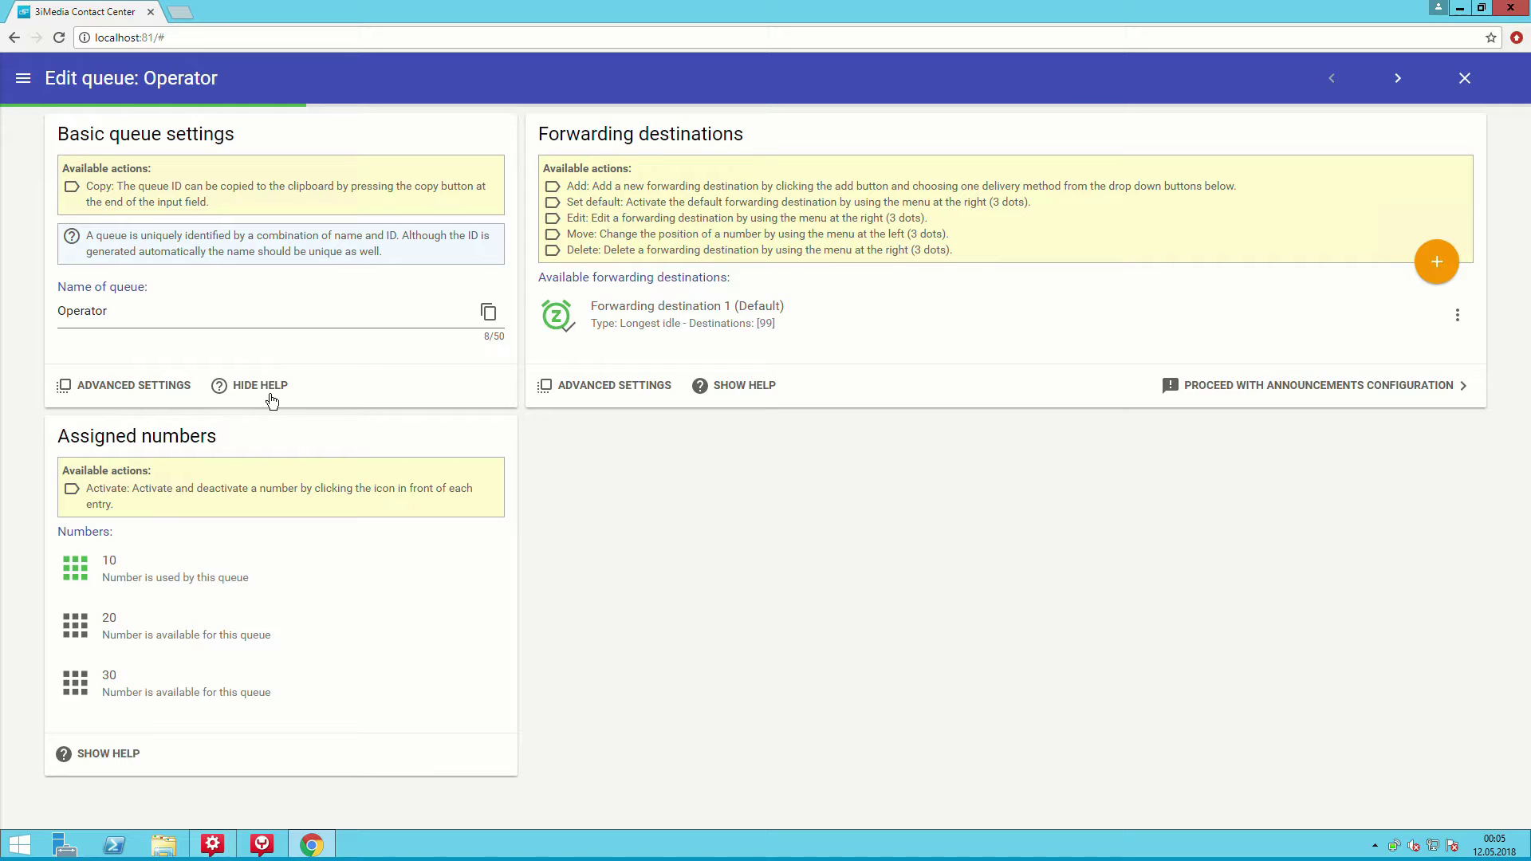
Hide the extra help text in the basic queue settings and show their advanced settings.
left_click(271, 398)
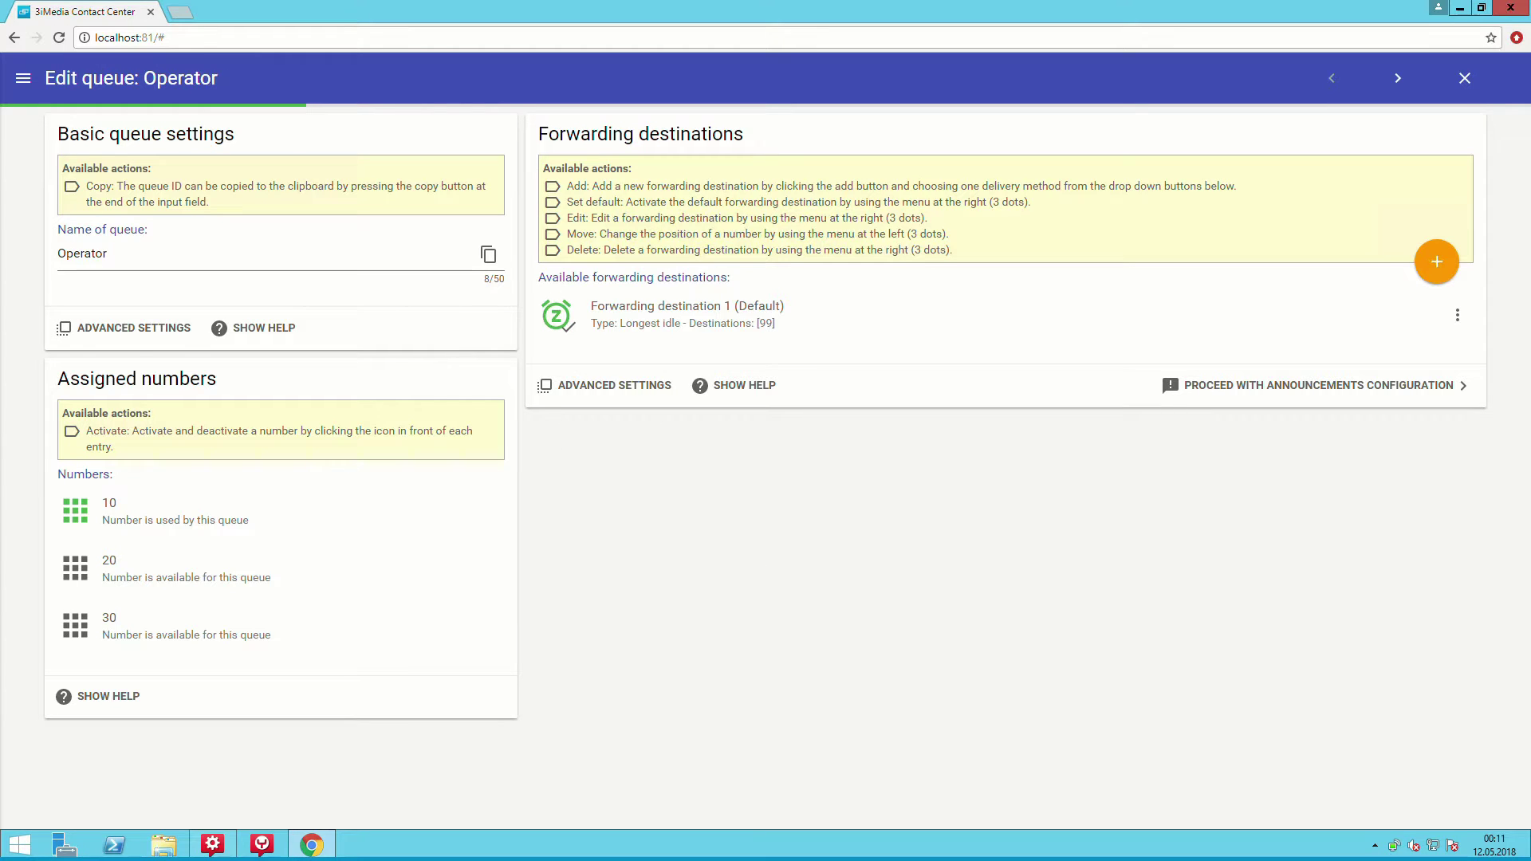
left_click(140, 337)
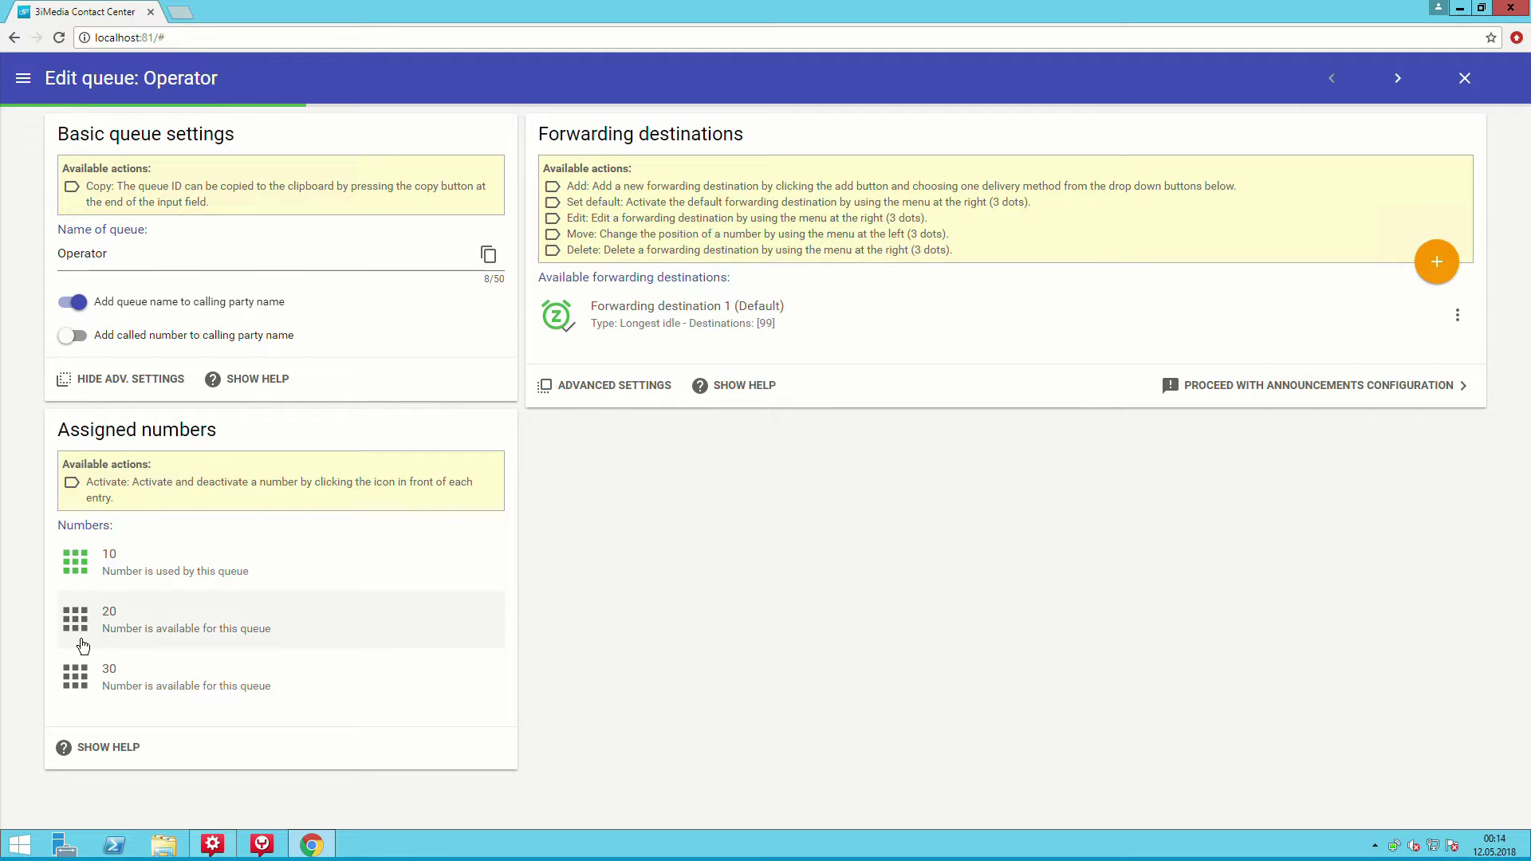
Assign numbers 20 and 30 to the queue, and release both again.
left_click(83, 646)
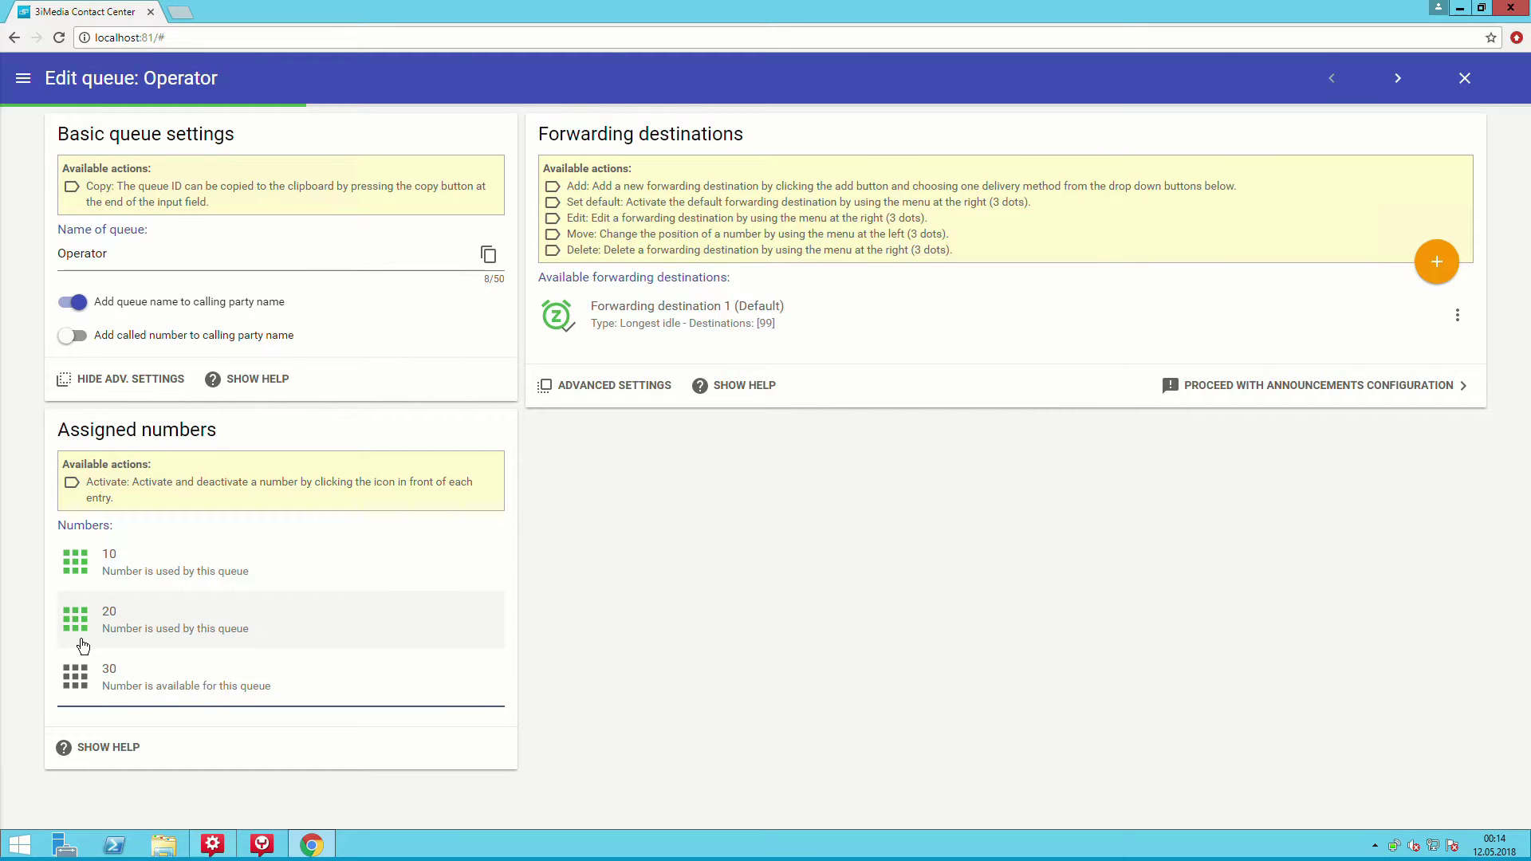
left_click(85, 686)
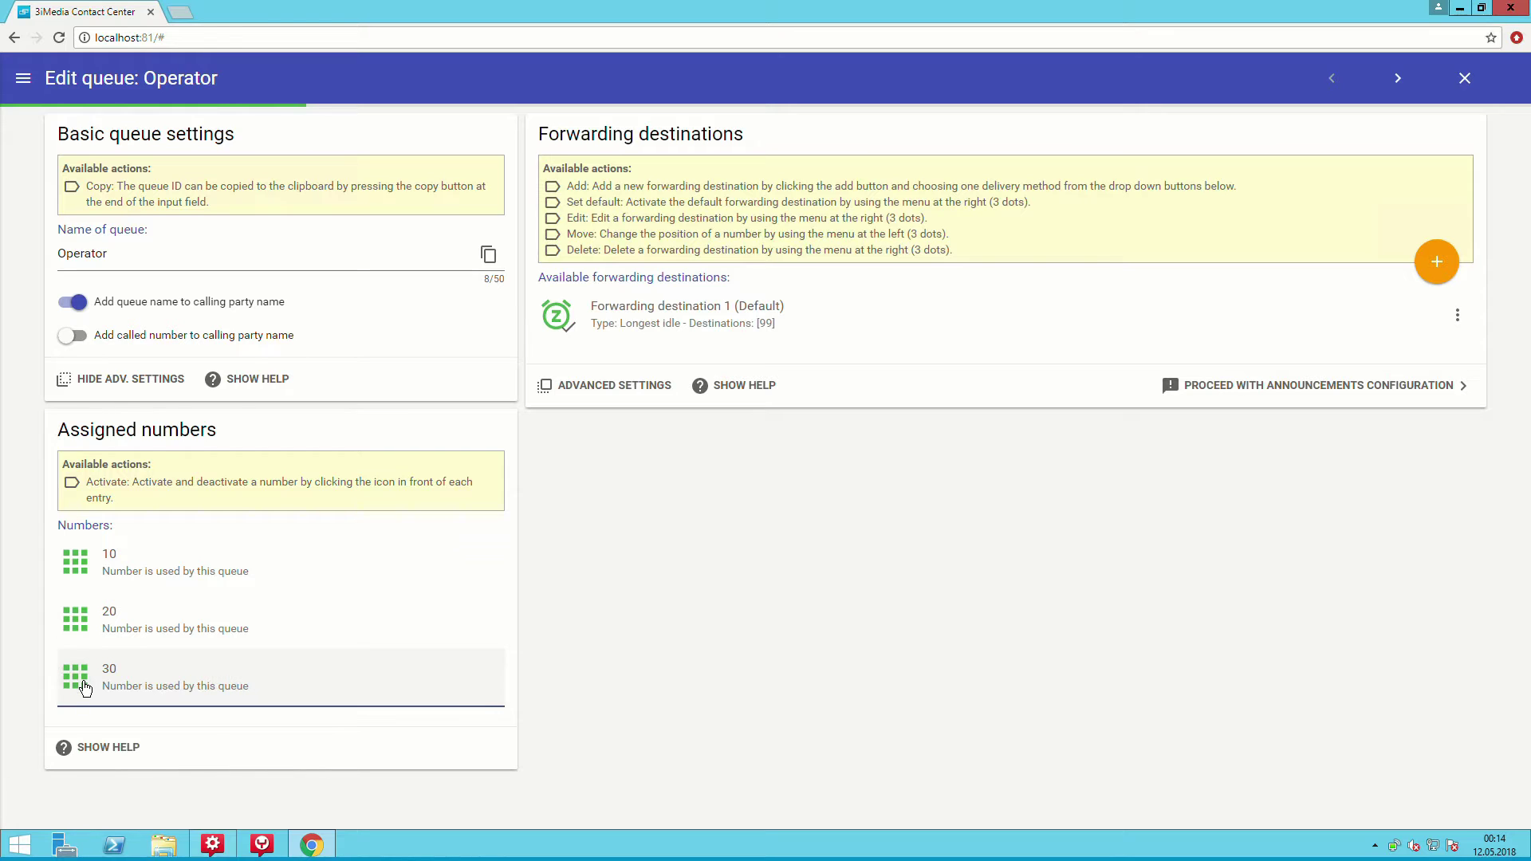
left_click(85, 685)
left_click(84, 629)
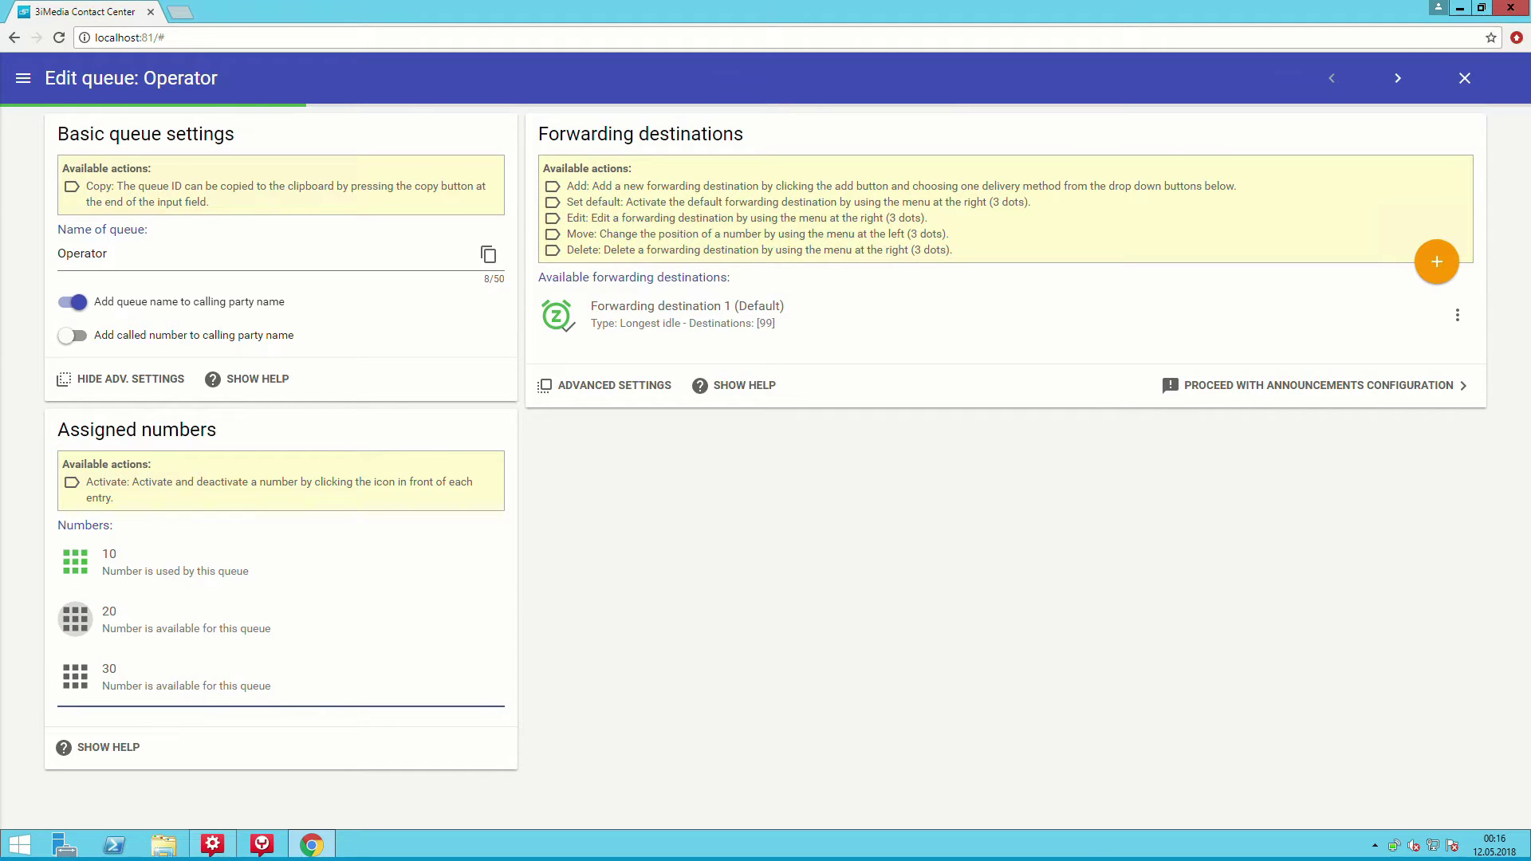
Open Forwarding destination 1 for editing and select Longest Waiting as its type.
left_click(835, 330)
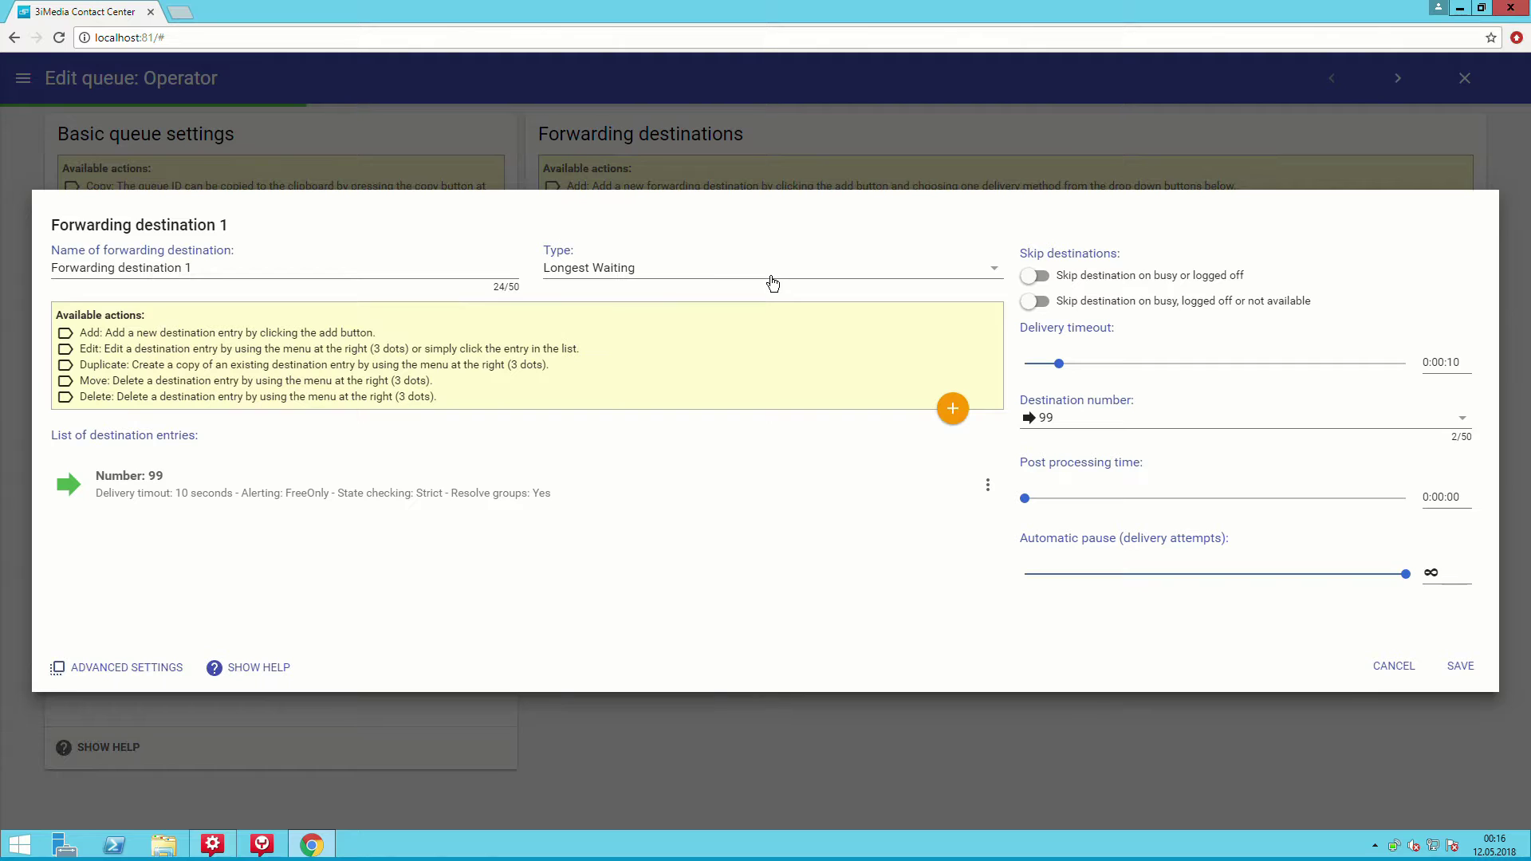
left_click(772, 283)
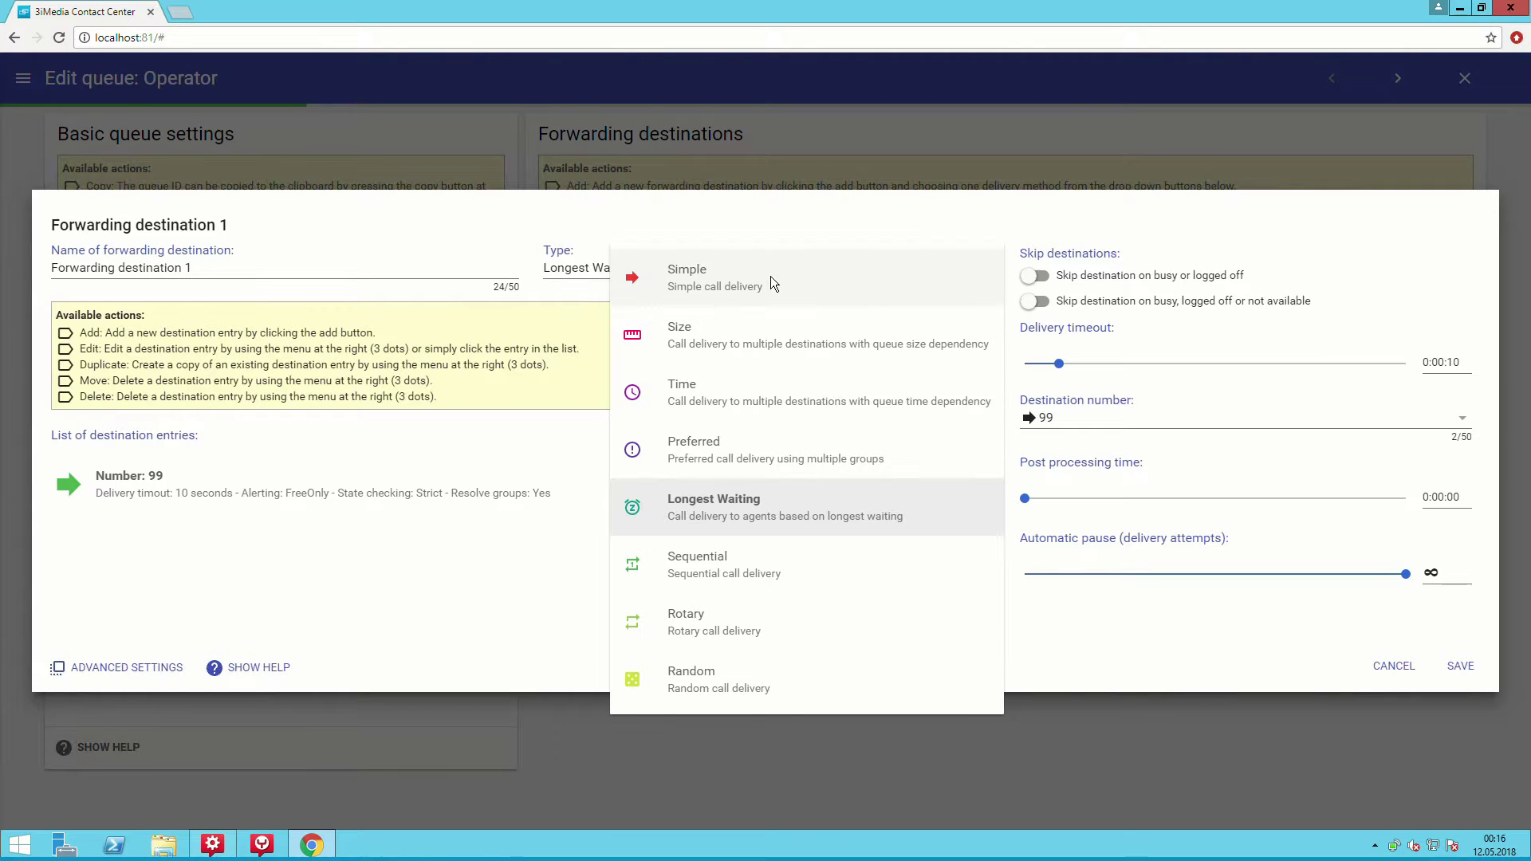
left_click(744, 515)
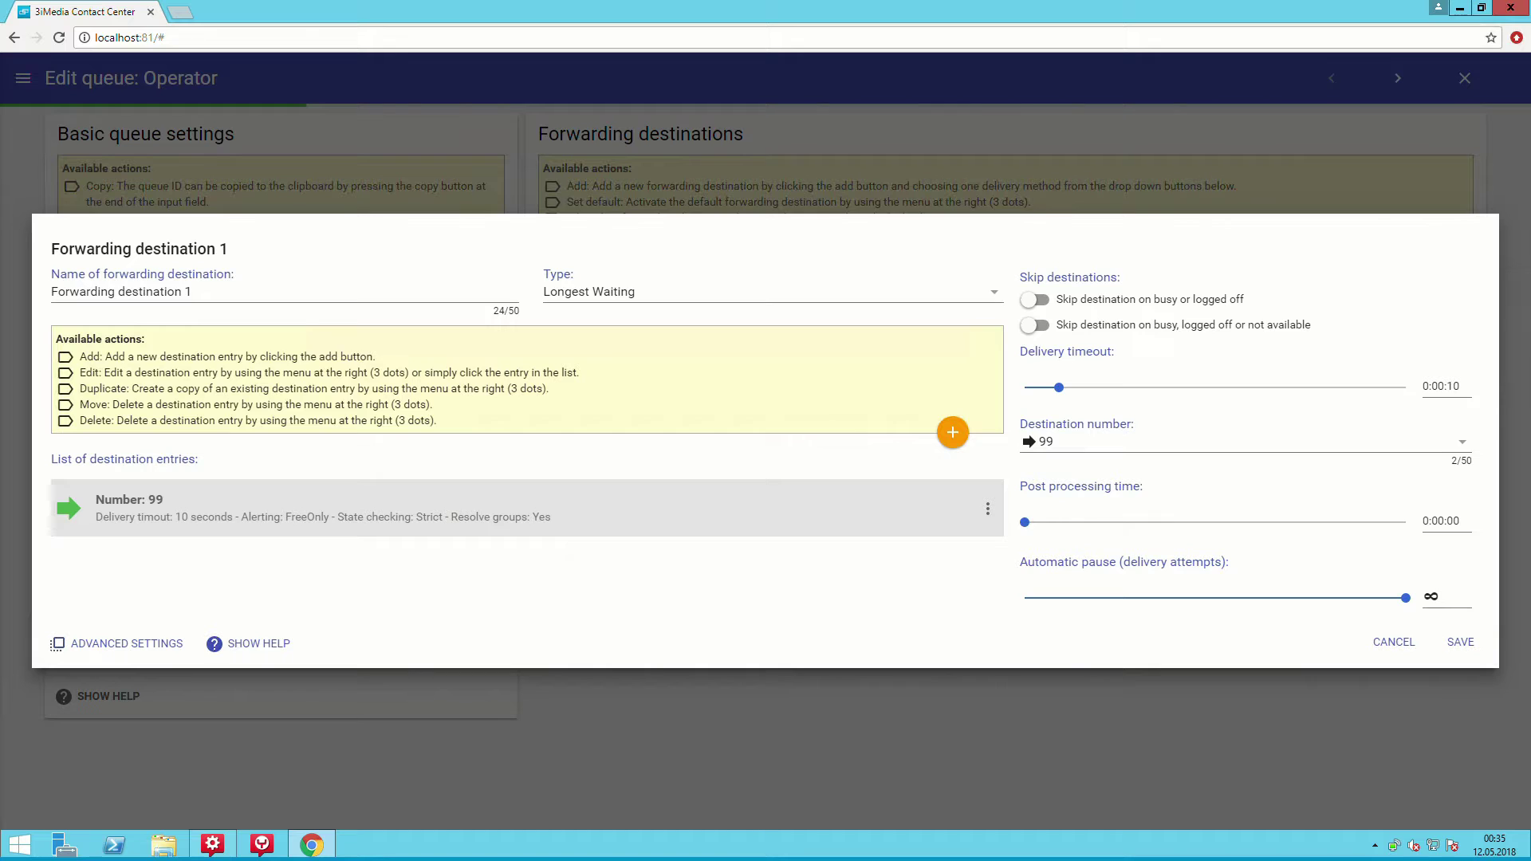
Add two destination entries for the groups Operator 1 (91) and Operator 2 (92), and save the forwarding destination.
left_click(953, 432)
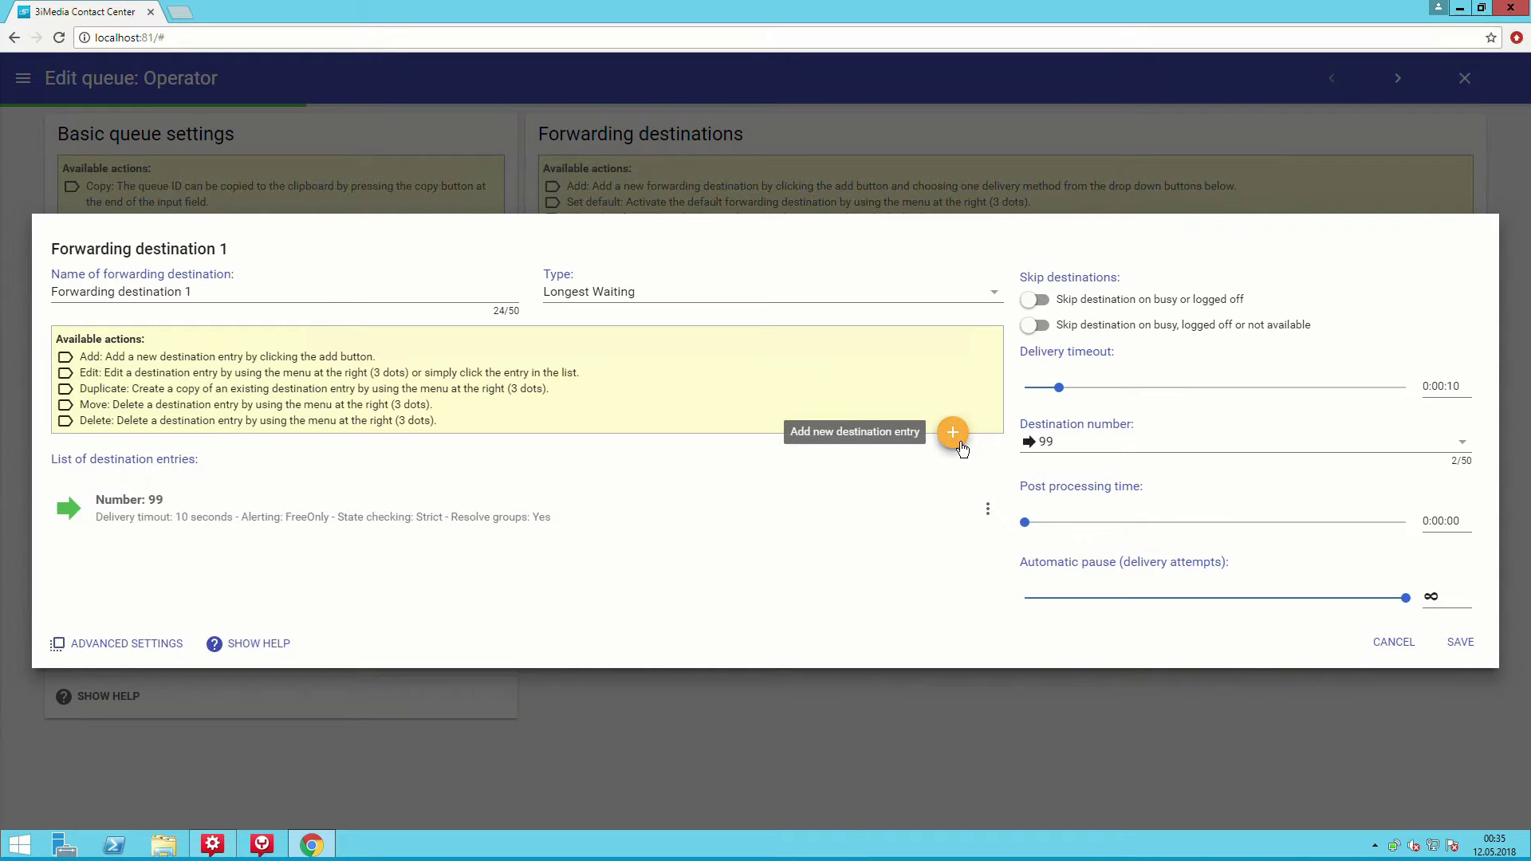
left_click(952, 432)
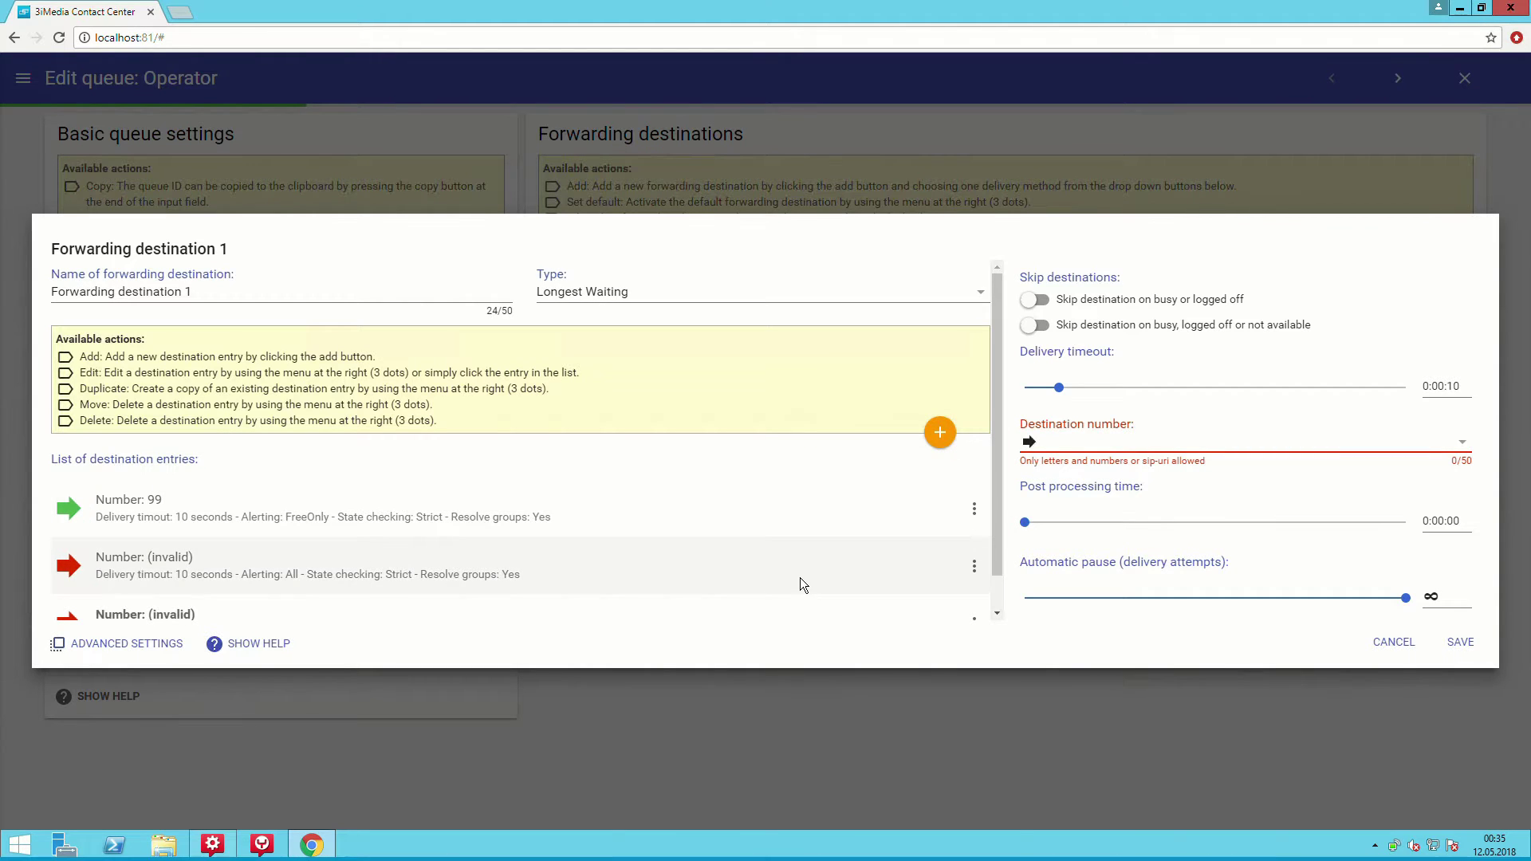
left_click(1105, 456)
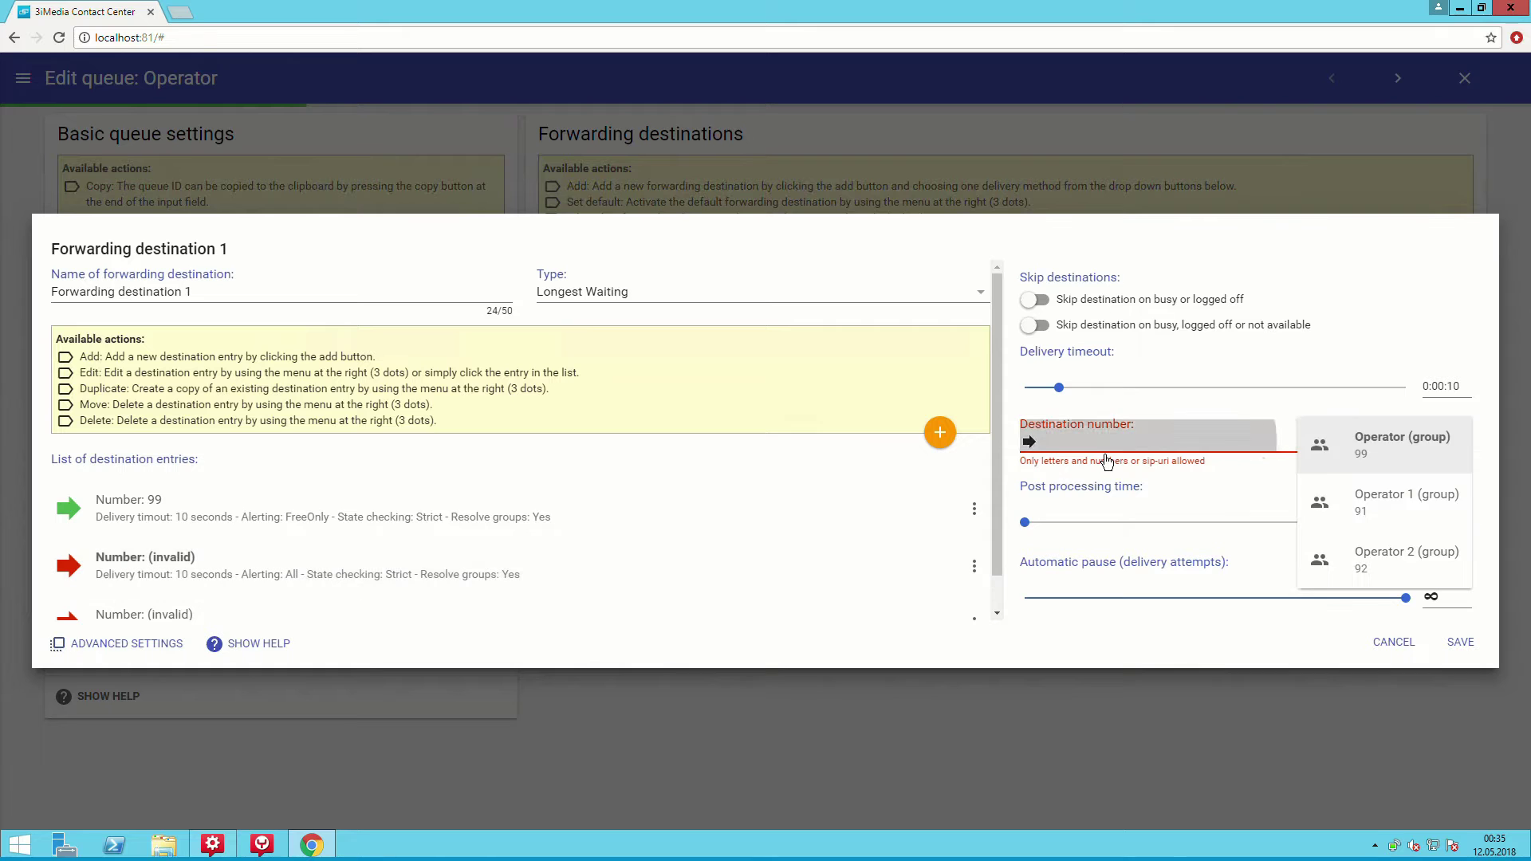
left_click(1363, 511)
left_click(846, 611)
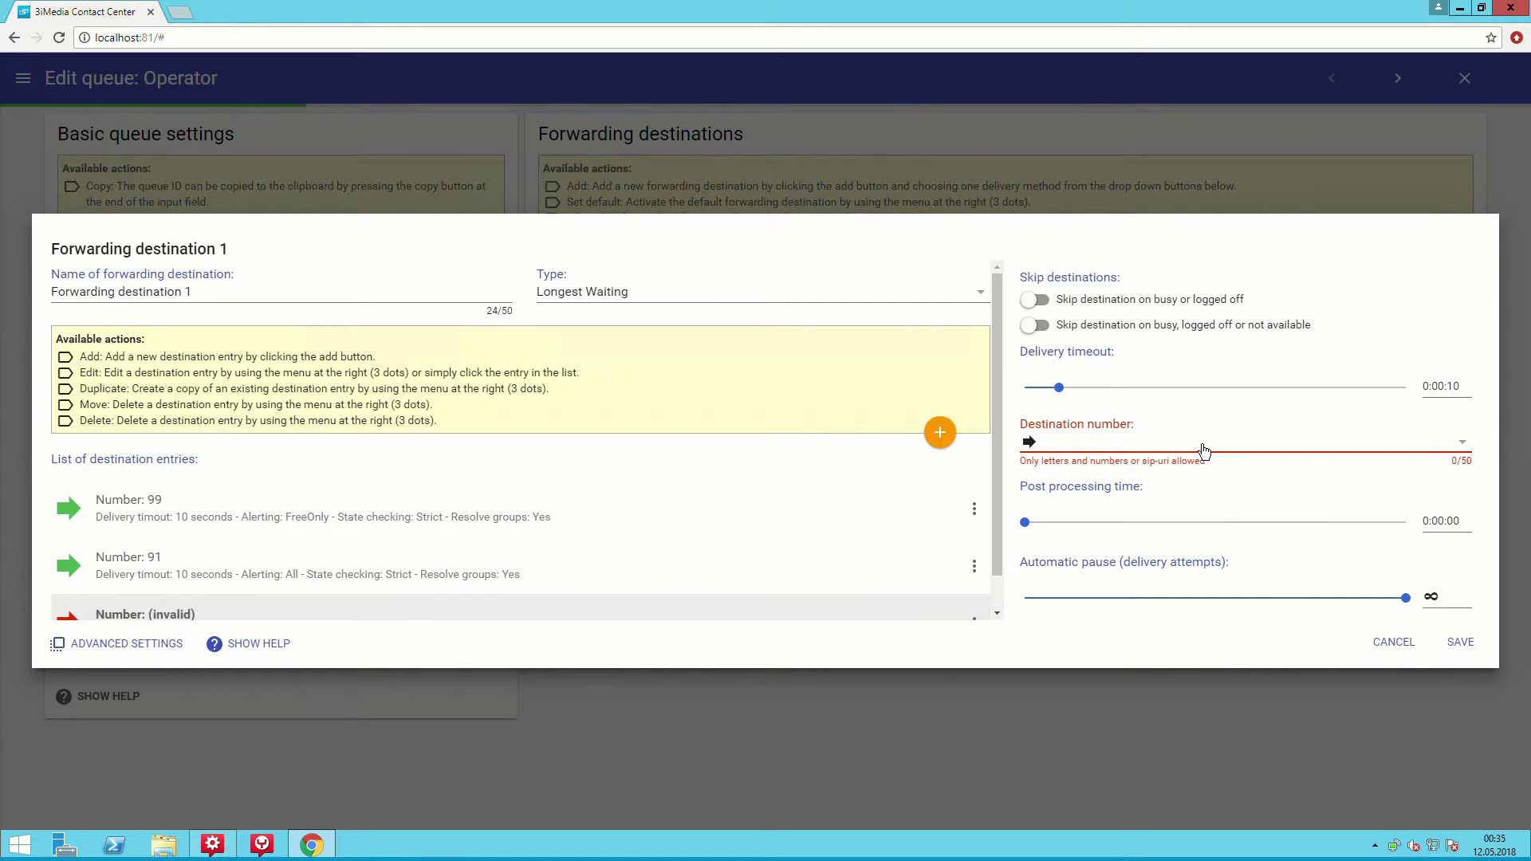
left_click(1116, 442)
left_click(1364, 566)
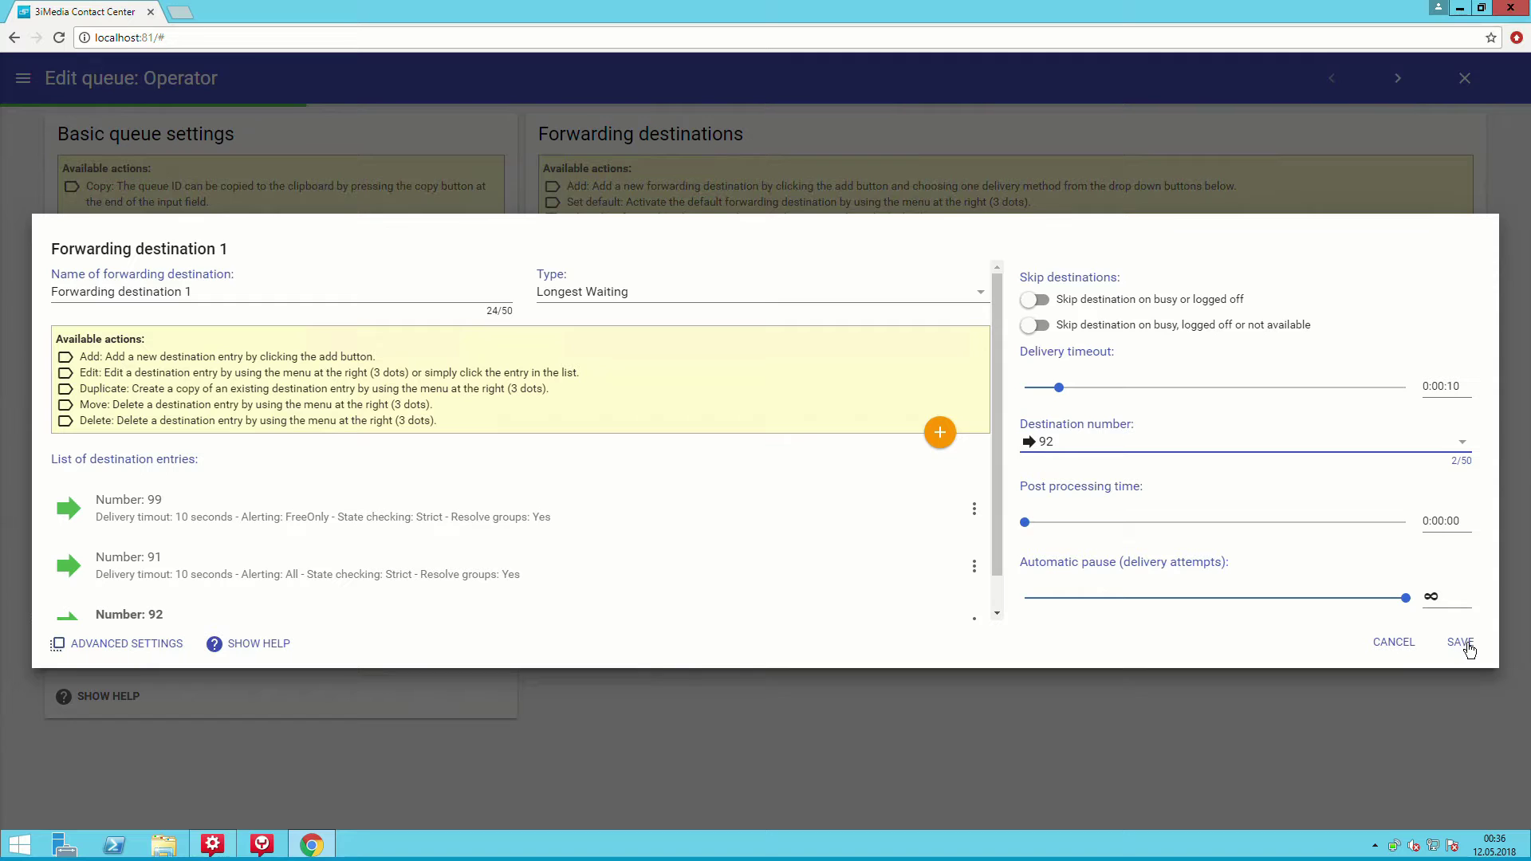
left_click(1470, 653)
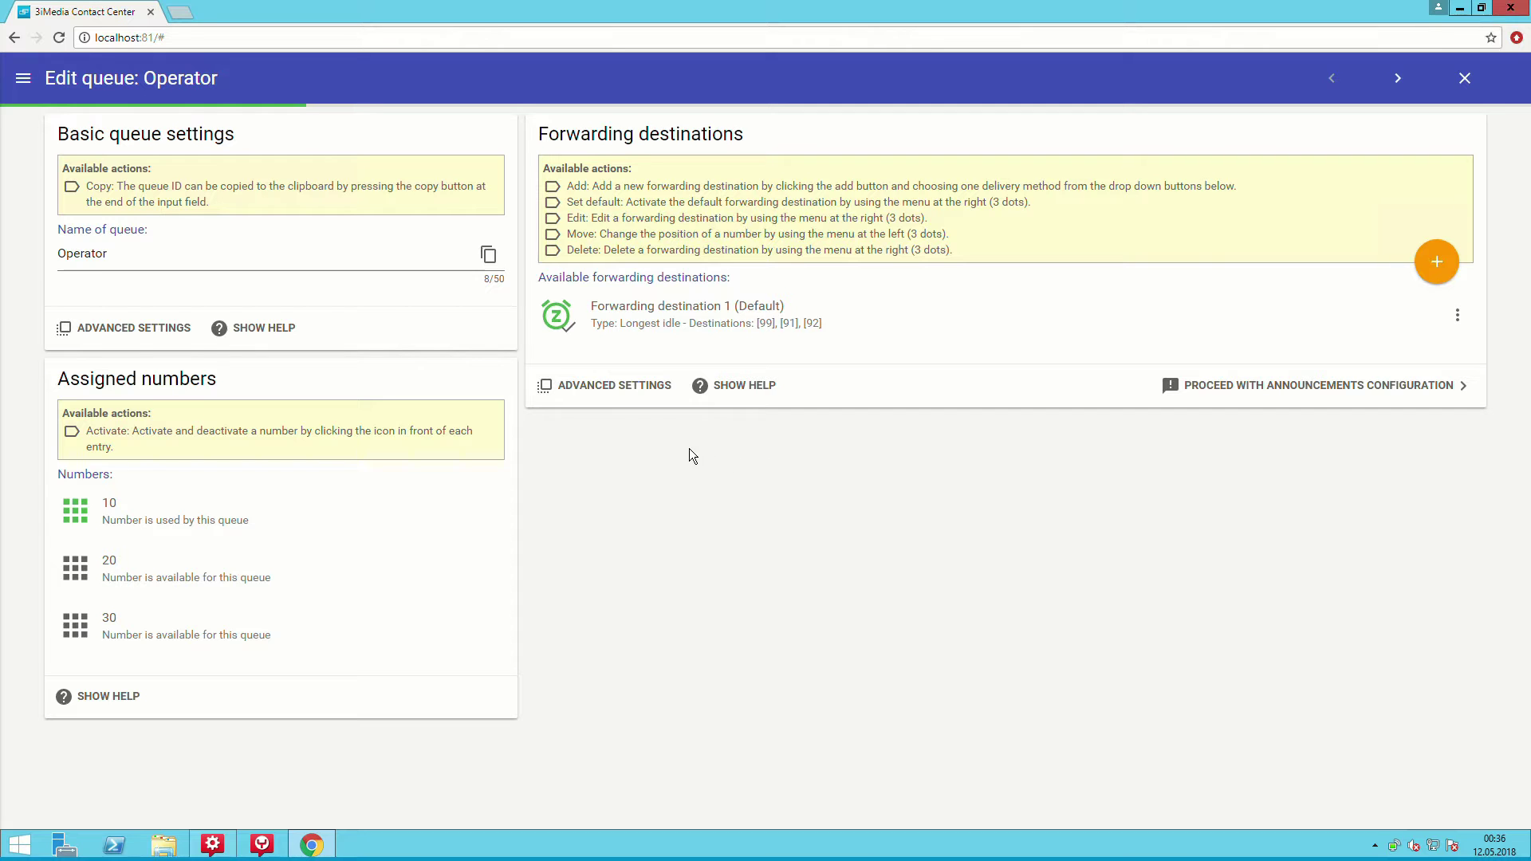
Examine the advanced forwarding settings, including the choices for call priority, destination queue and last agent delivery.
left_click(623, 400)
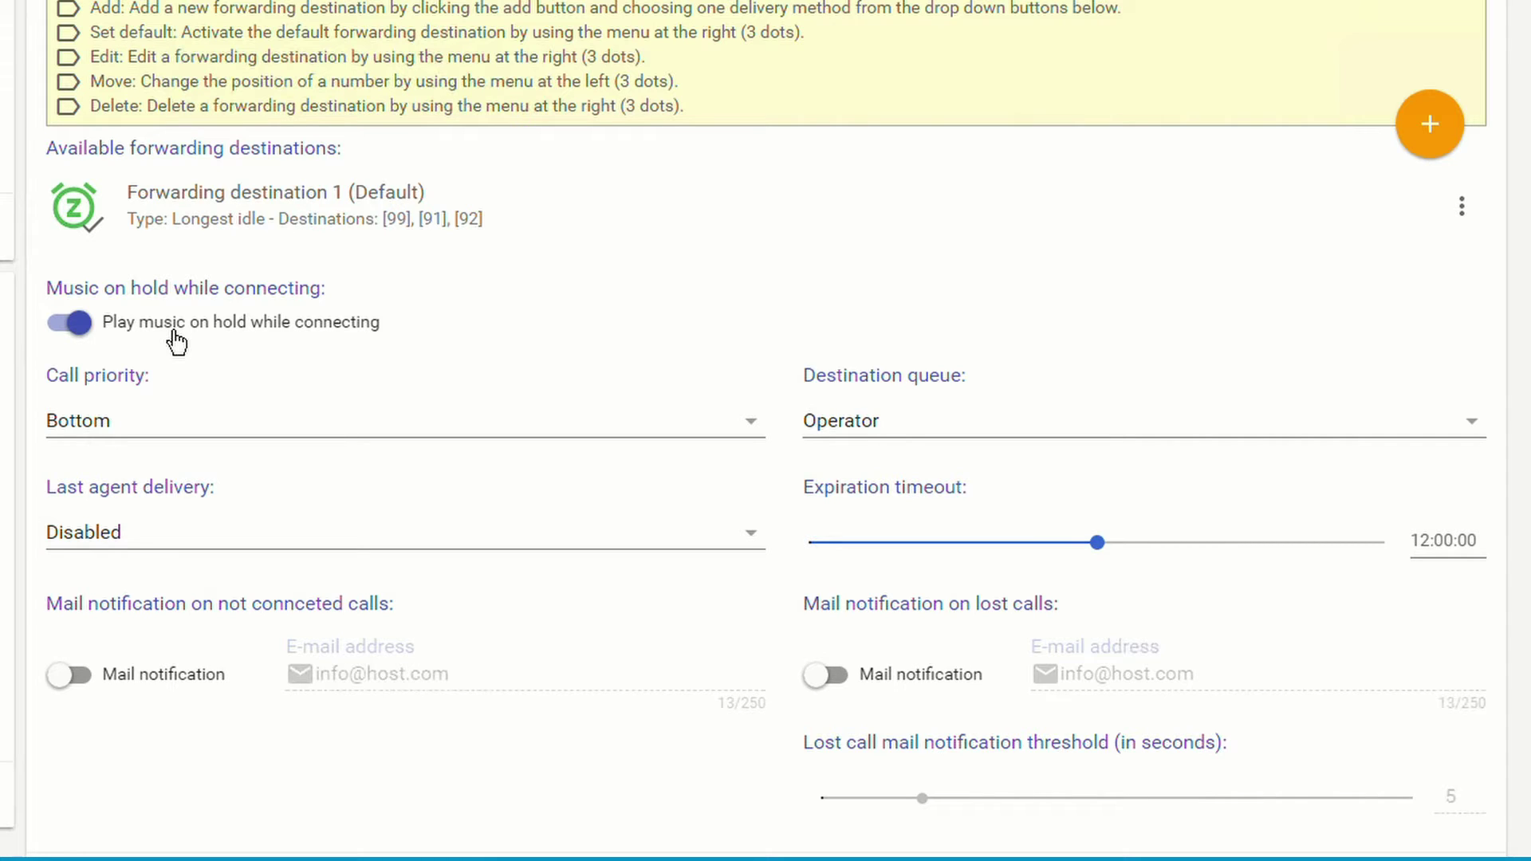
left_click(110, 430)
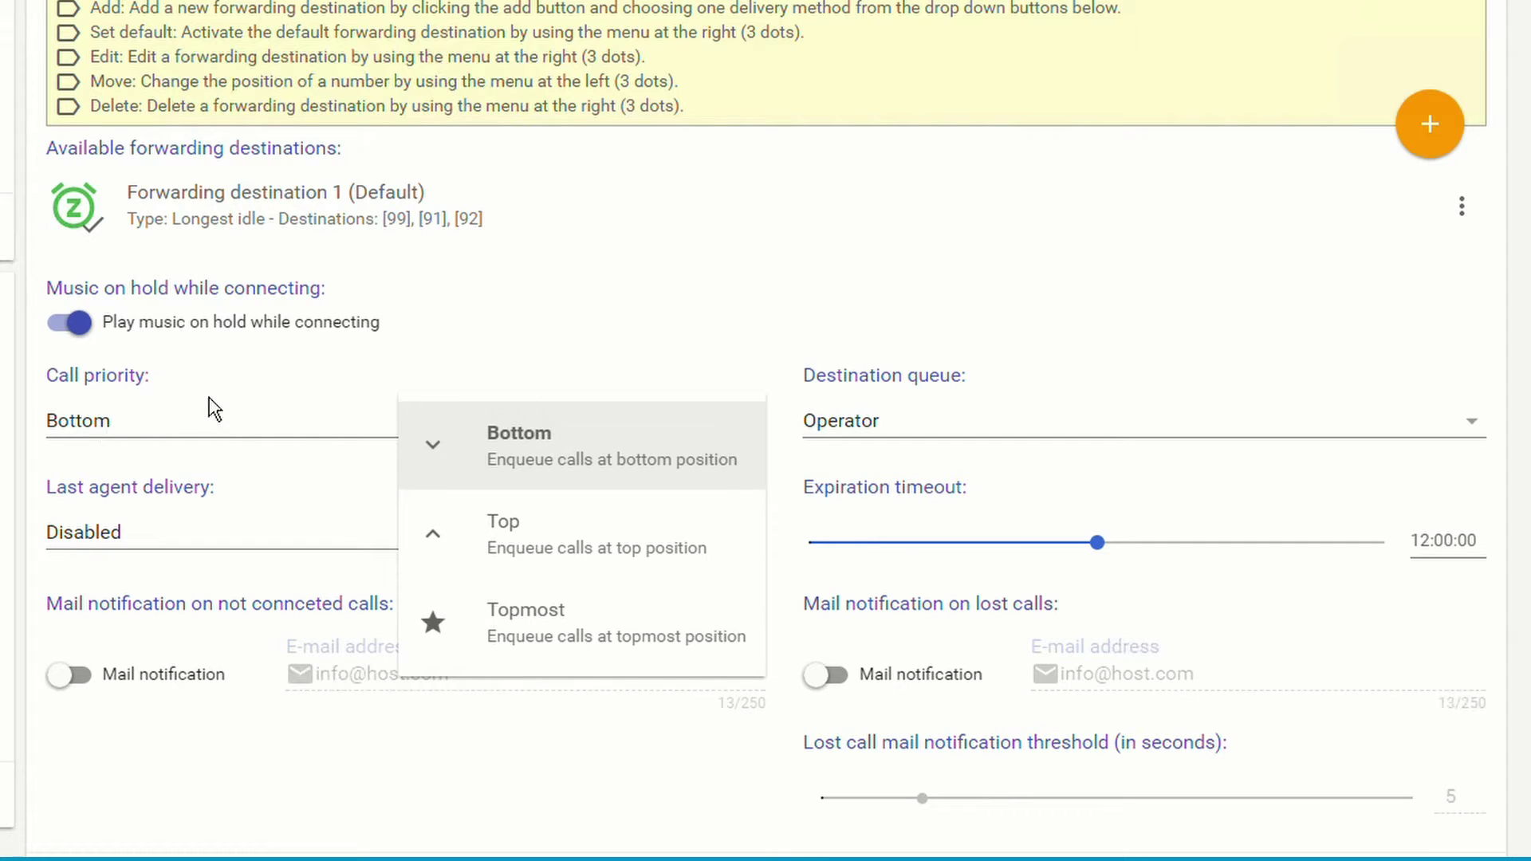
left_click(247, 388)
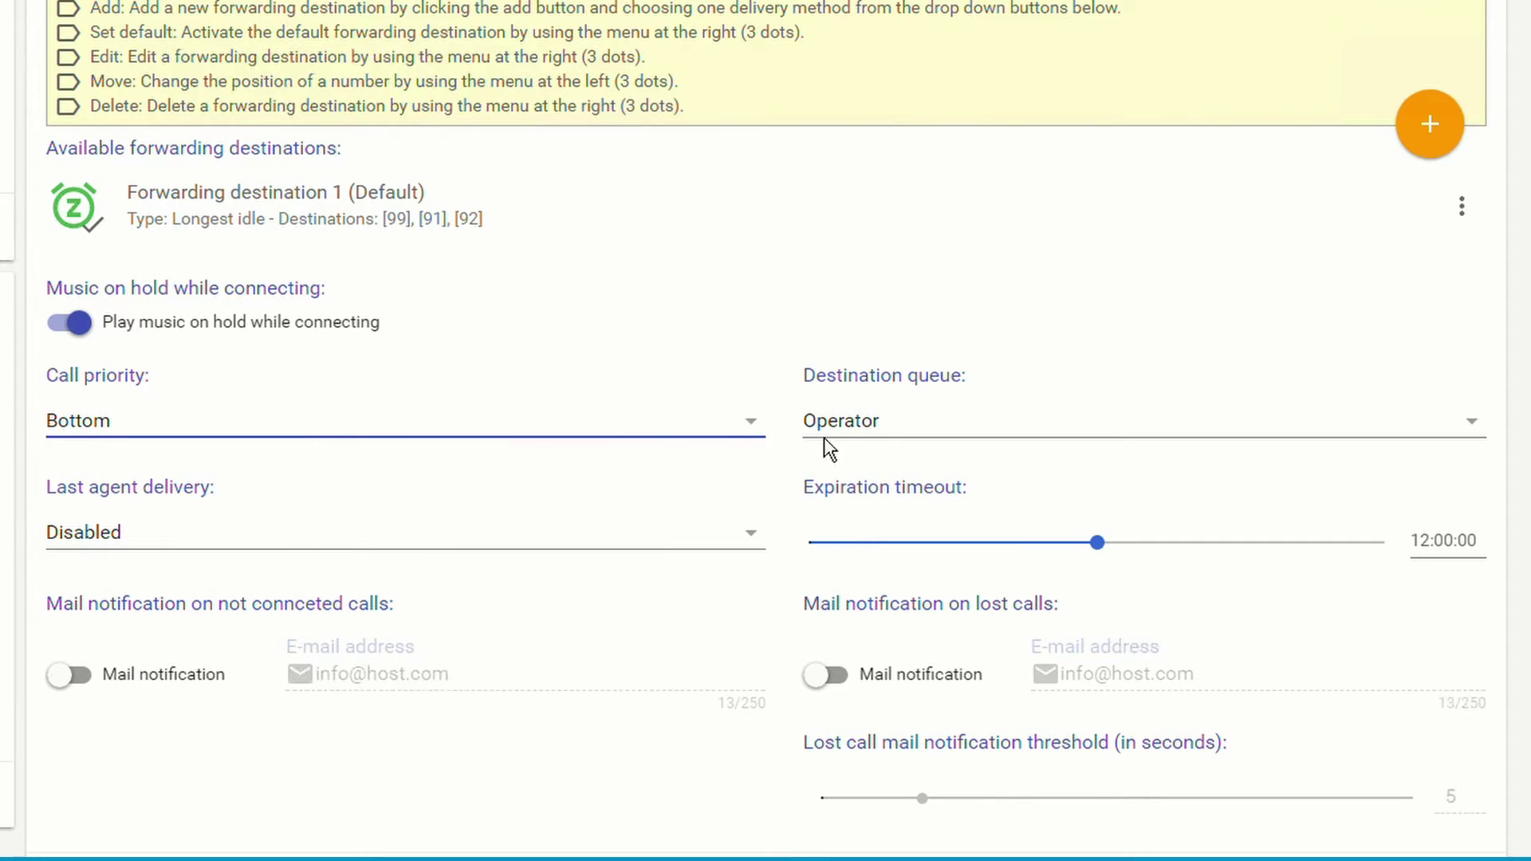
left_click(914, 431)
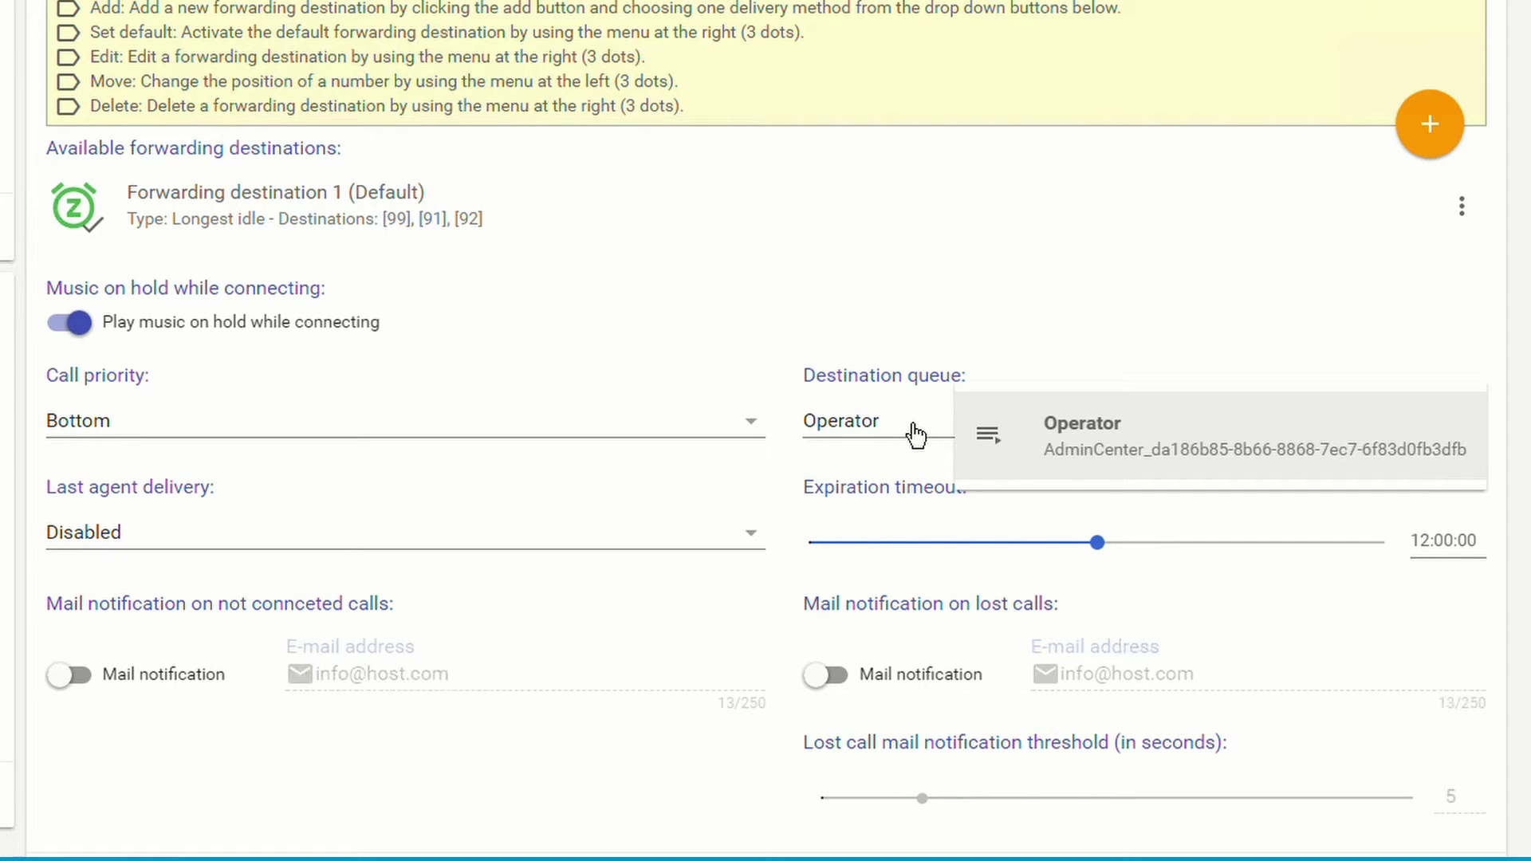
left_click(916, 434)
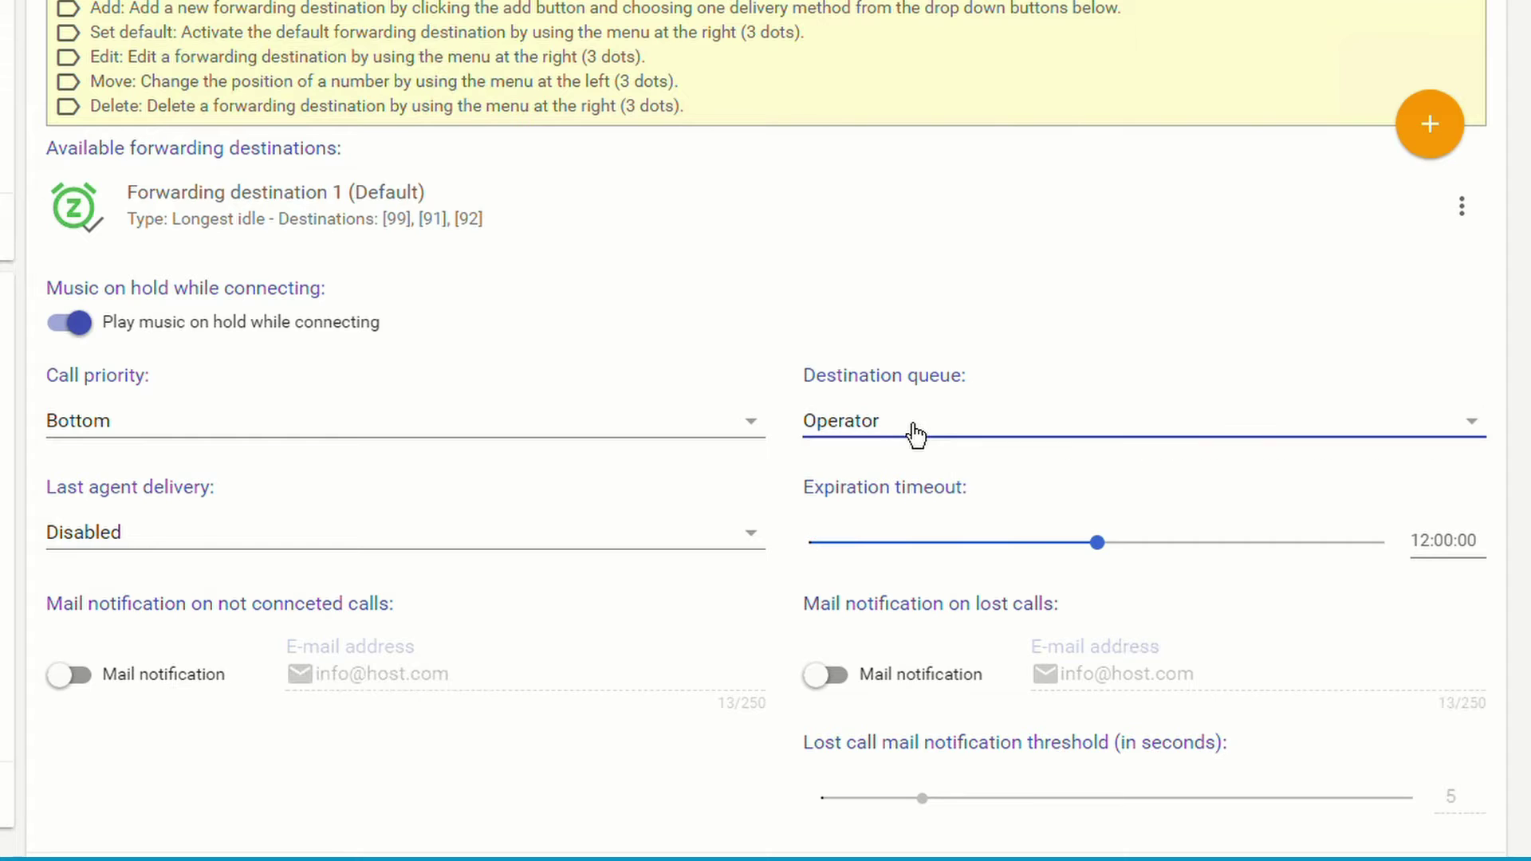
left_click(534, 545)
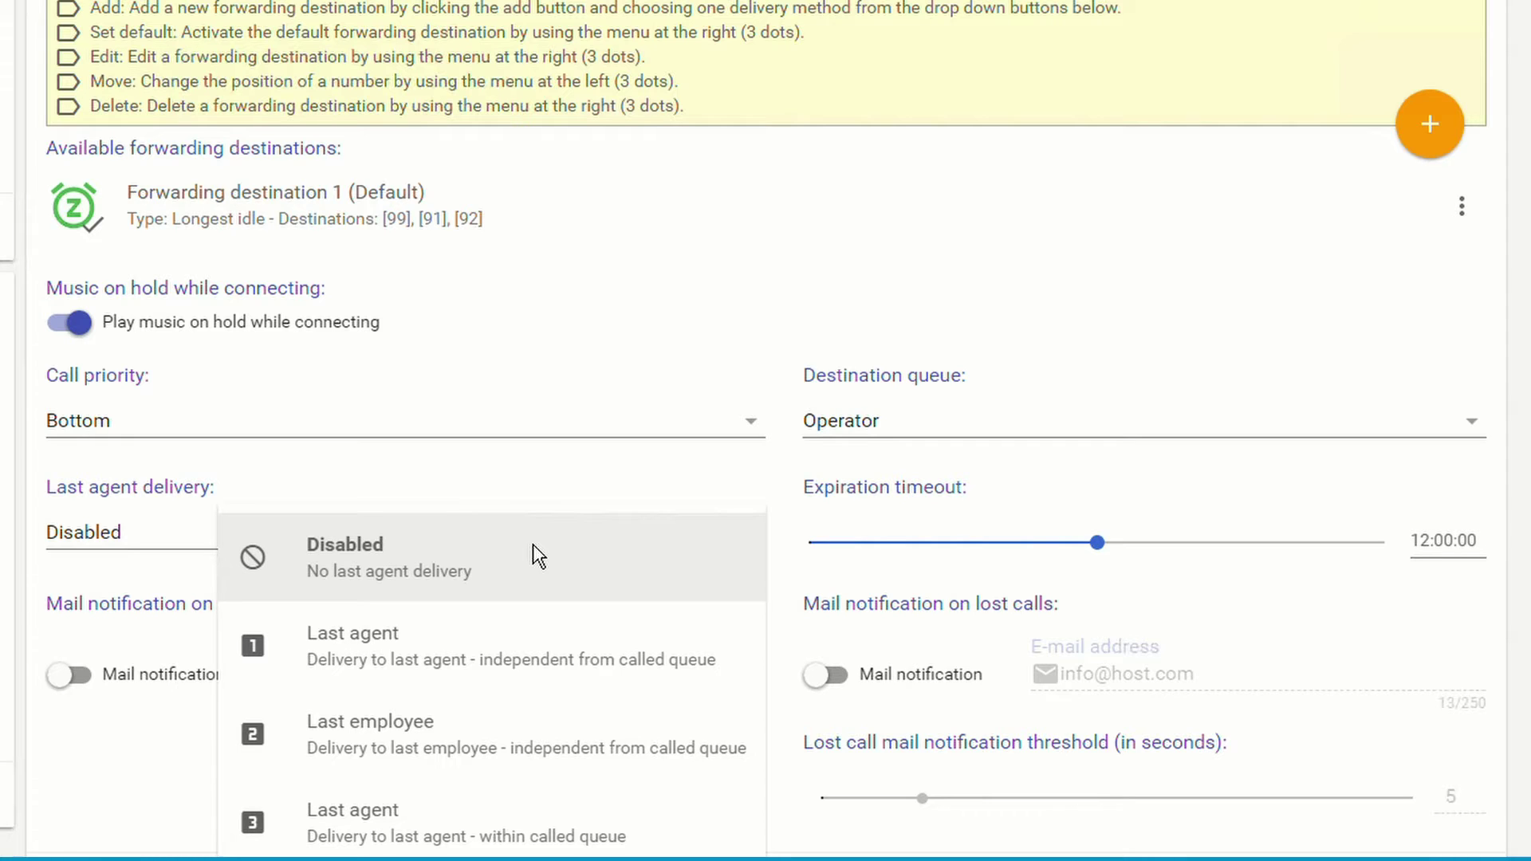
left_click(414, 571)
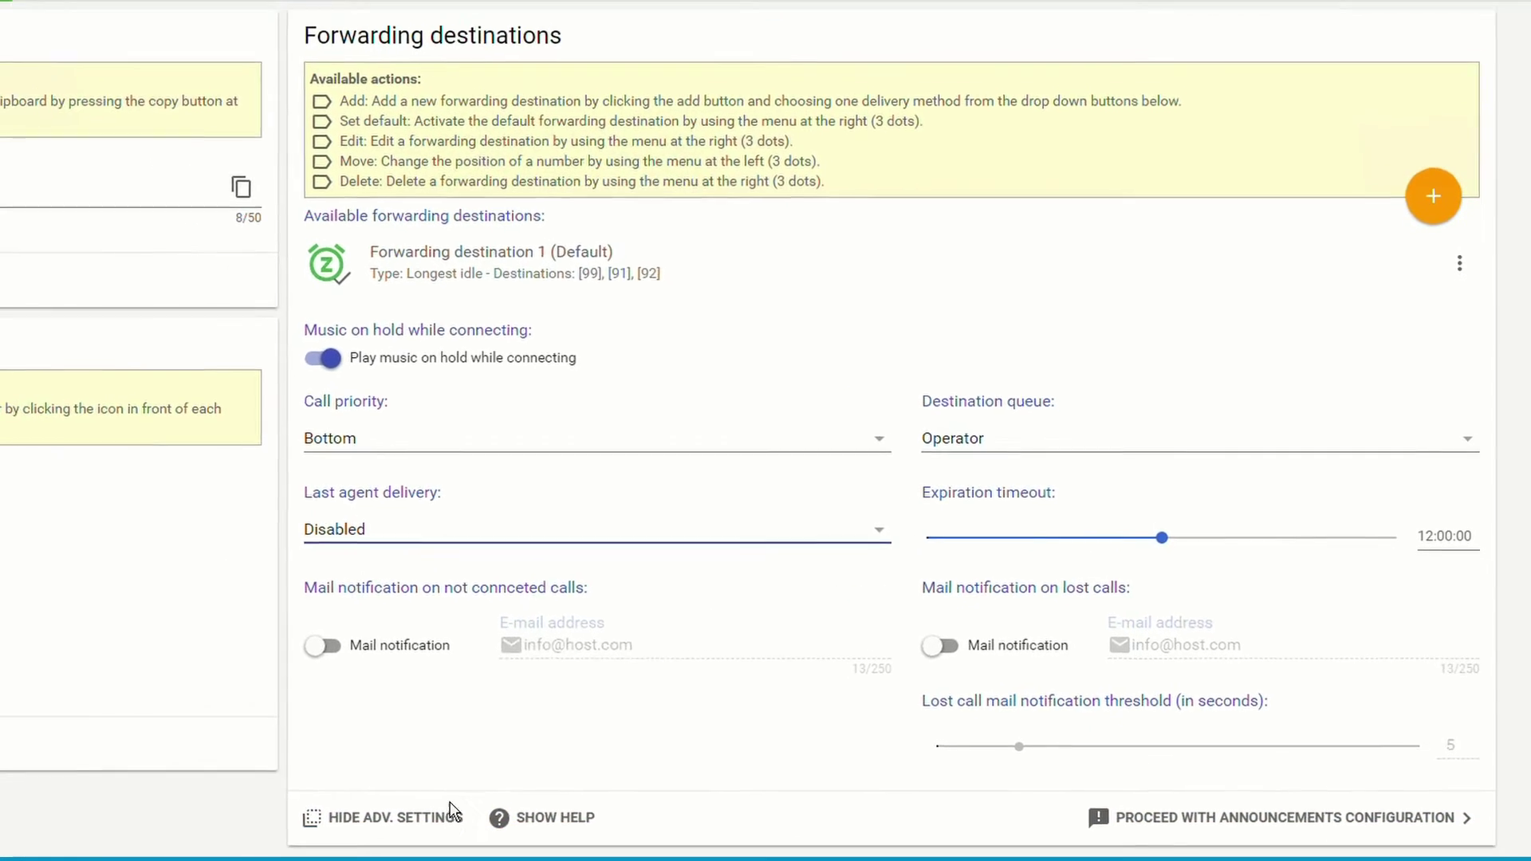
left_click(494, 800)
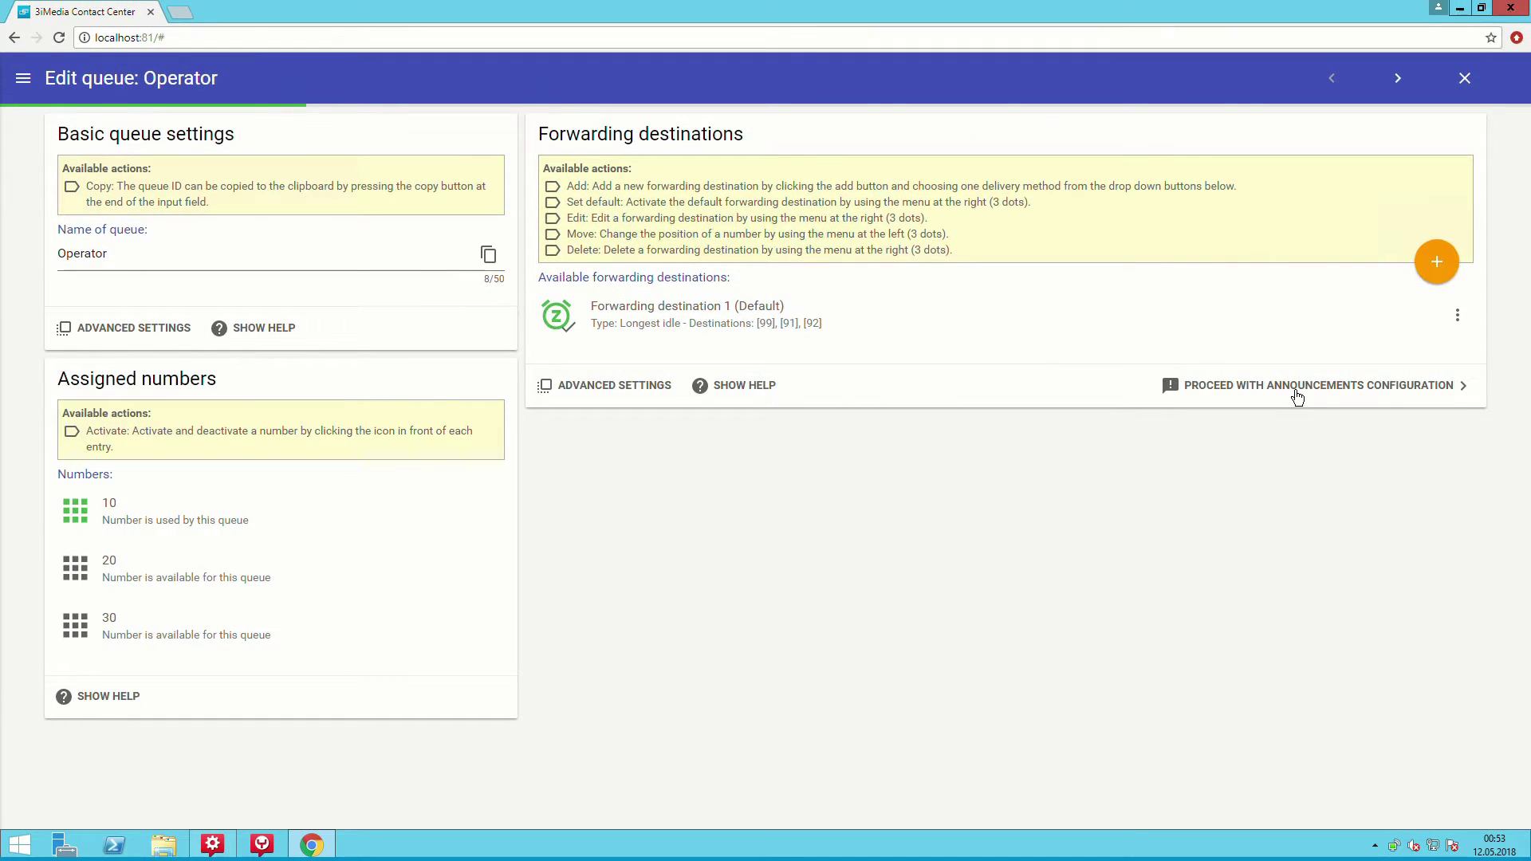
Proceed to the announcements configuration and select Call Queue - Welcome.wav as the welcome announcement.
left_click(1297, 396)
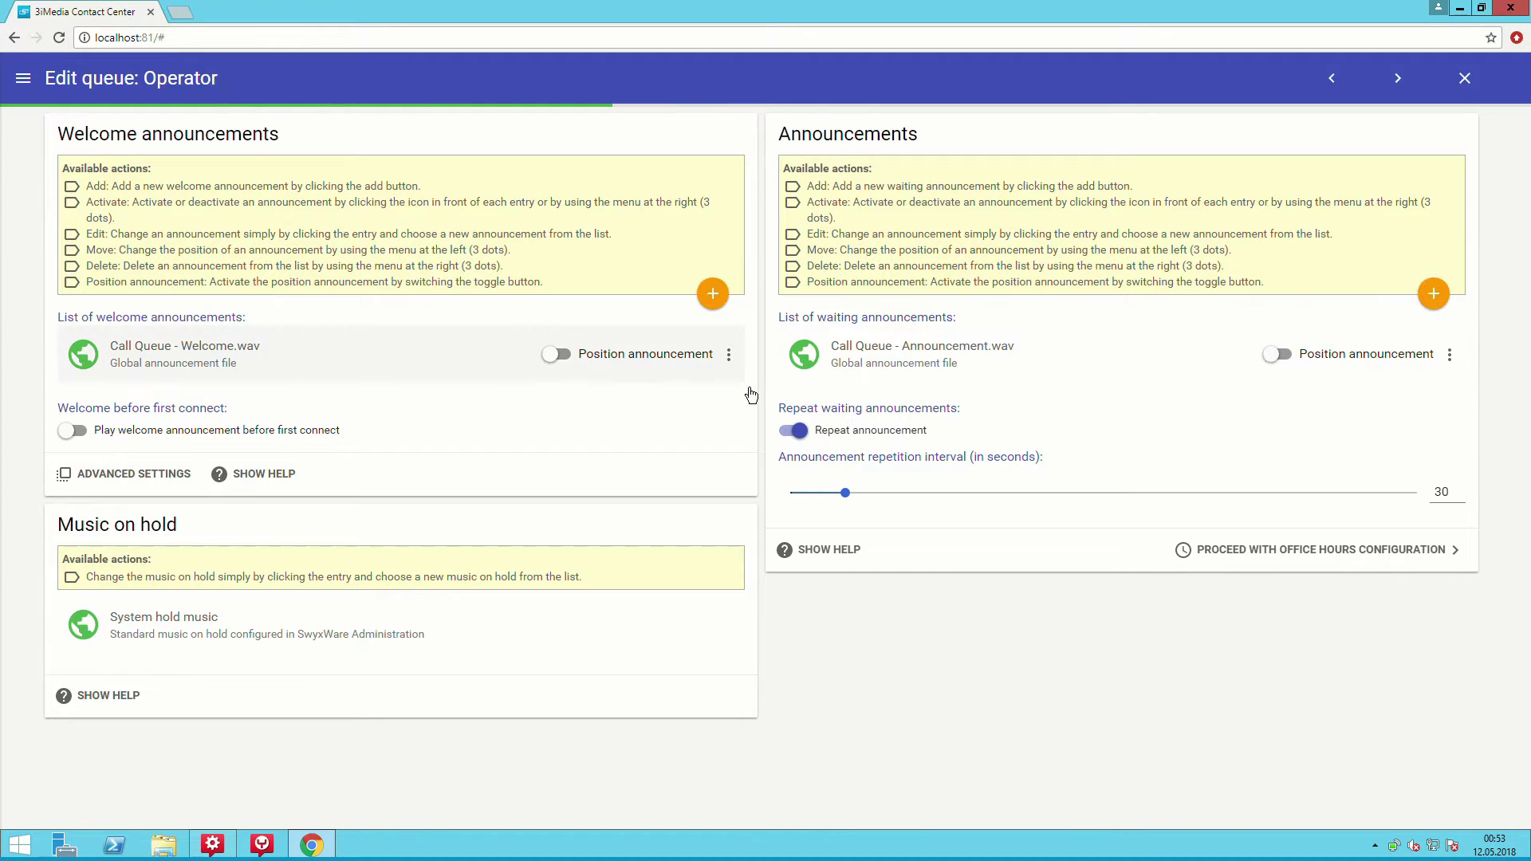
left_click(453, 369)
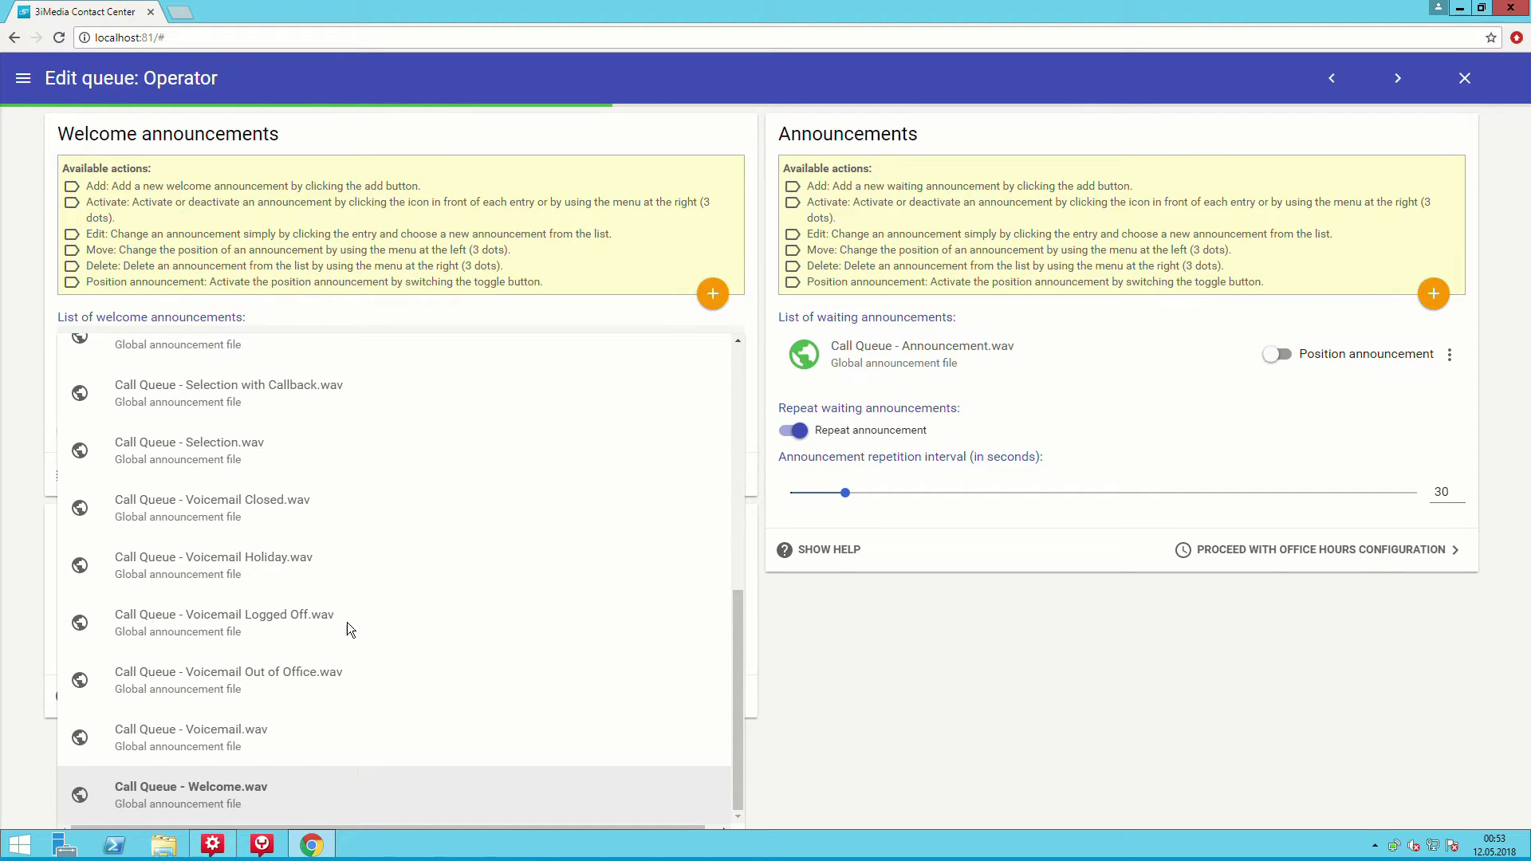
left_click(323, 802)
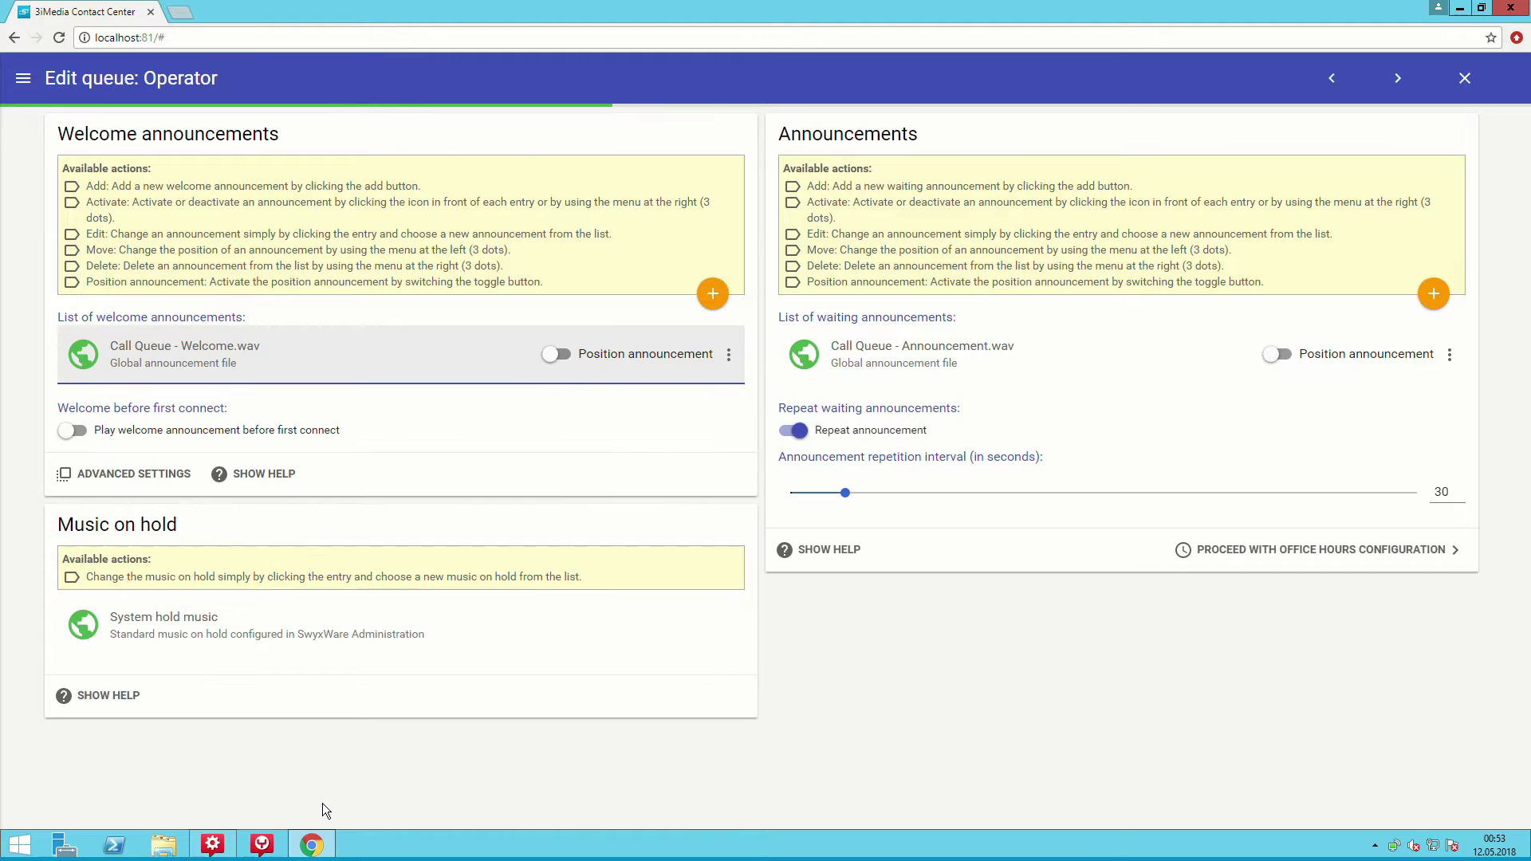
Enable playing the welcome announcement before the first connect, and disable it again.
left_click(316, 445)
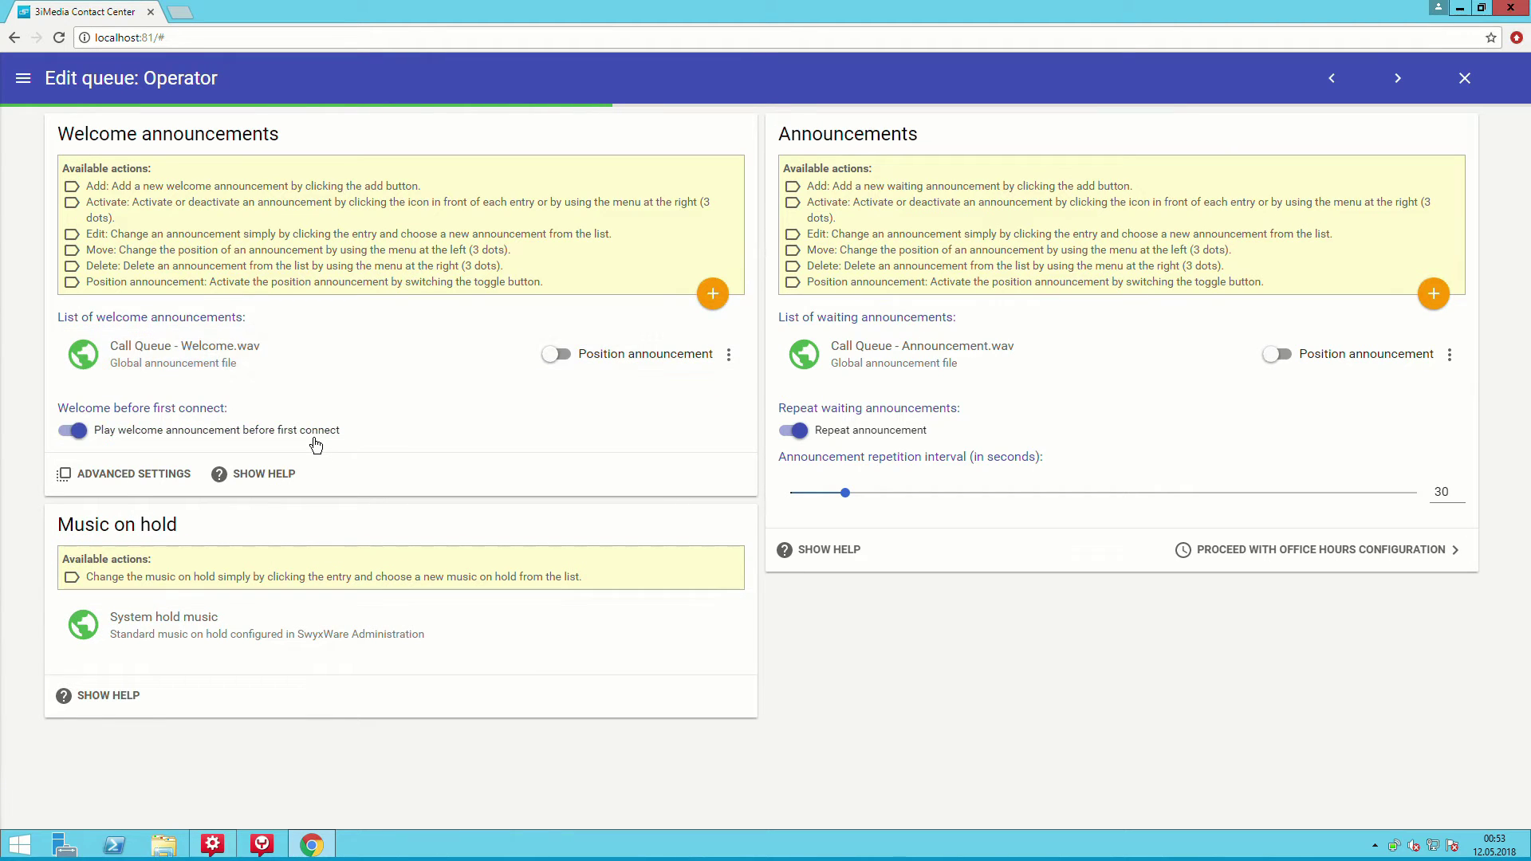
left_click(316, 445)
Add a second welcome announcement using Call Queue - Welcome.wav and deactivate it.
left_click(713, 294)
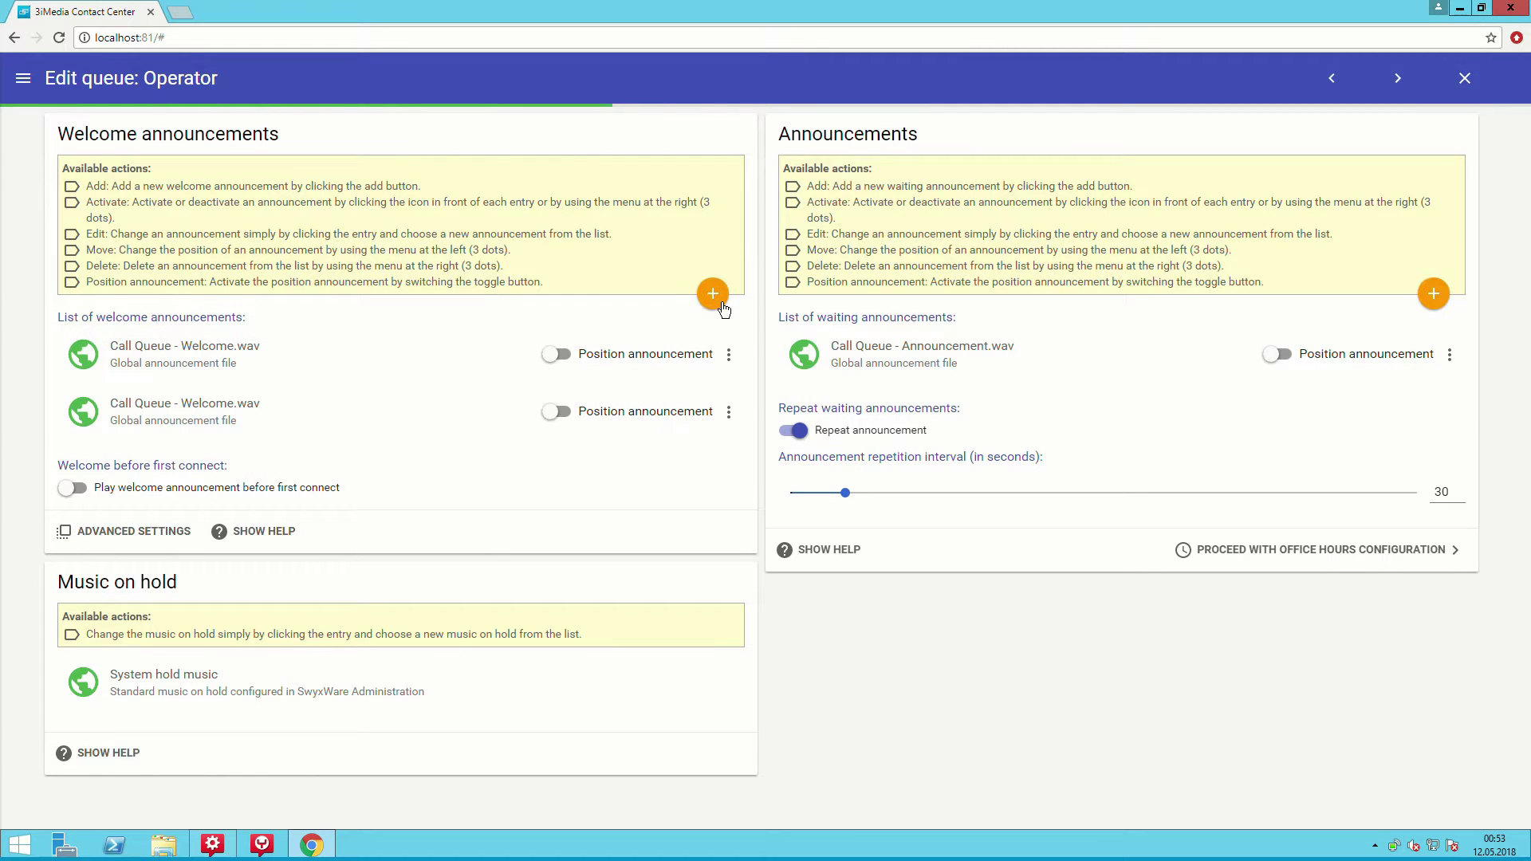
left_click(95, 424)
left_click(96, 423)
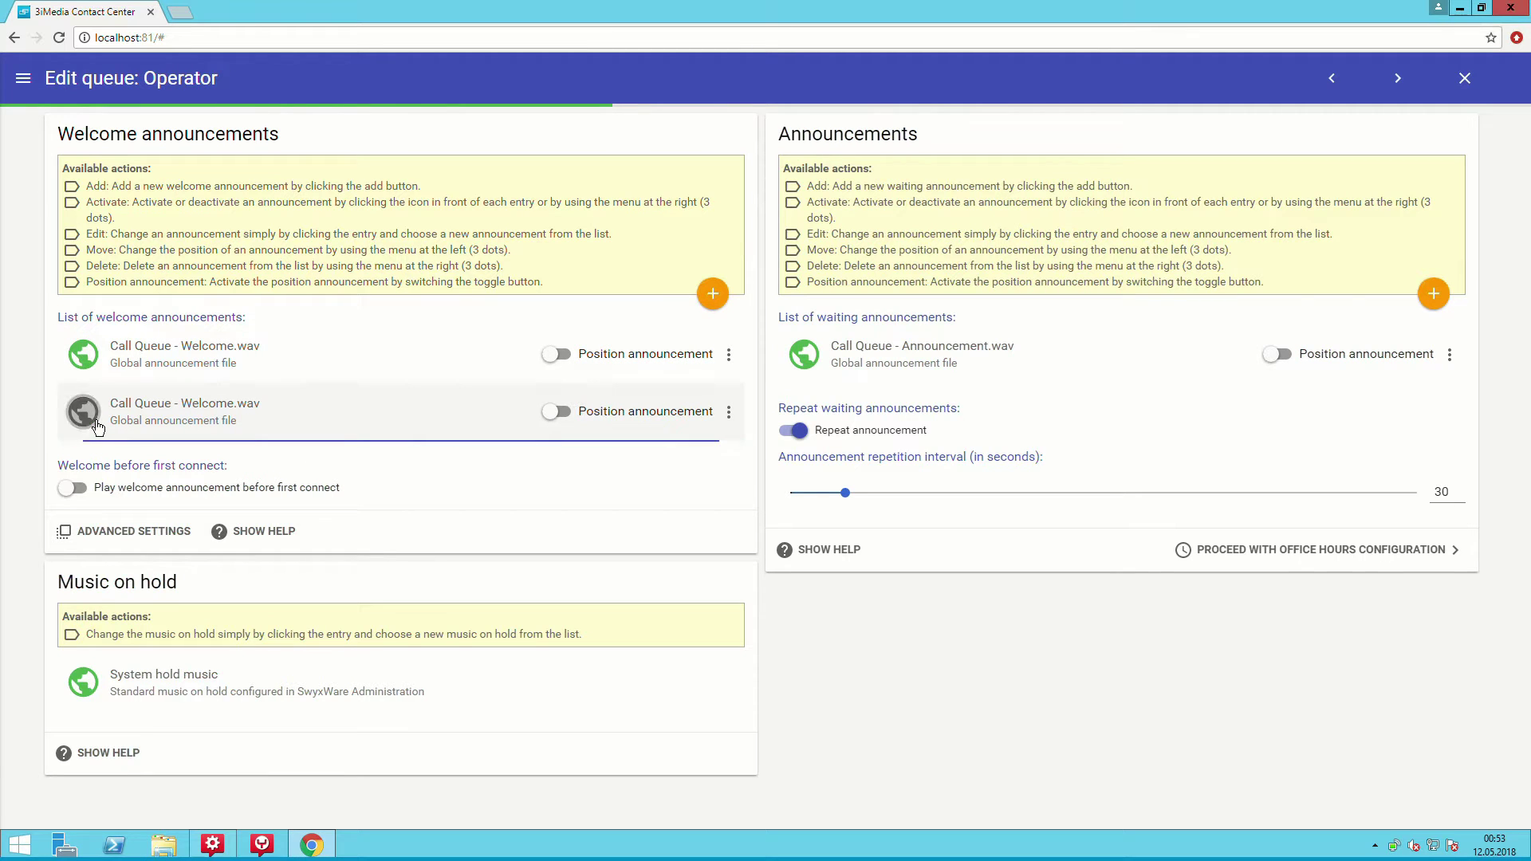
left_click(97, 425)
Set the queue's music on hold to Random hold music.
left_click(236, 693)
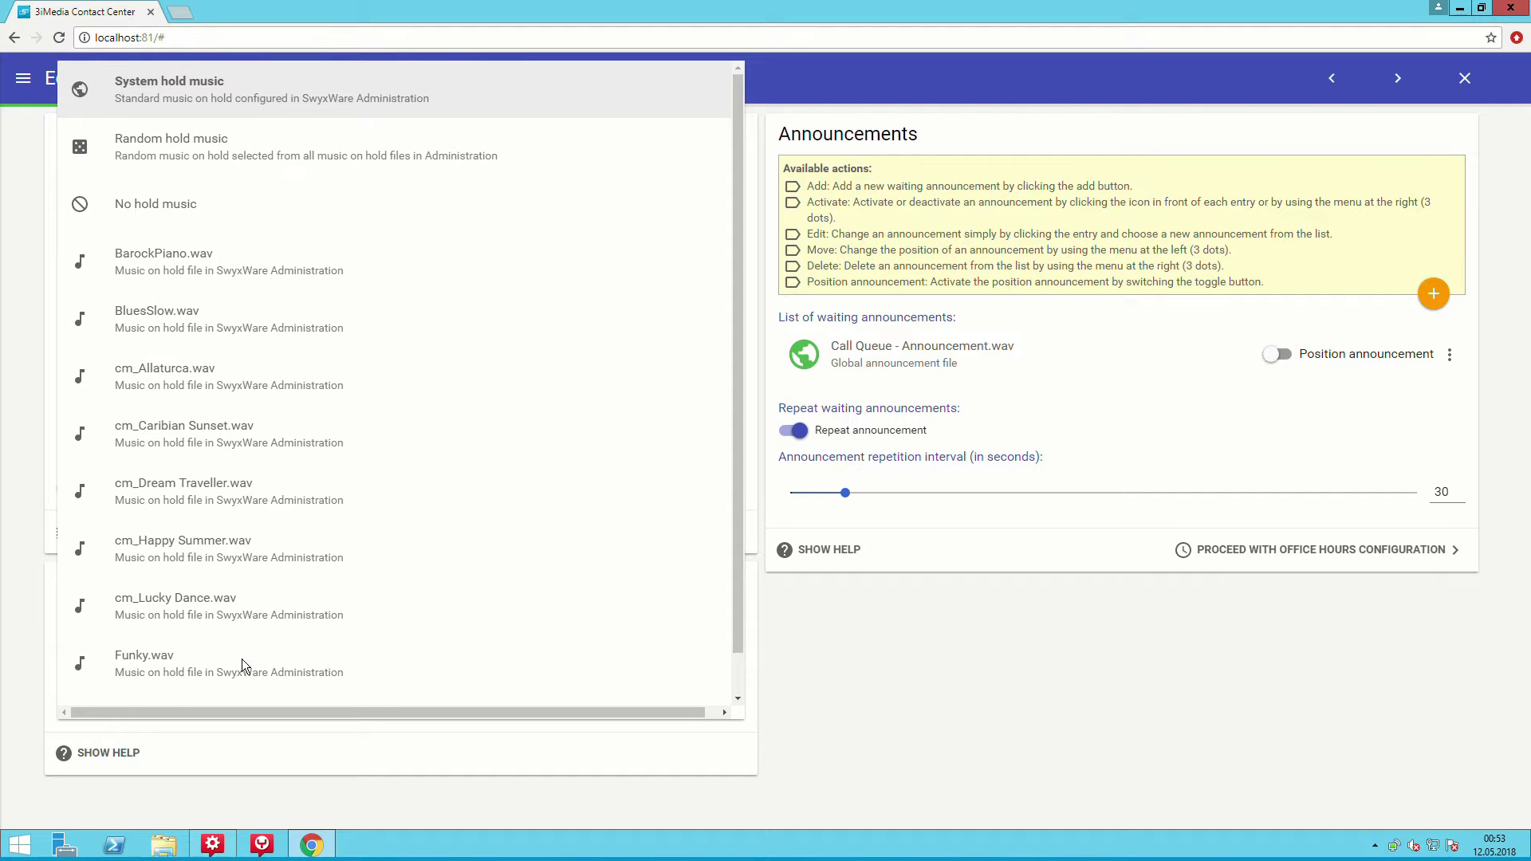
left_click(274, 161)
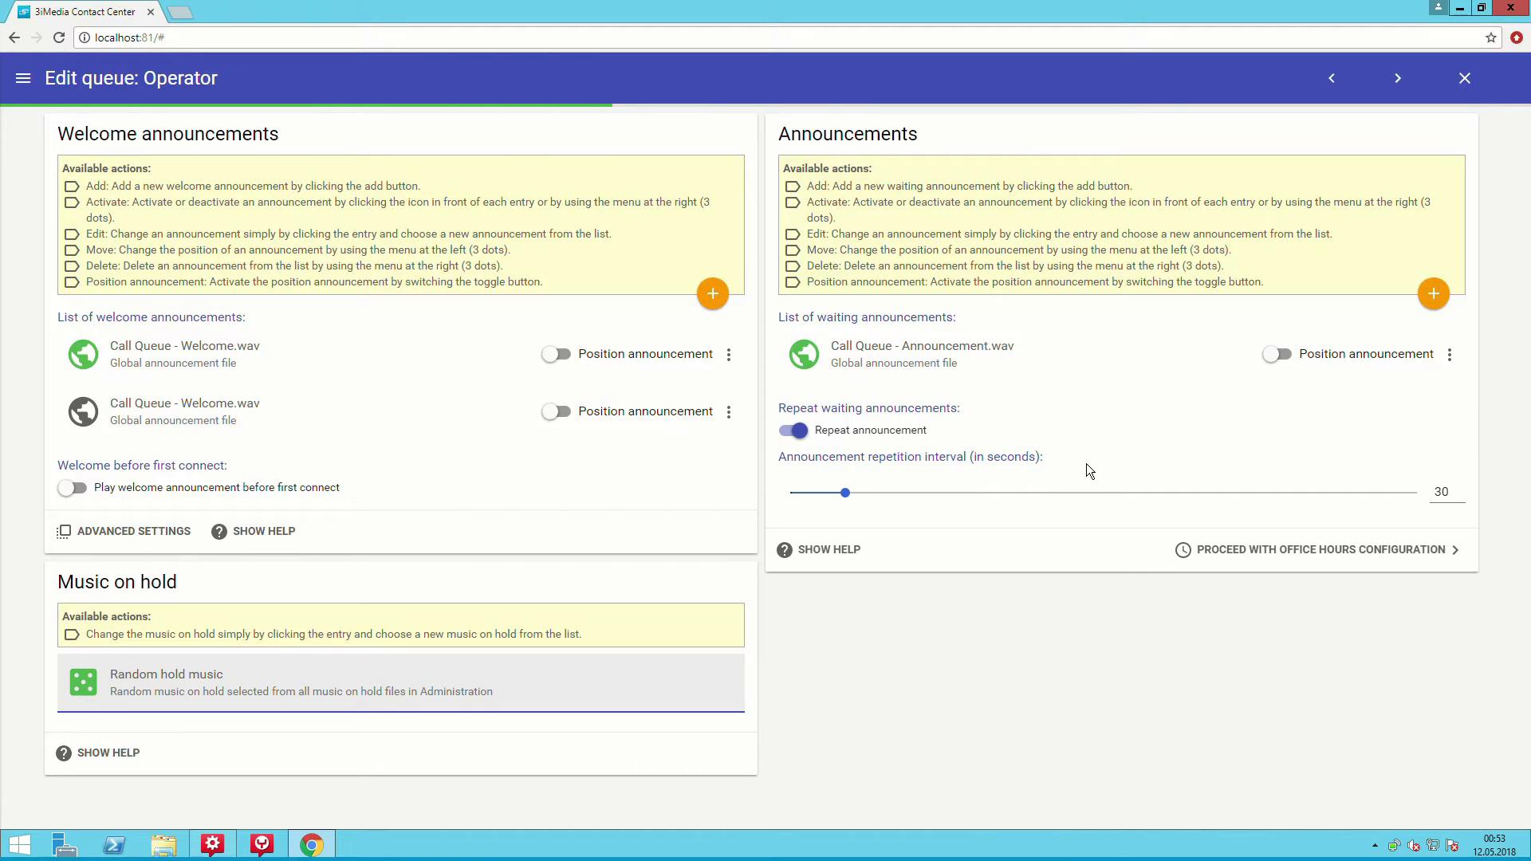
Add two more waiting announcements using Call Queue - Announcement.wav.
left_click(1434, 295)
left_click(1434, 294)
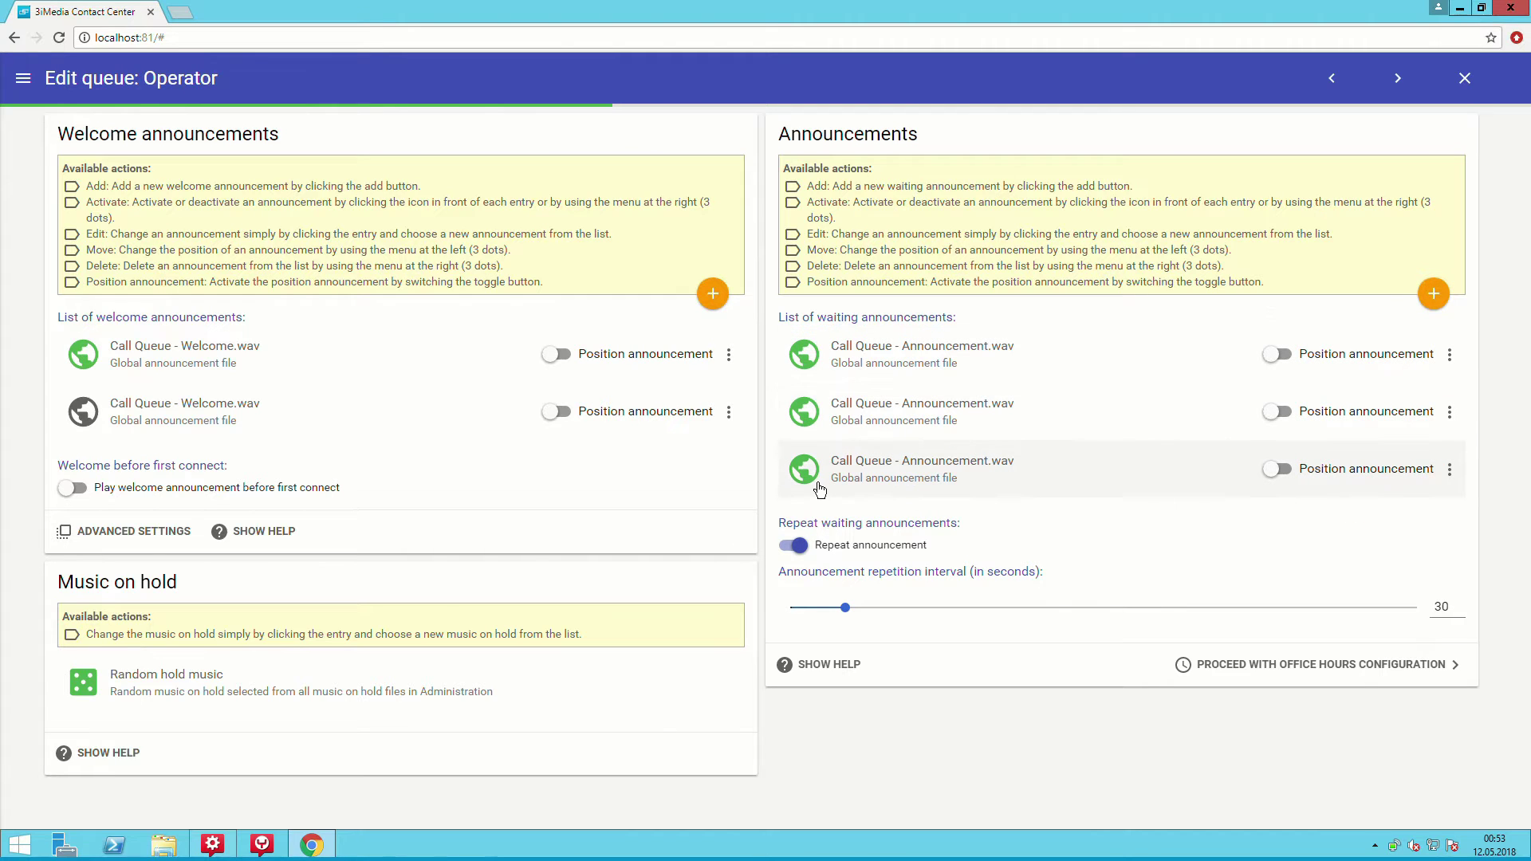
left_click(817, 483)
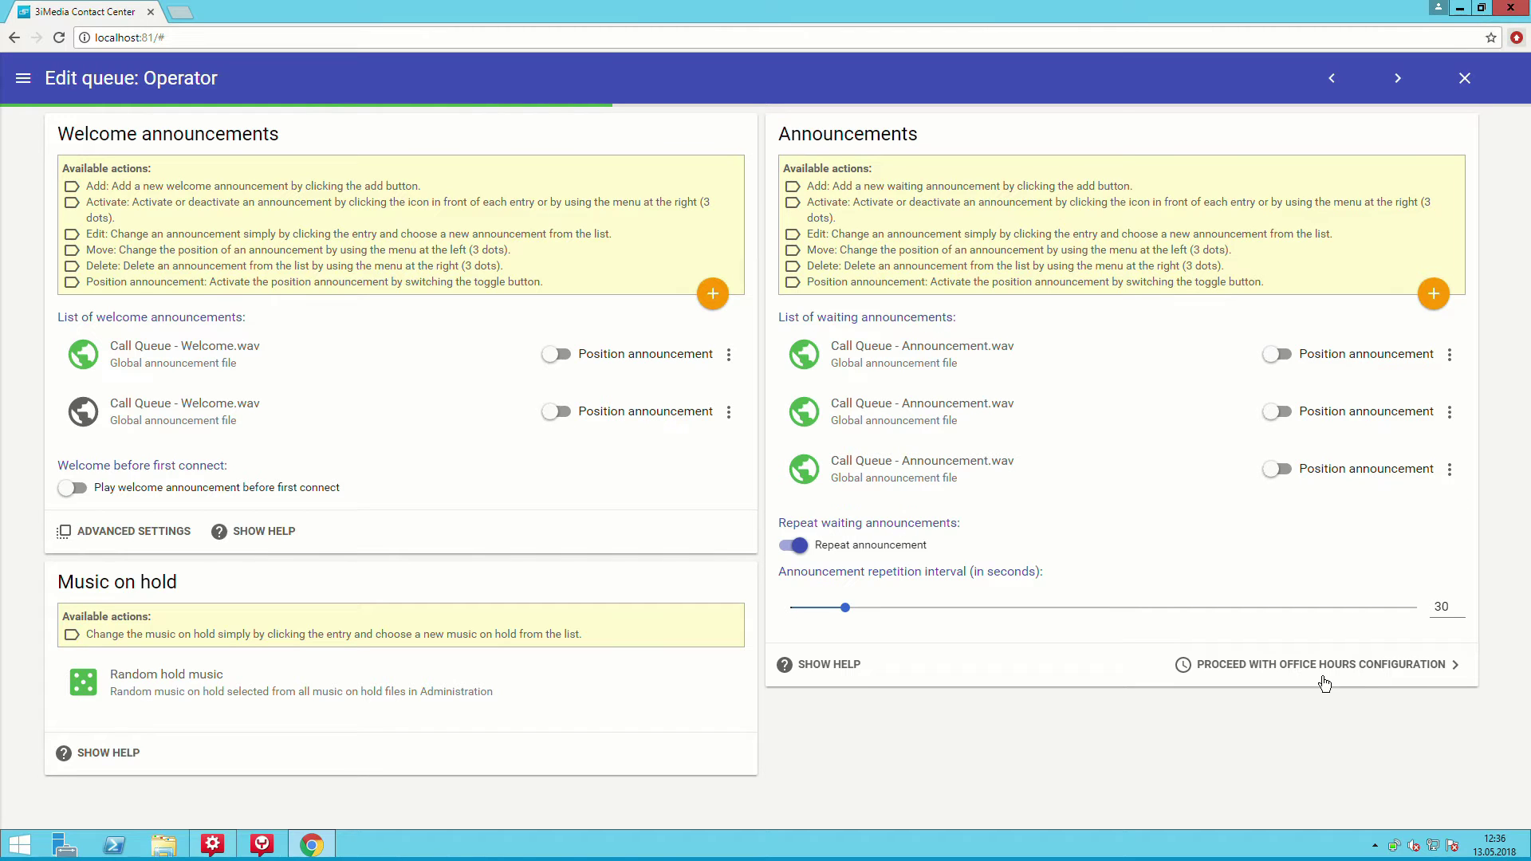
Proceed to the office hours configuration, and switch the office hours rules off and on again.
left_click(1323, 677)
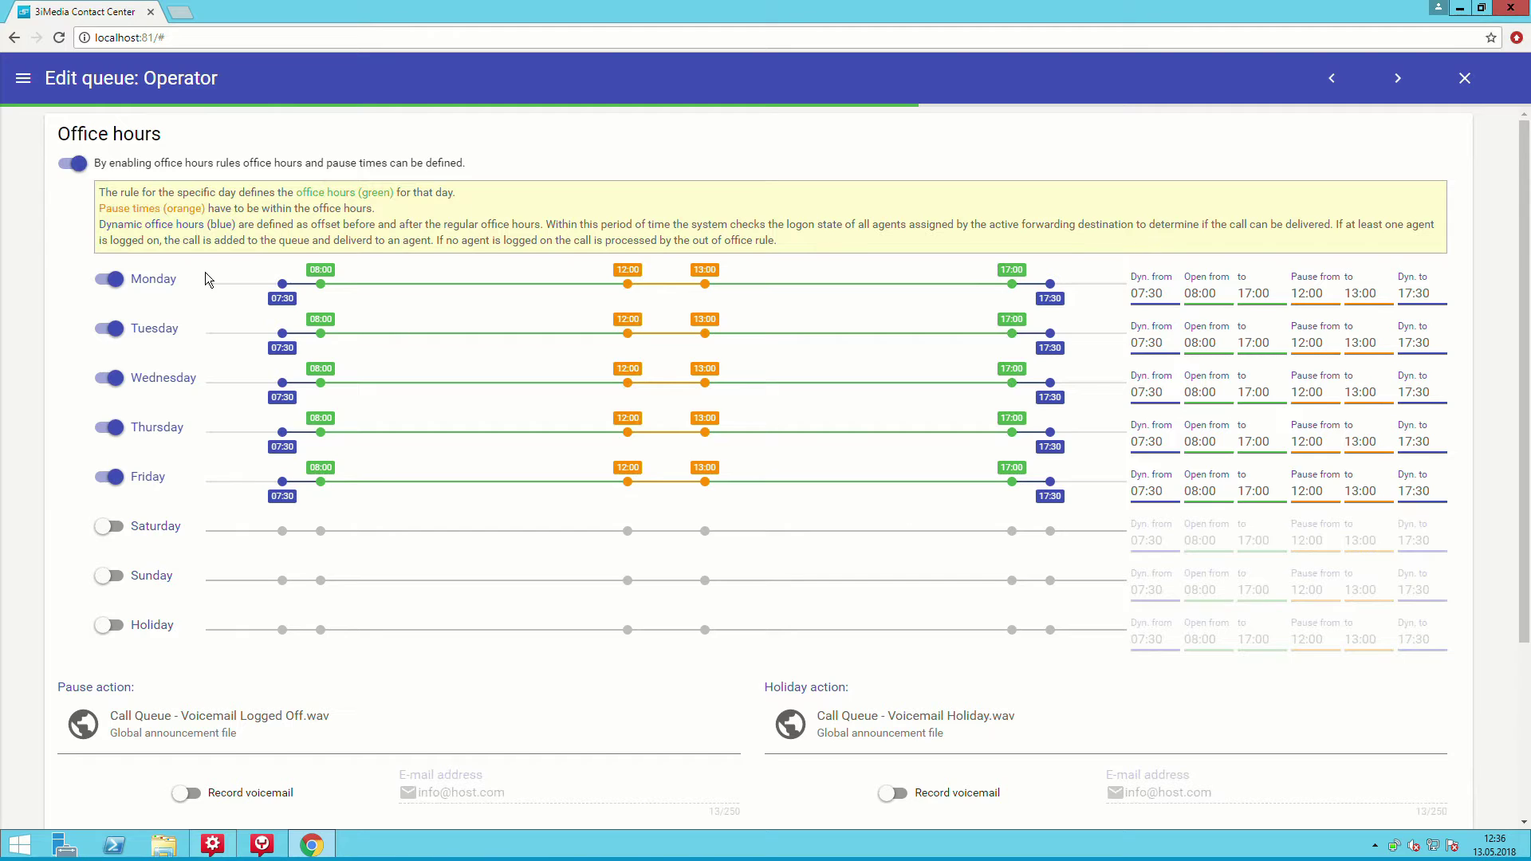
left_click(86, 174)
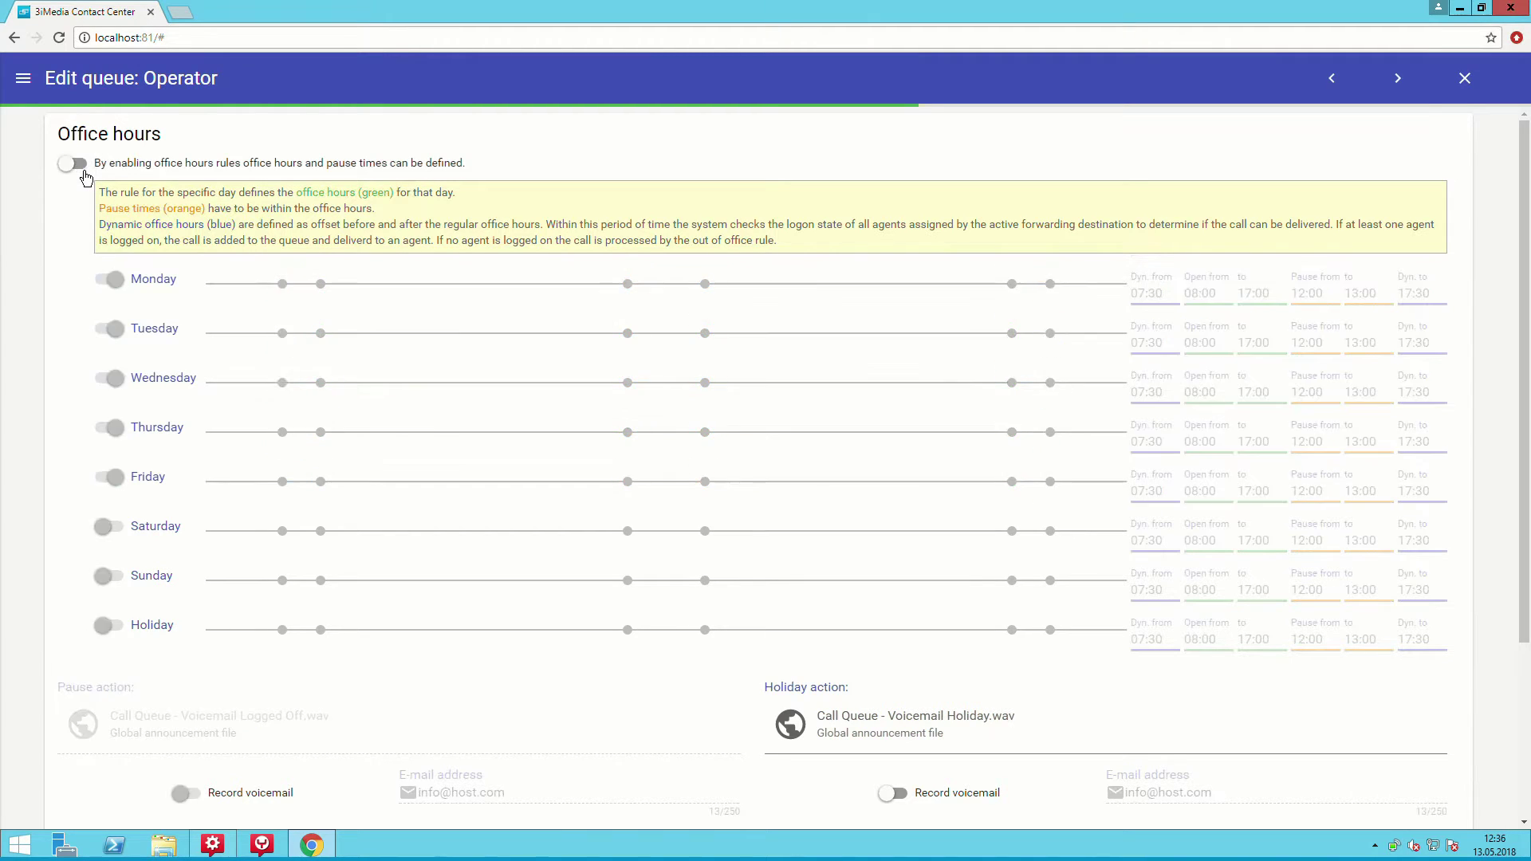
left_click(86, 174)
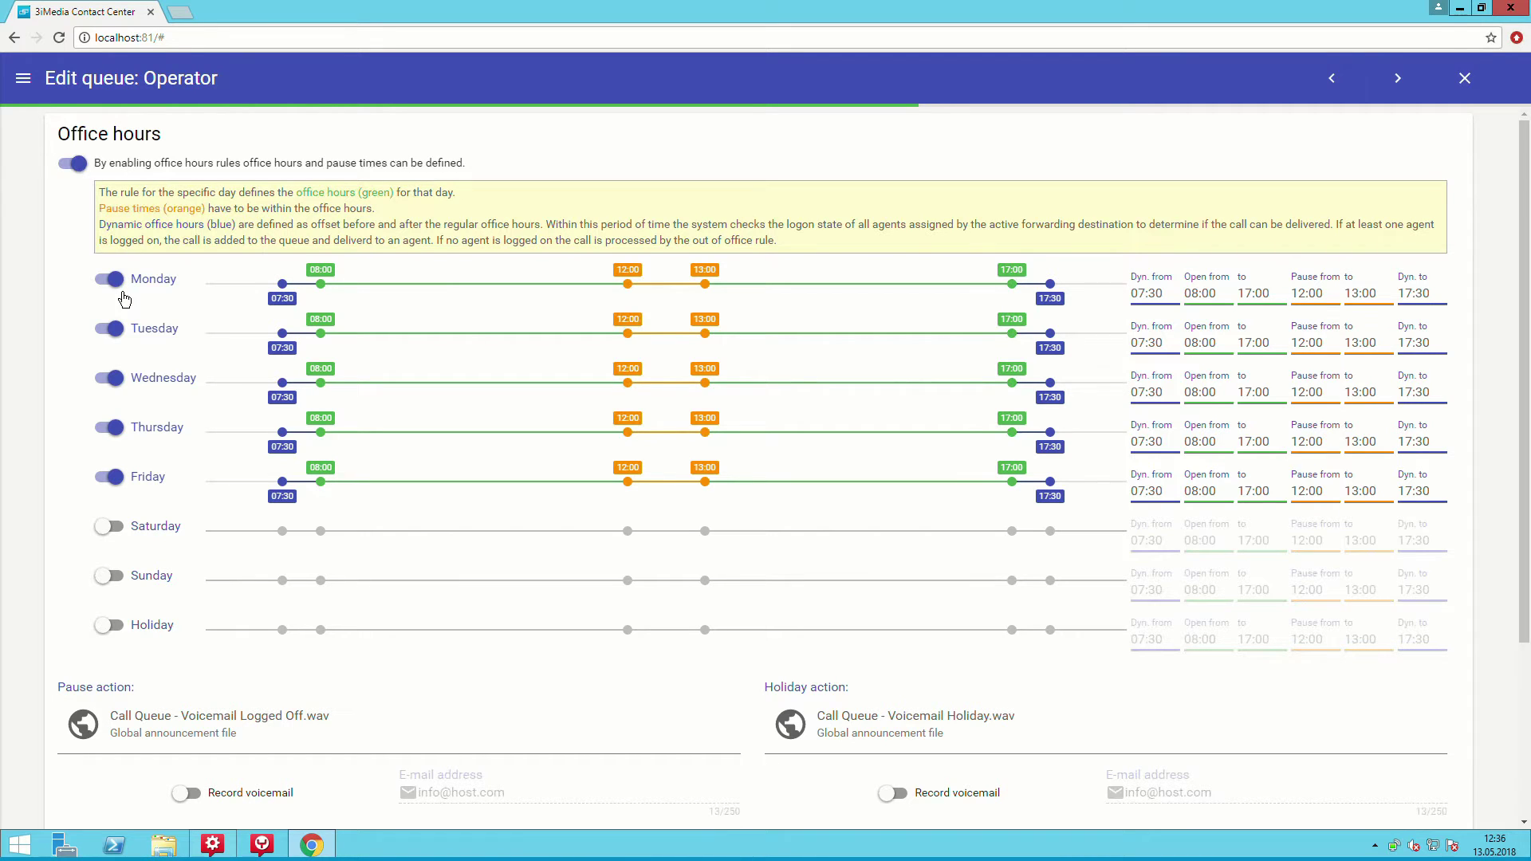
Switch Tuesday's office hours rule off and on again, and try out Monday's opening and pause time handles.
left_click(114, 329)
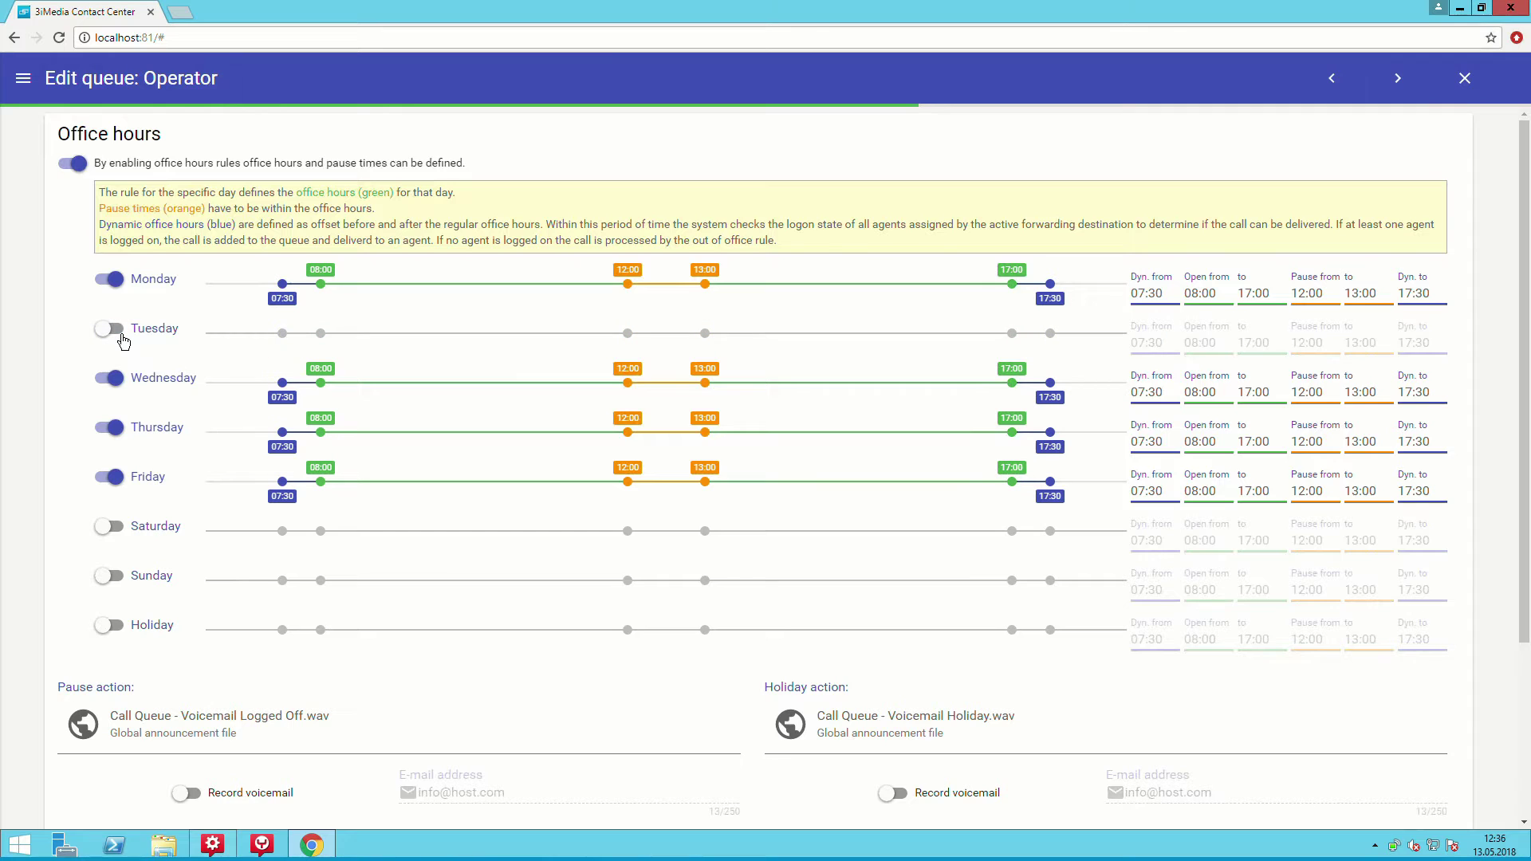
left_click(123, 342)
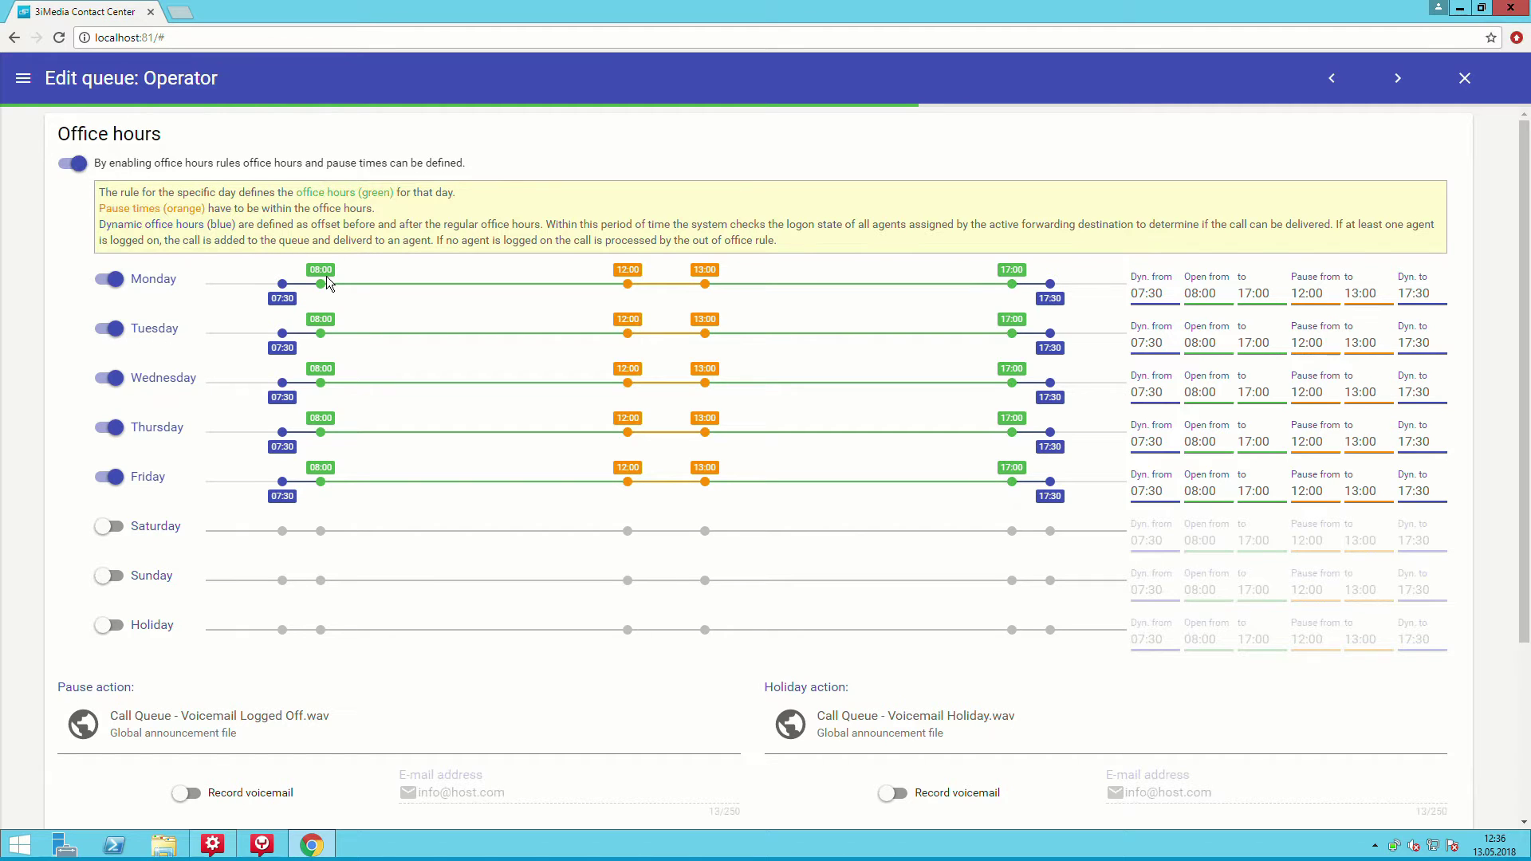
mouse_move(327, 278)
left_mouse_down()
mouse_move(463, 283)
mouse_move(330, 282)
left_mouse_up()
mouse_move(710, 281)
left_mouse_down()
mouse_move(634, 281)
mouse_move(708, 293)
left_mouse_up()
Switch the Holiday rule on and off again, and set Monday's dynamic start time to 07:45 and back to 07:30.
left_click(111, 626)
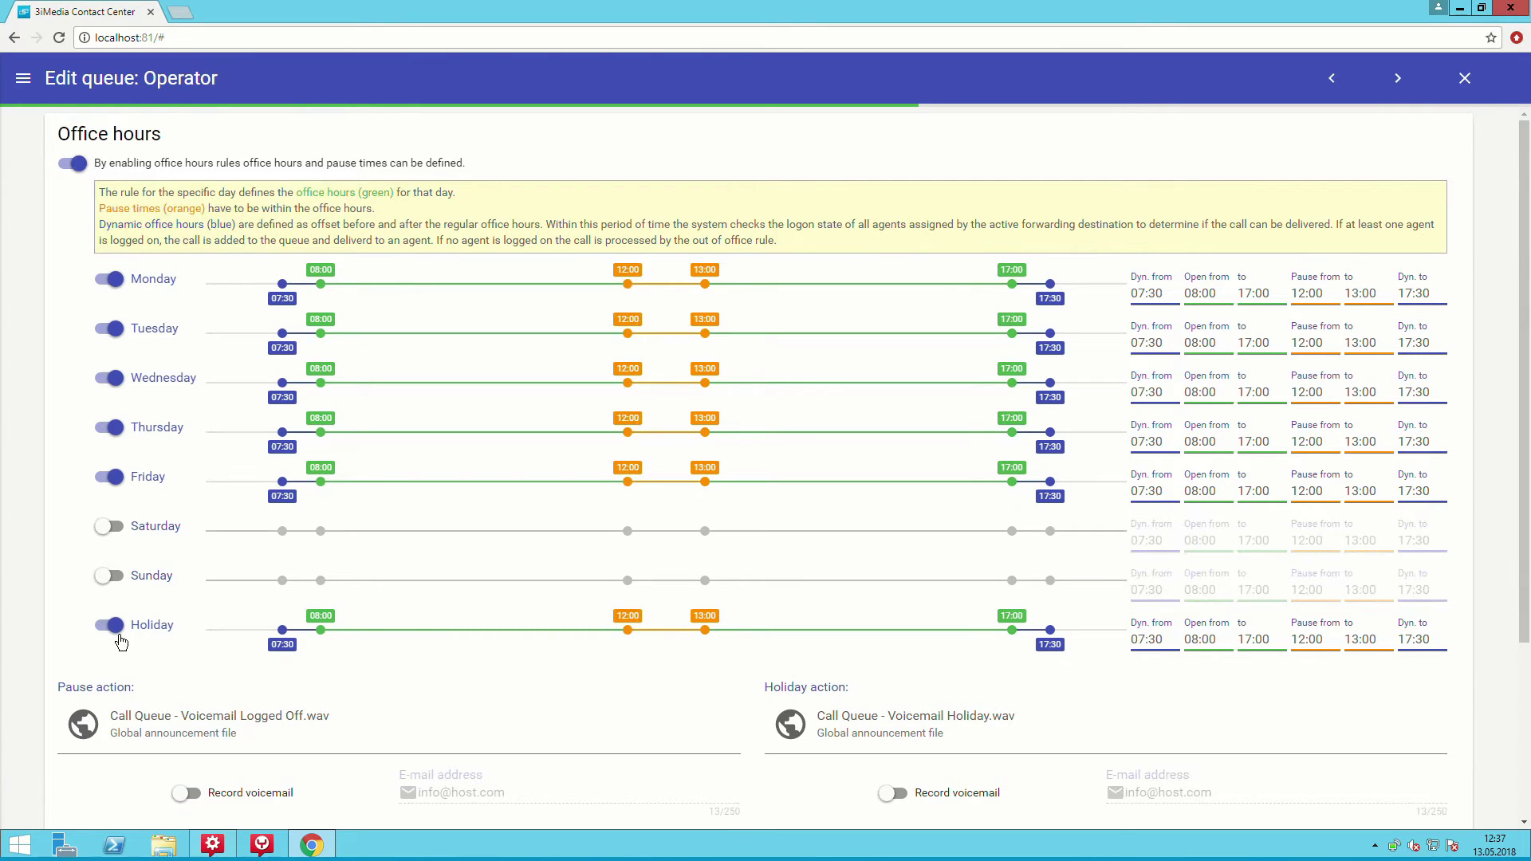
left_click(112, 626)
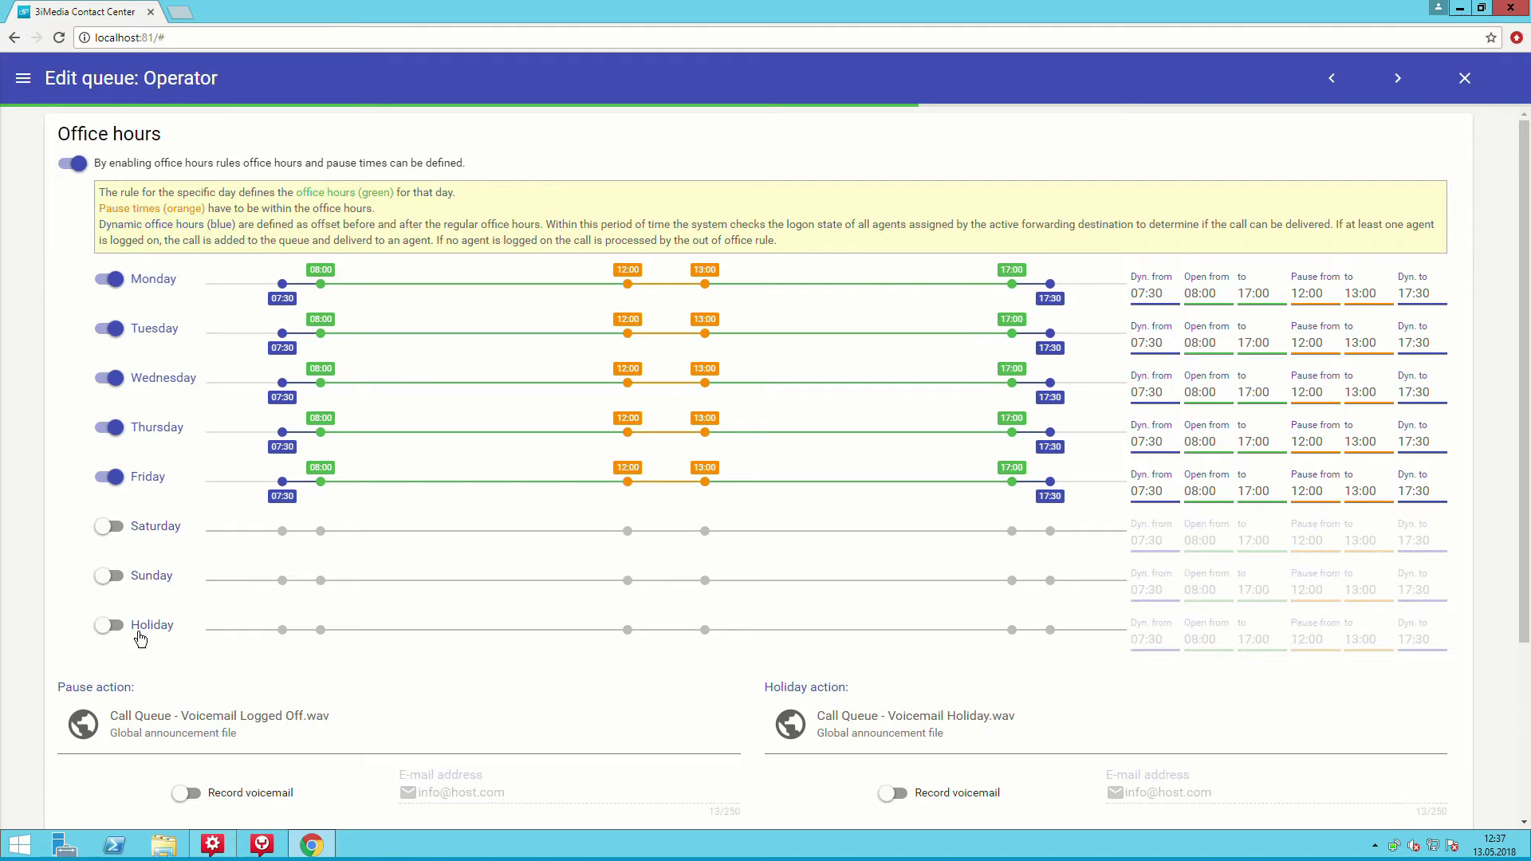
left_click(1176, 292)
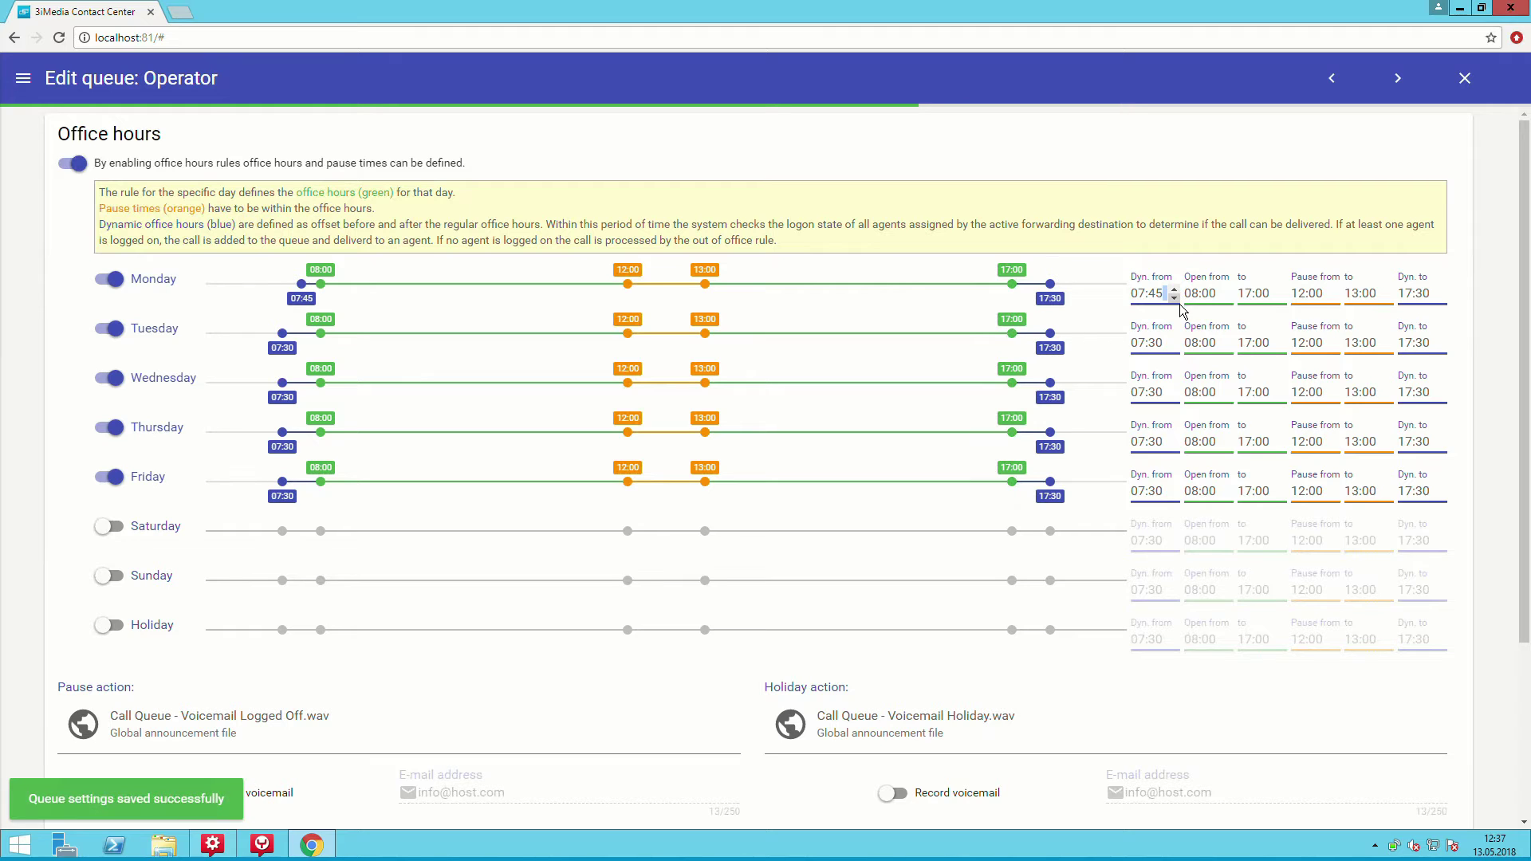
left_click(1174, 298)
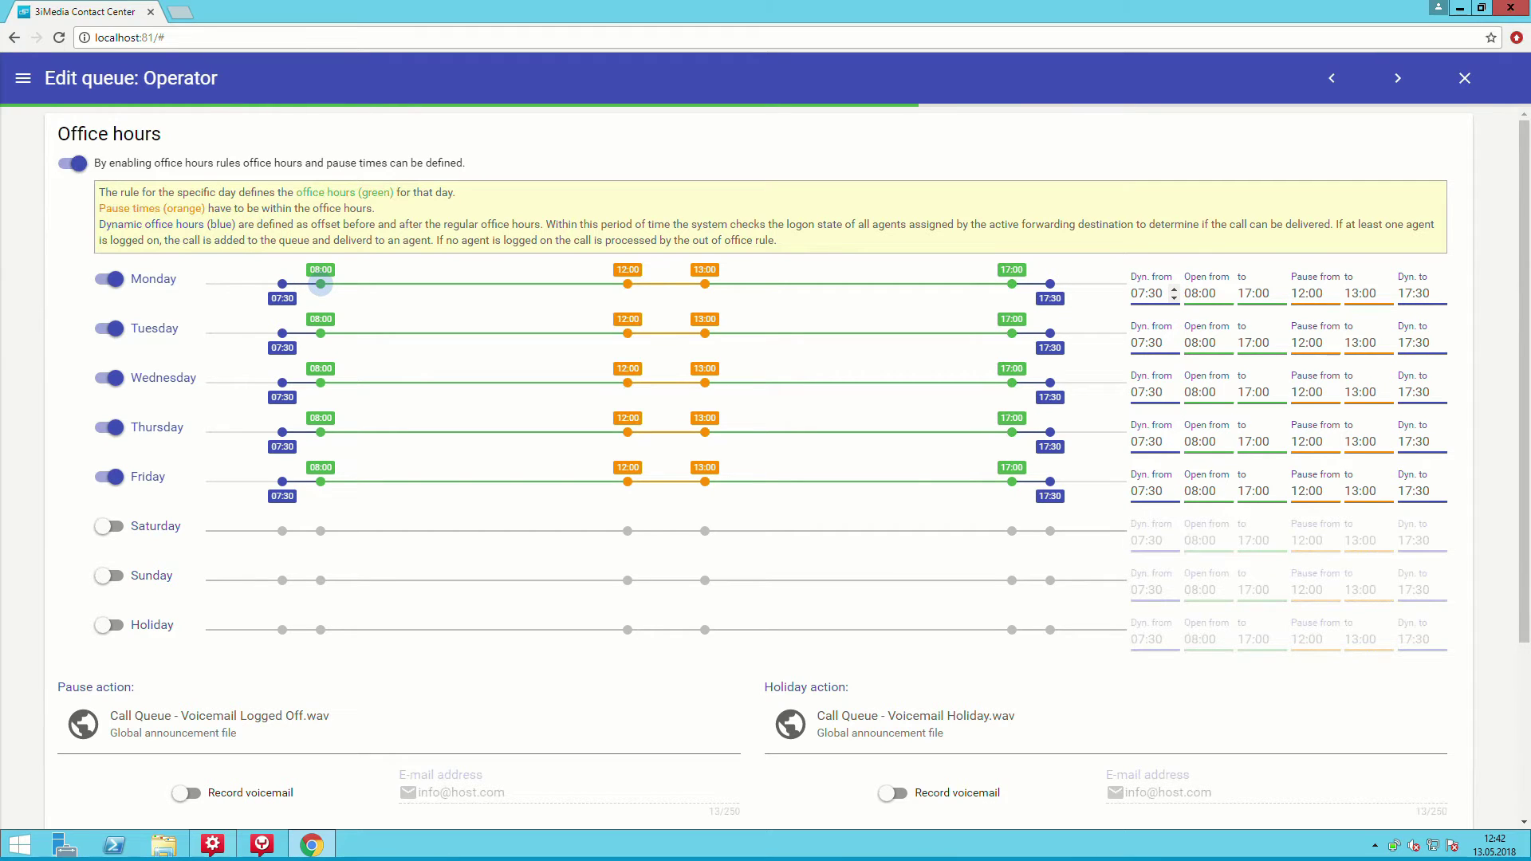
Look through the announcement files and destinations available for the pause action, leaving the selection as it is.
scroll(308, 694, "down", 3)
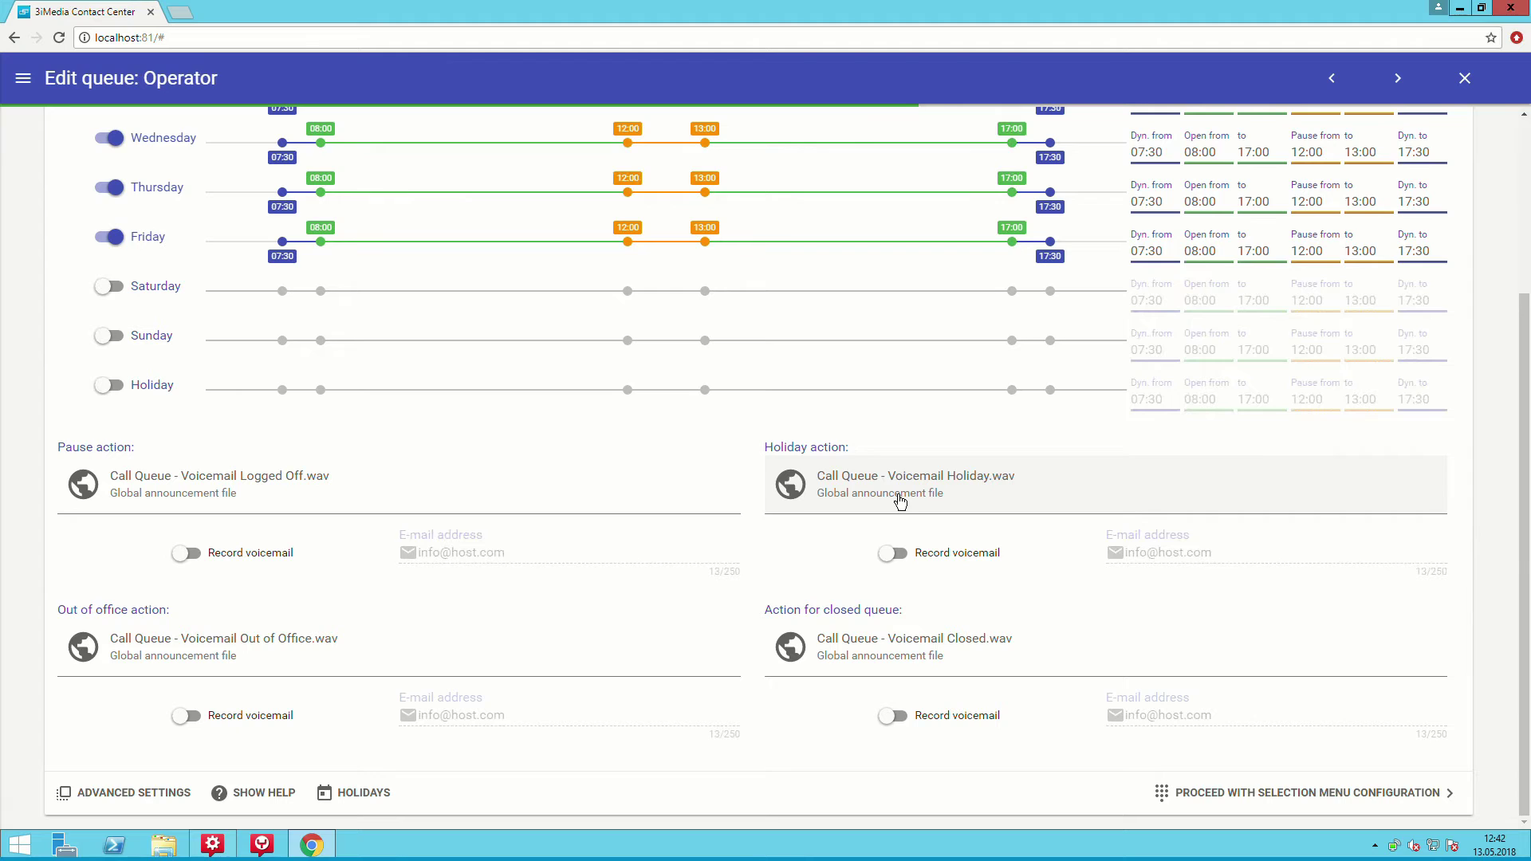
left_click(430, 505)
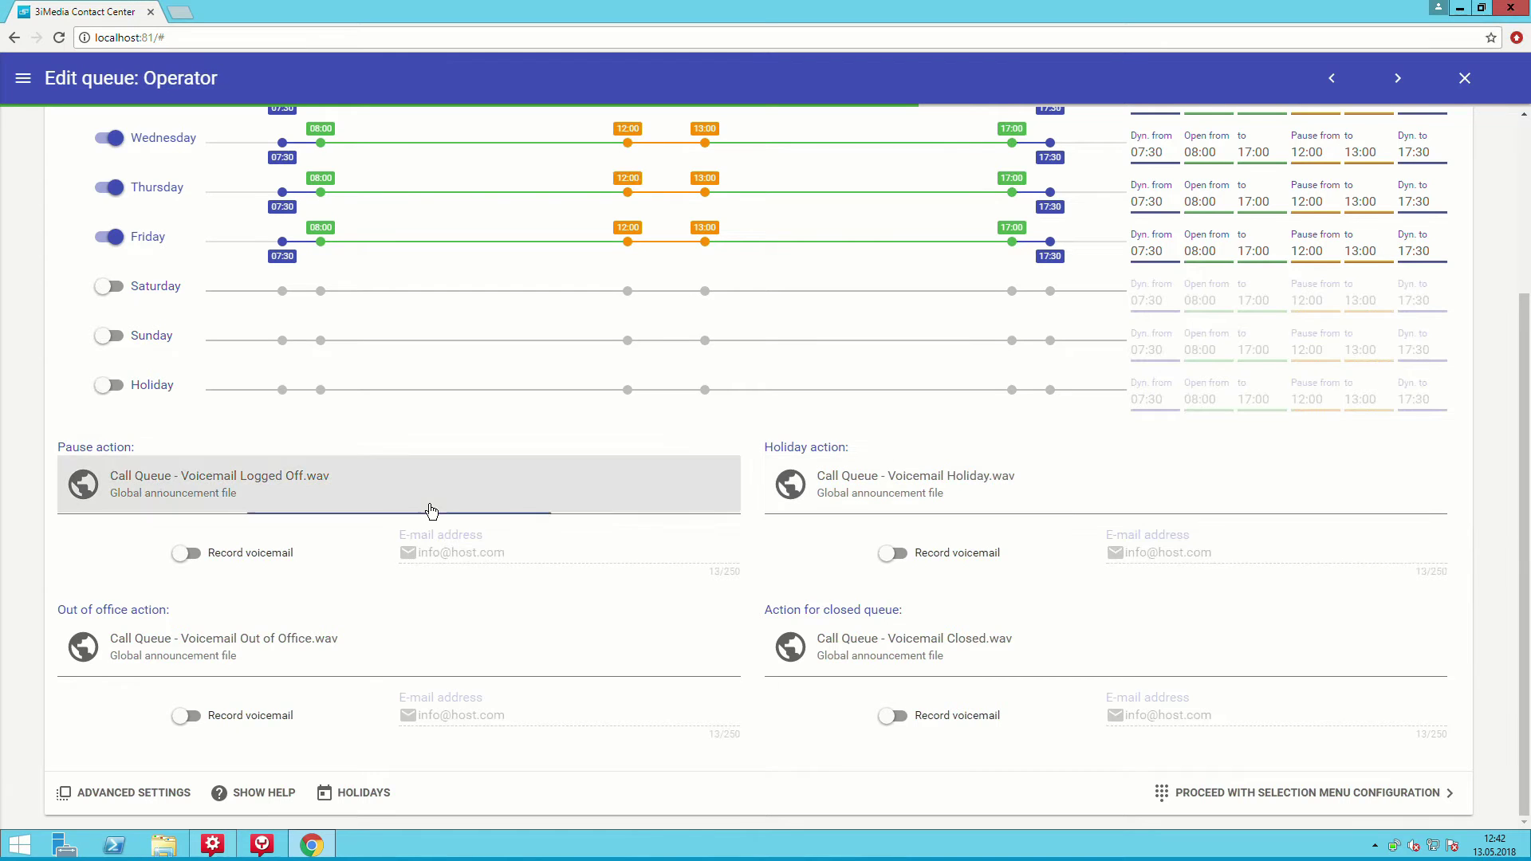
scroll(429, 511, "down", 2)
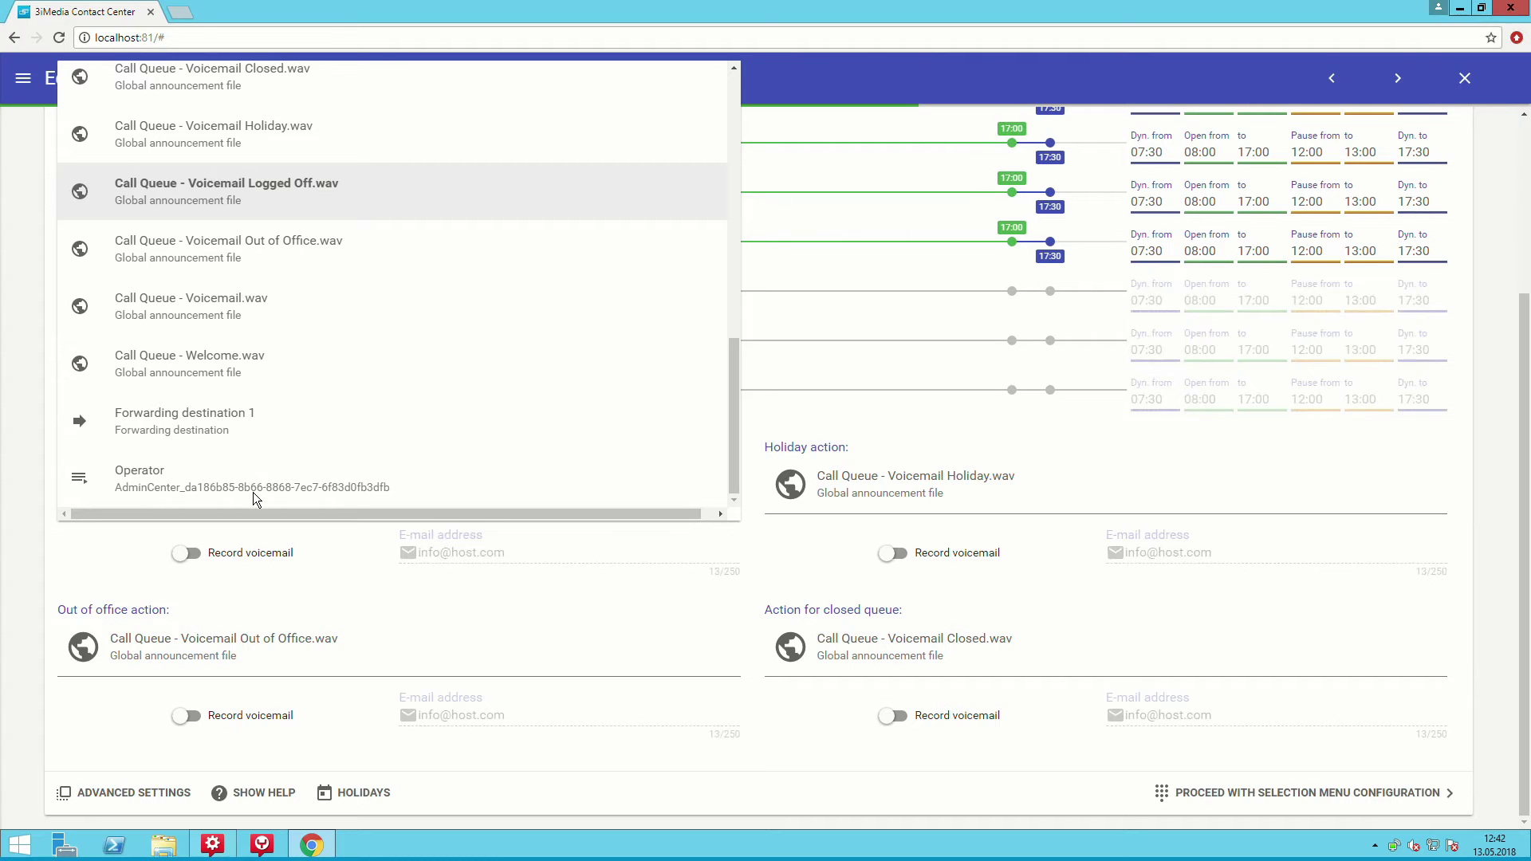
left_click(102, 561)
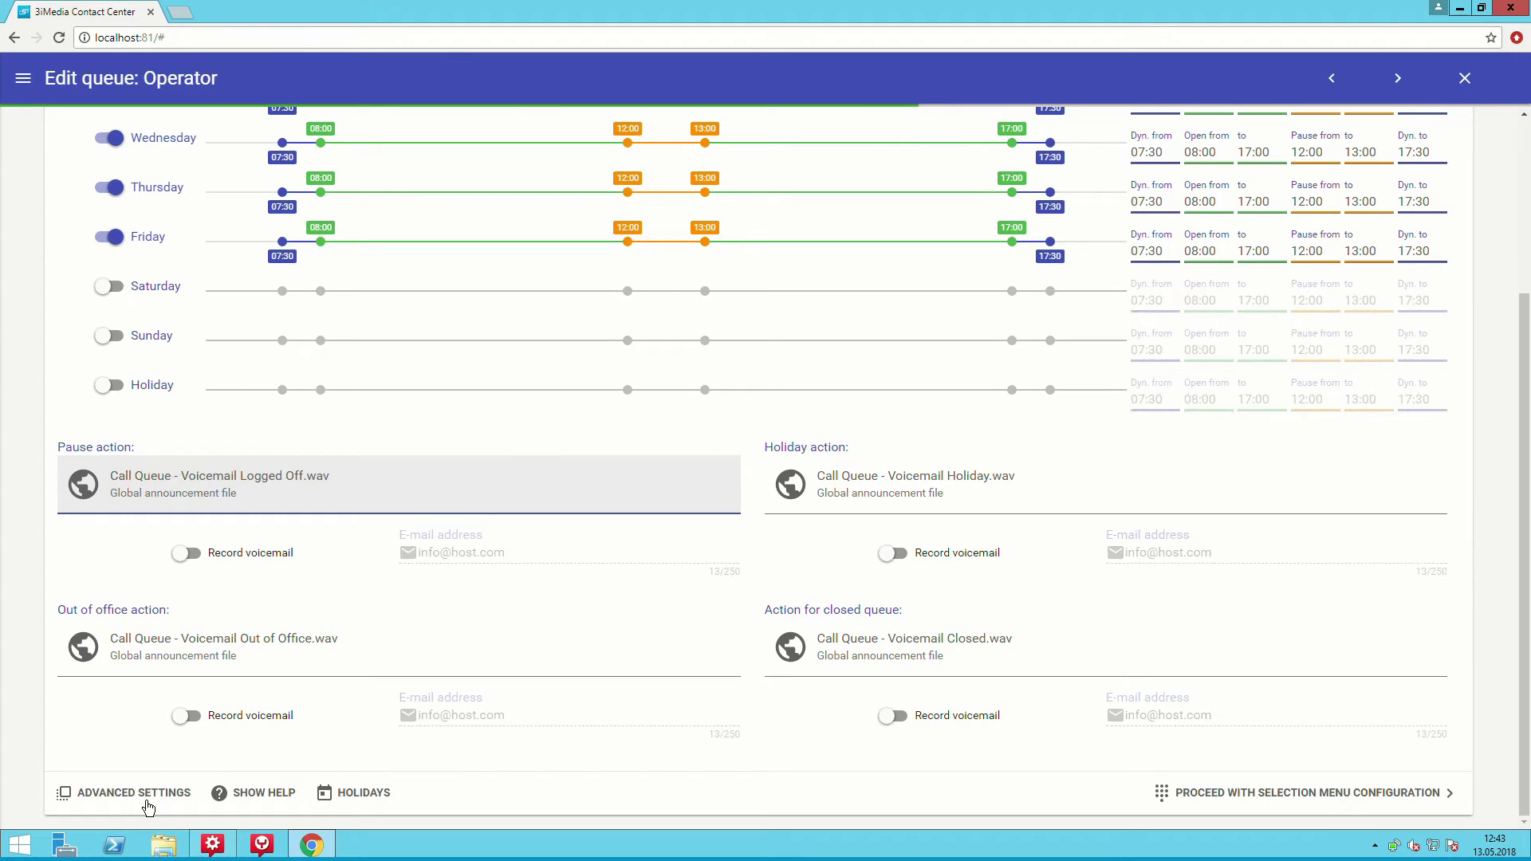
Enable voicemail recording for the pause action and, in its advanced settings, forwarding on DTMF.
left_click(191, 555)
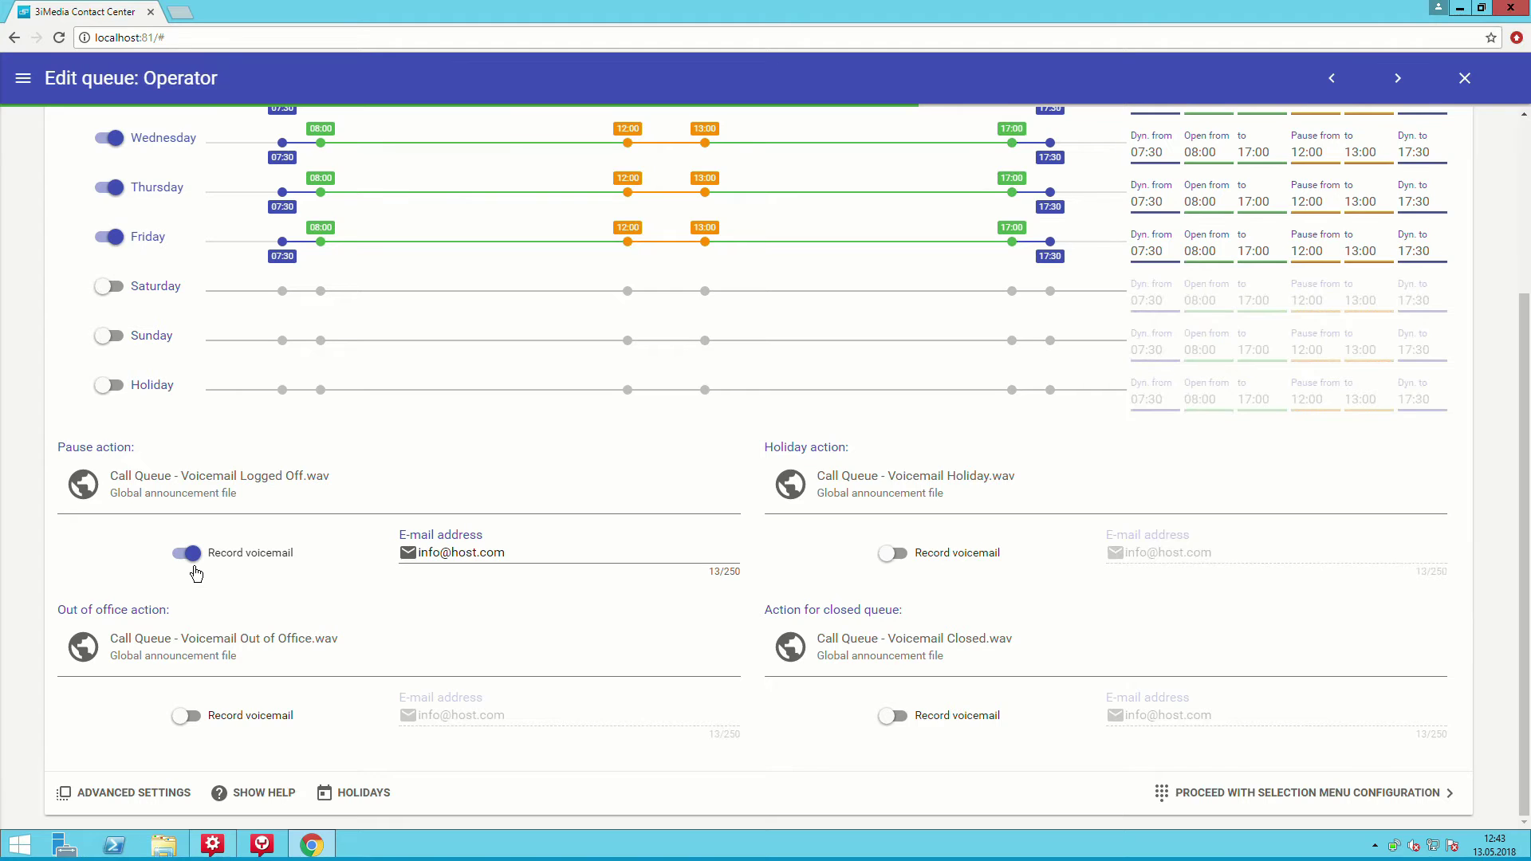
left_click(144, 799)
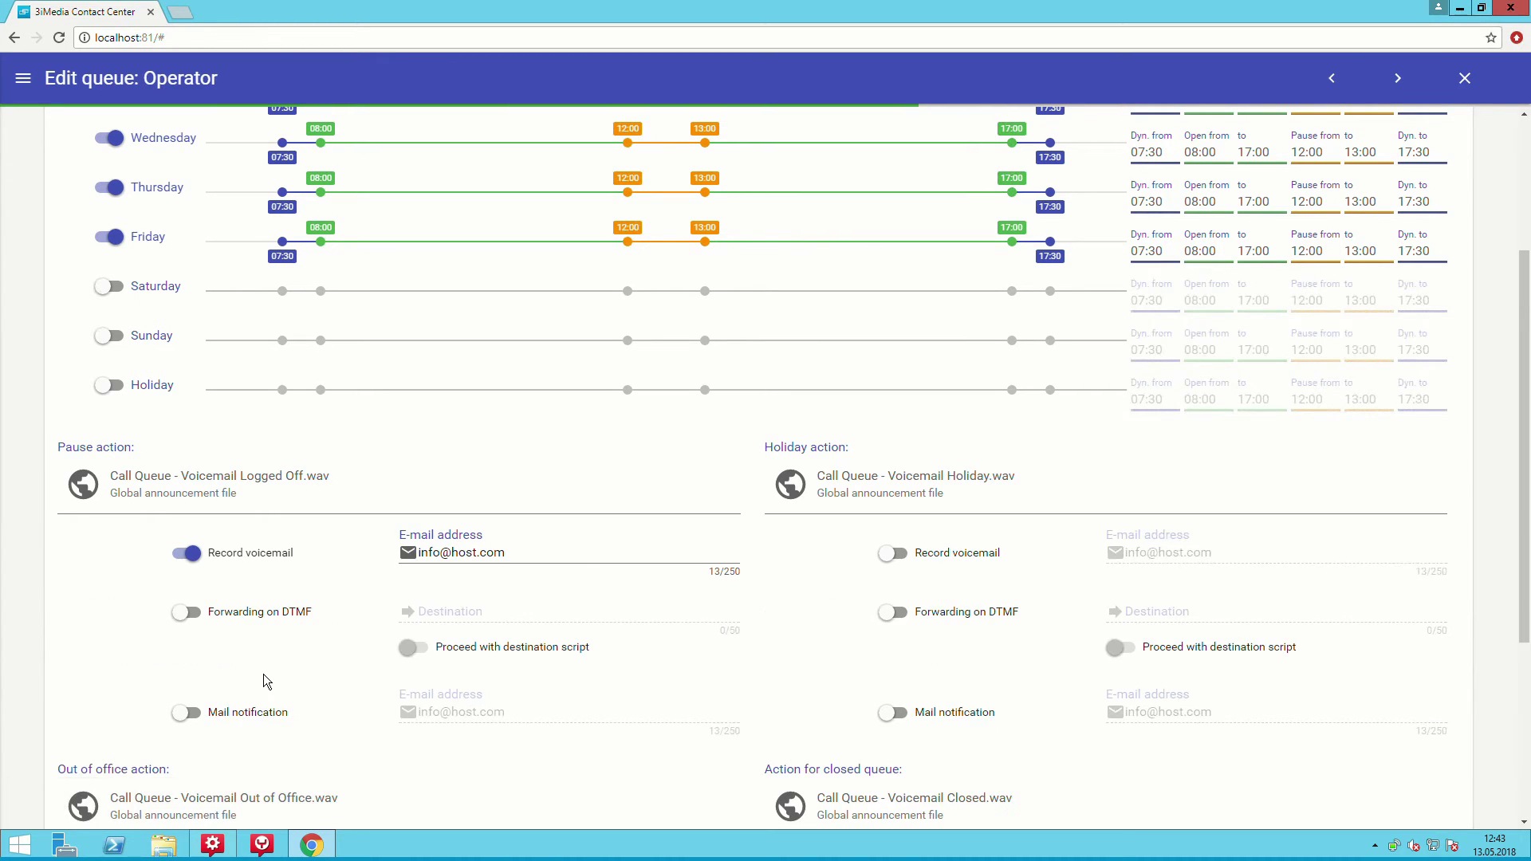
scroll(267, 682, "down", 4)
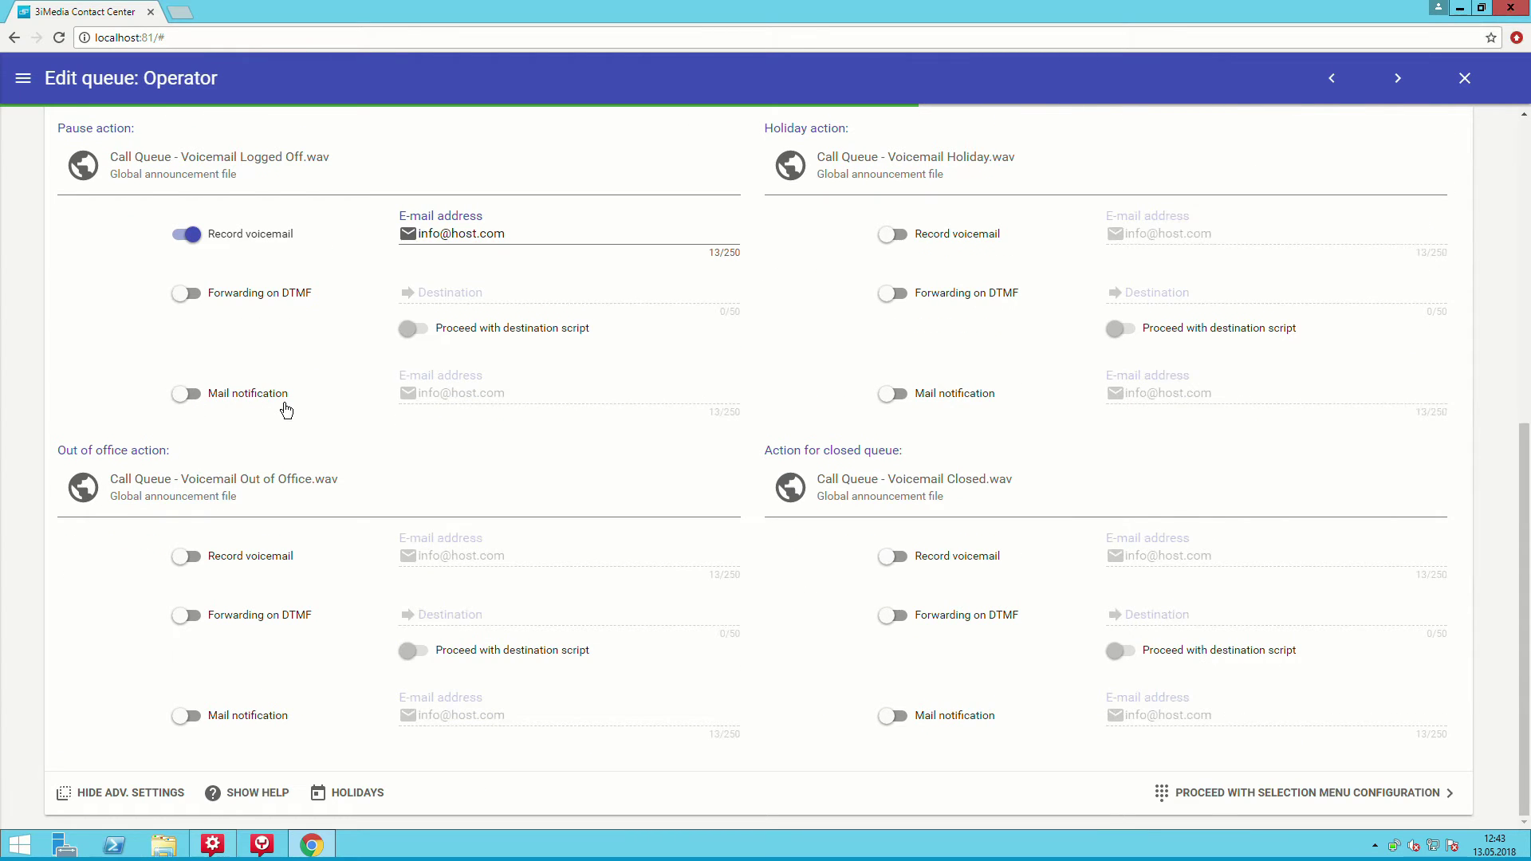
left_click(188, 295)
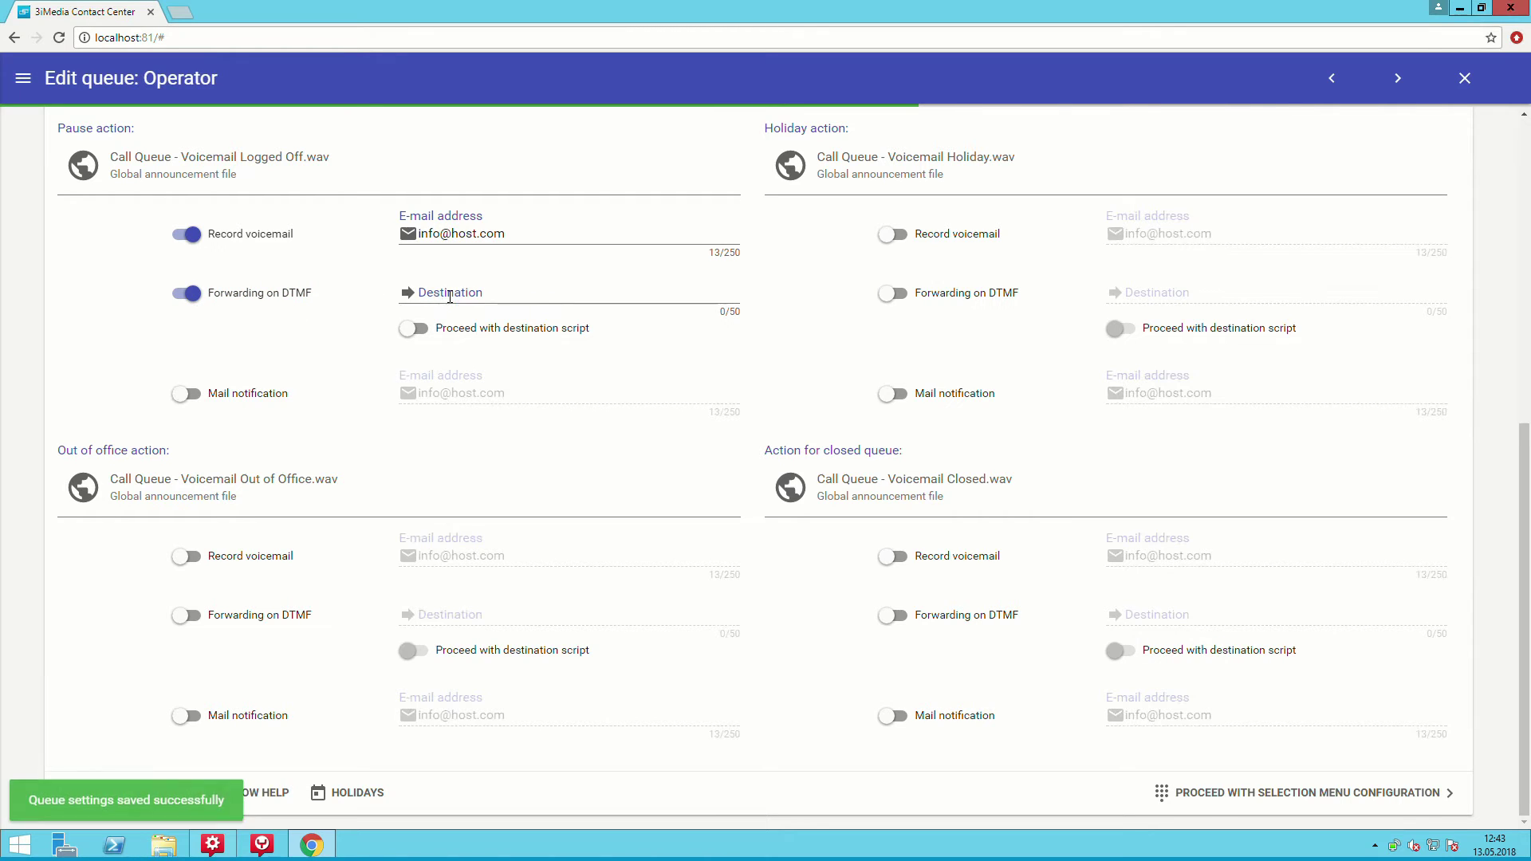
left_click(450, 295)
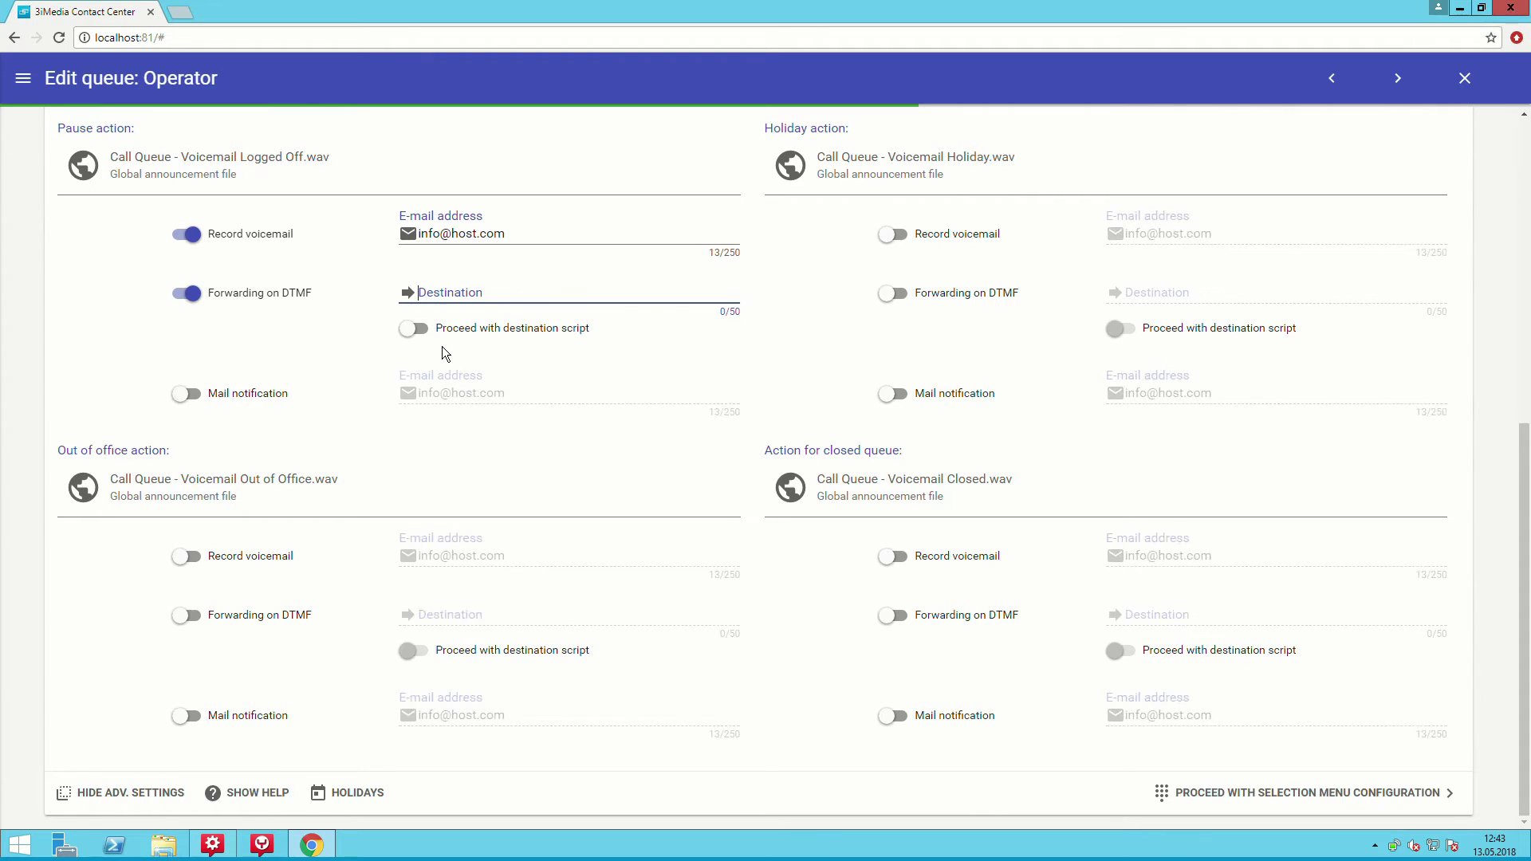
Proceed to the selection menu configuration and enable the selection menu.
left_click(1308, 792)
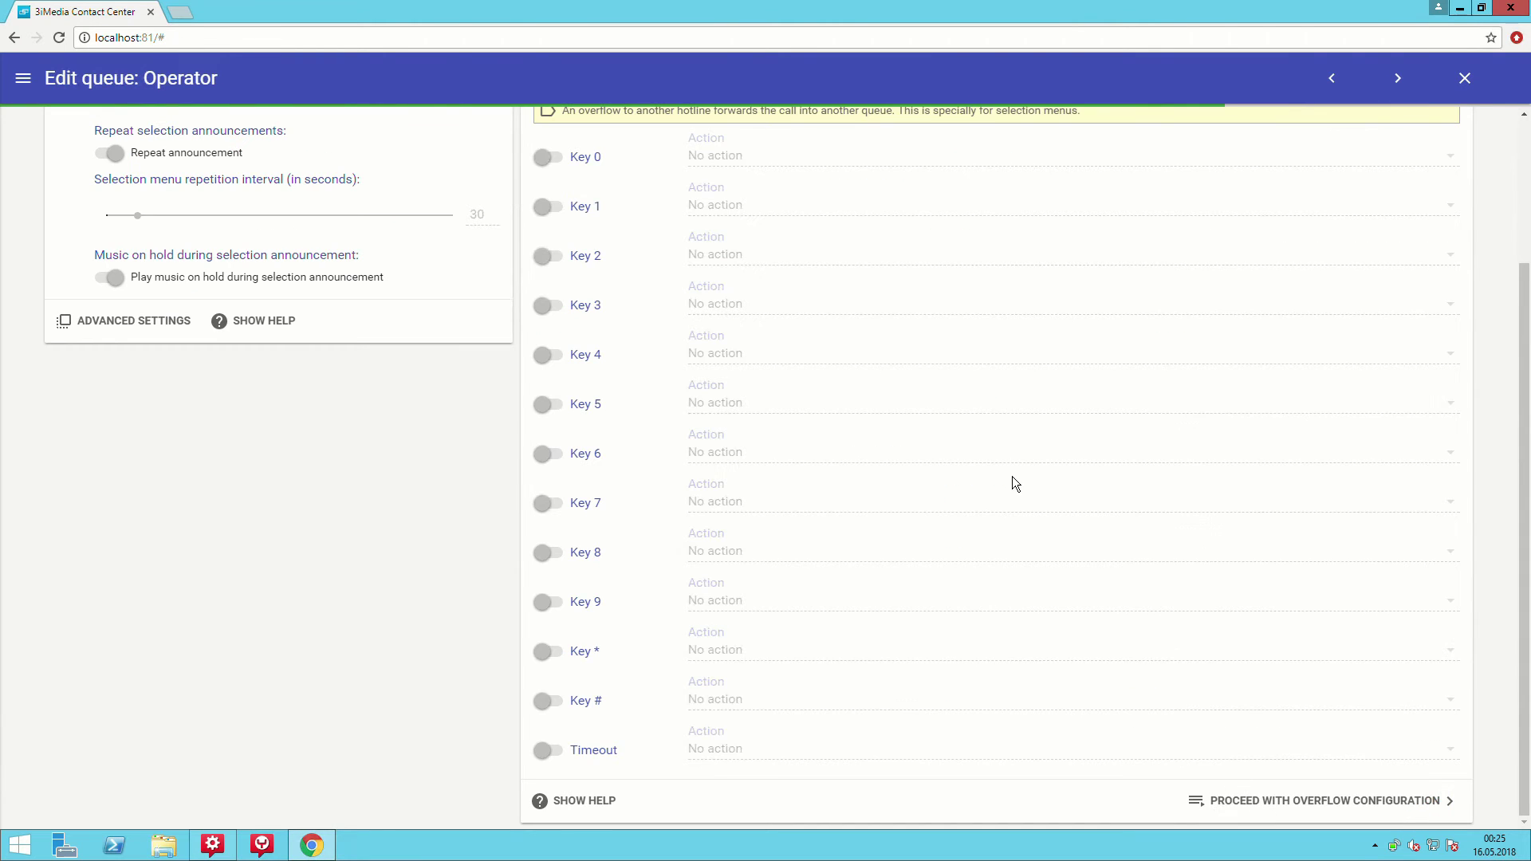
scroll(958, 356, "up", 3)
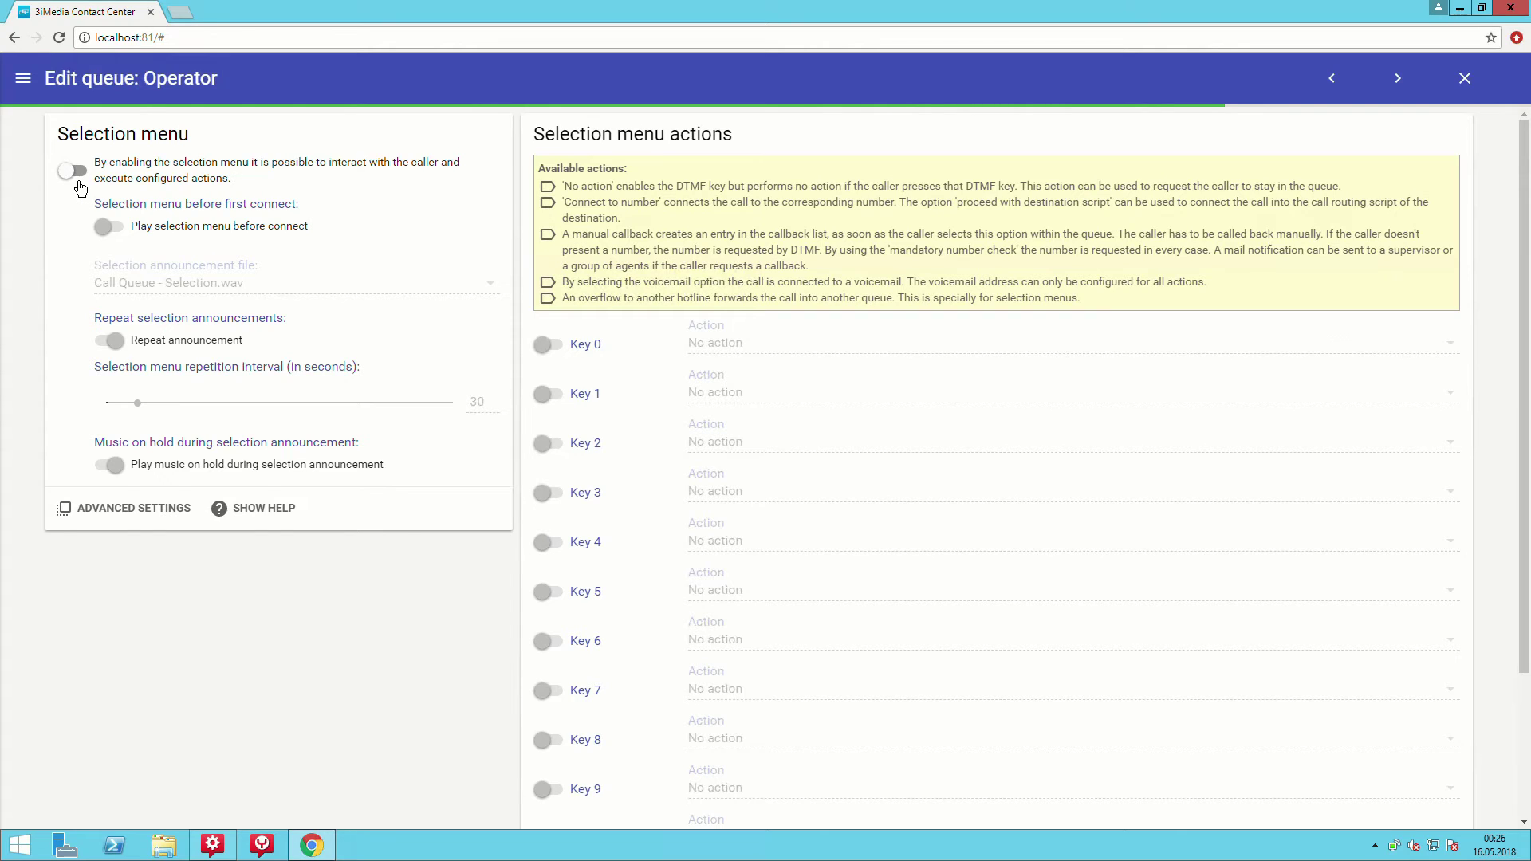
left_click(80, 188)
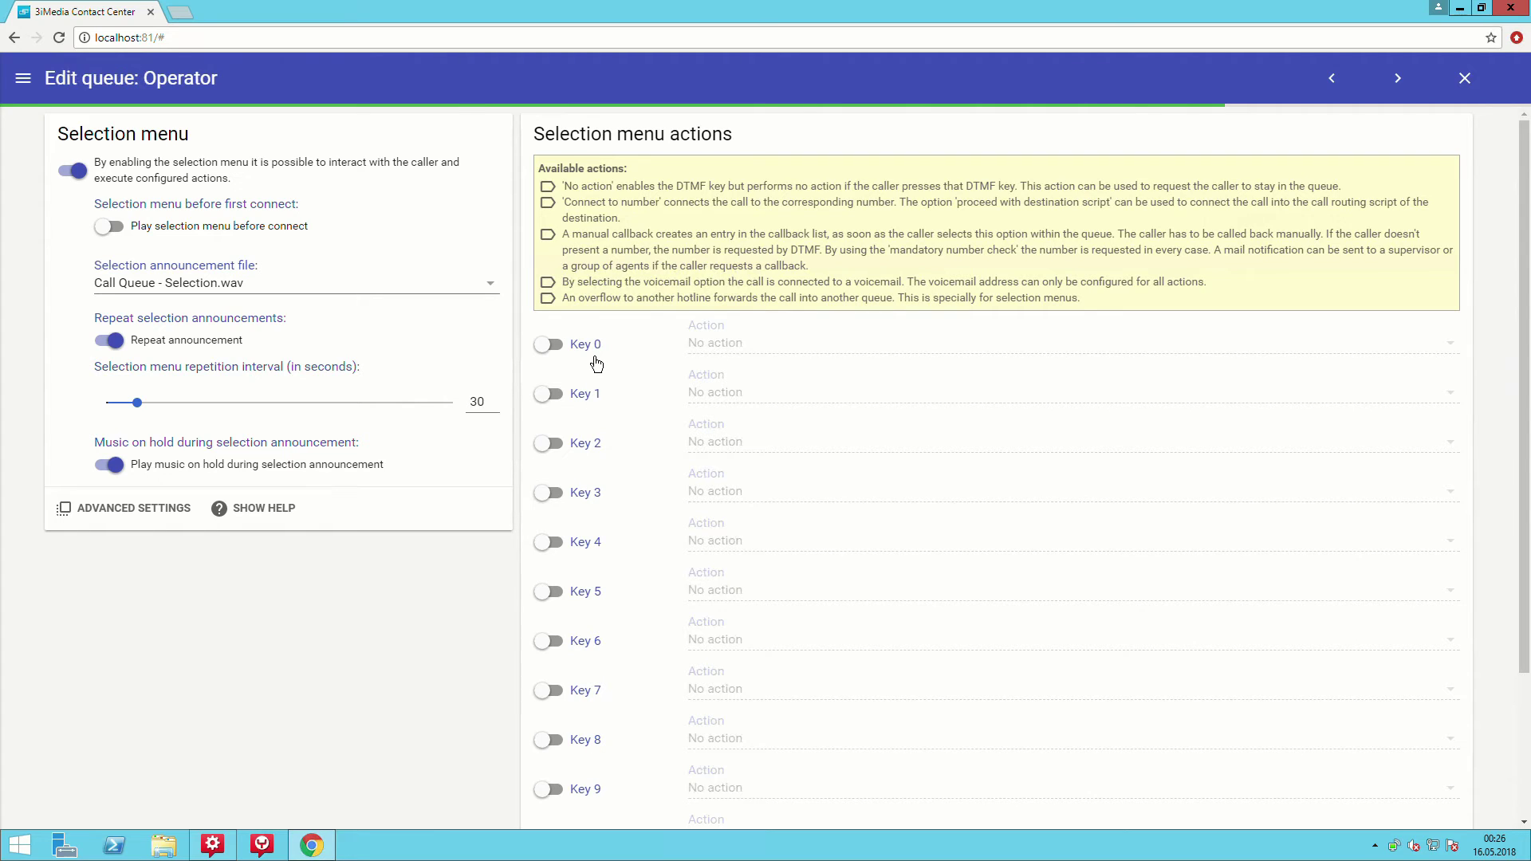
Choose Call Queue - Selection.wav as the selection announcement, and switch playing the selection menu before connect on and off again.
left_click(243, 287)
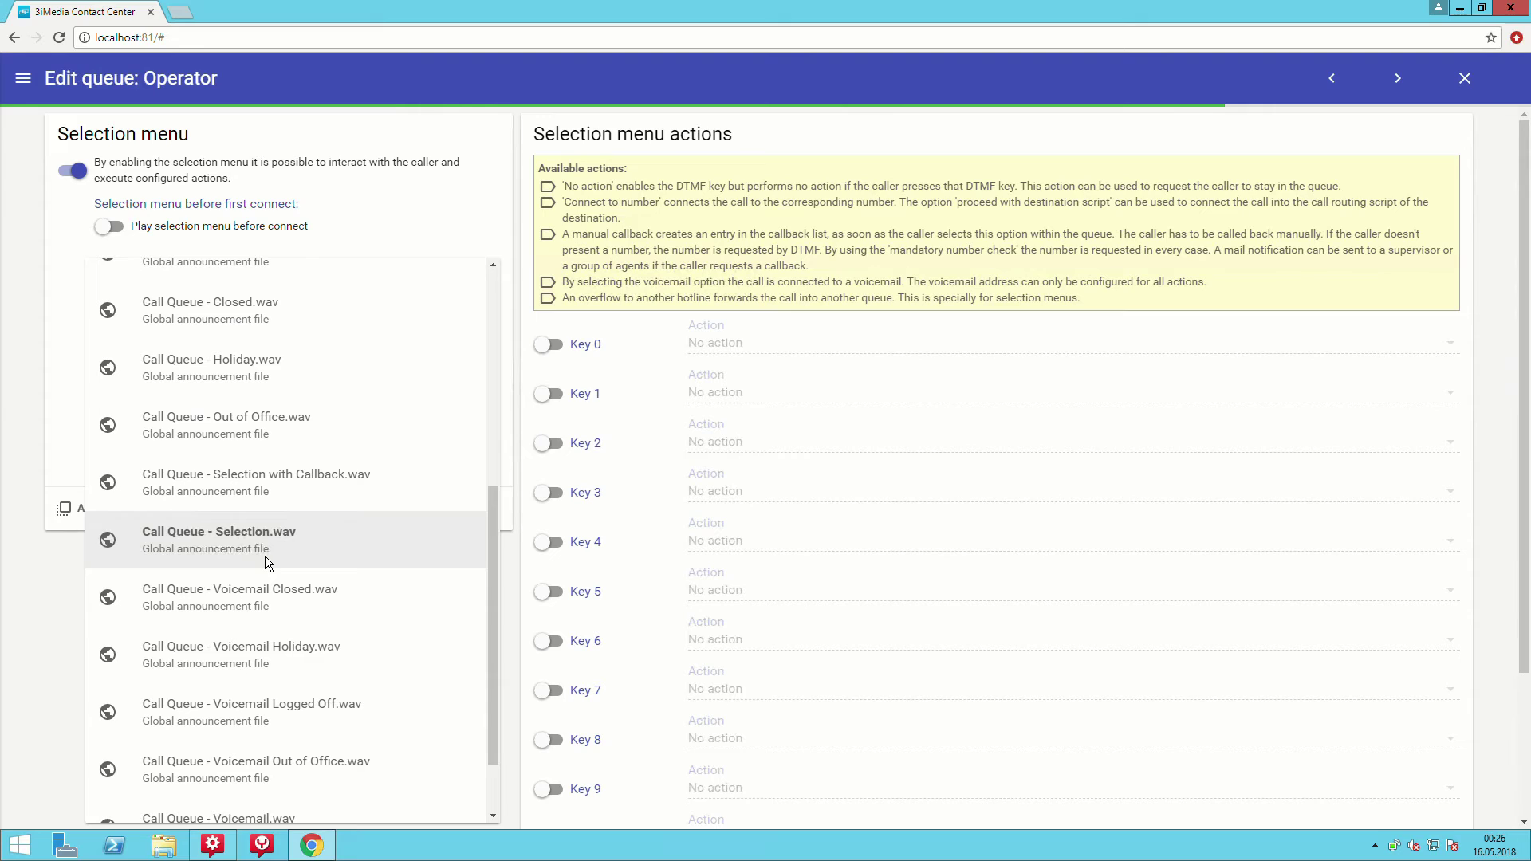
left_click(265, 556)
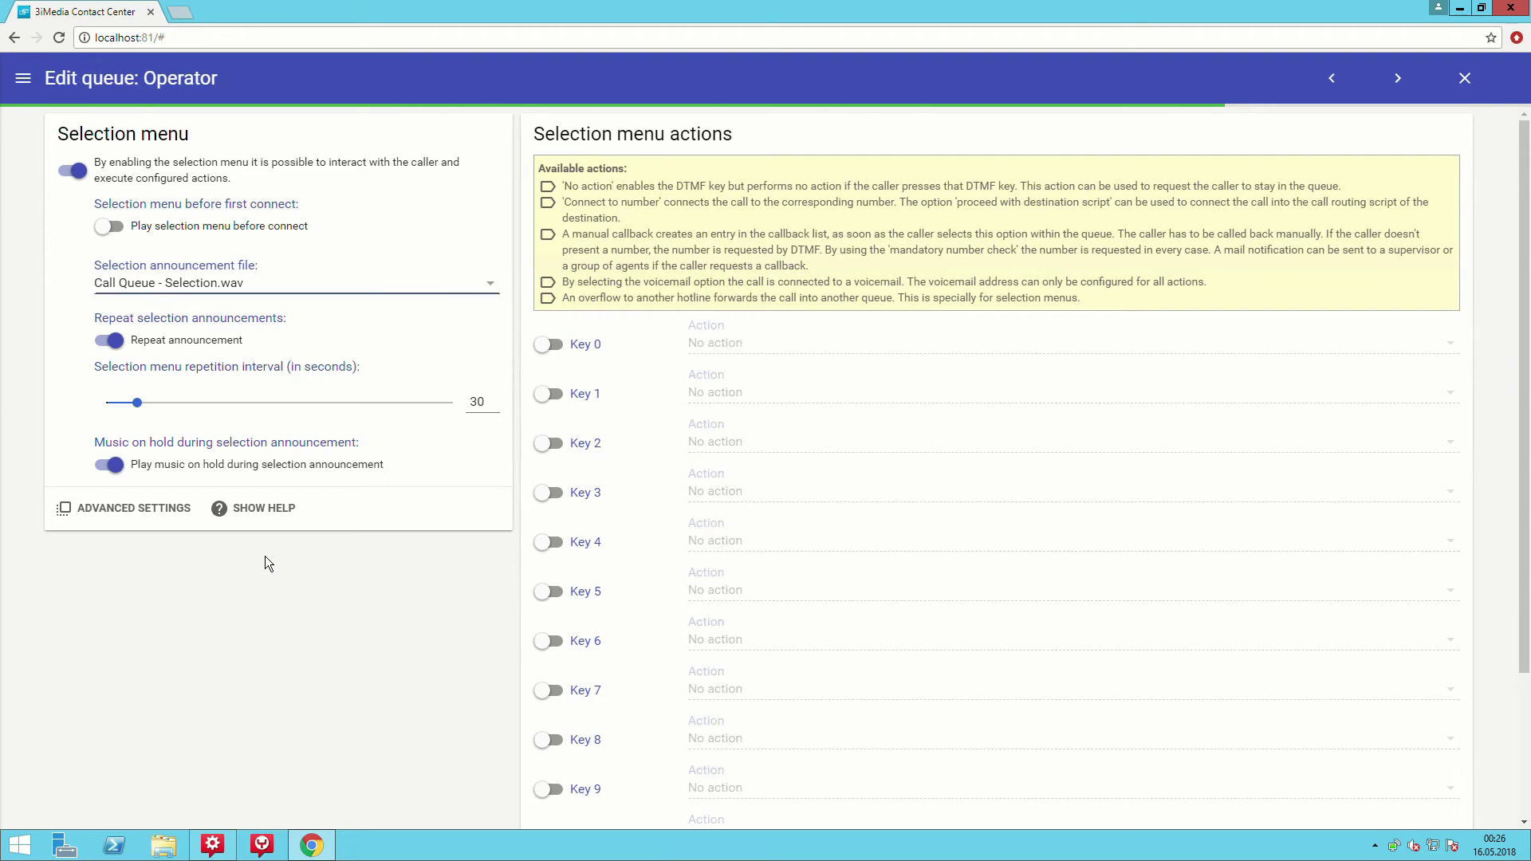
left_click(272, 241)
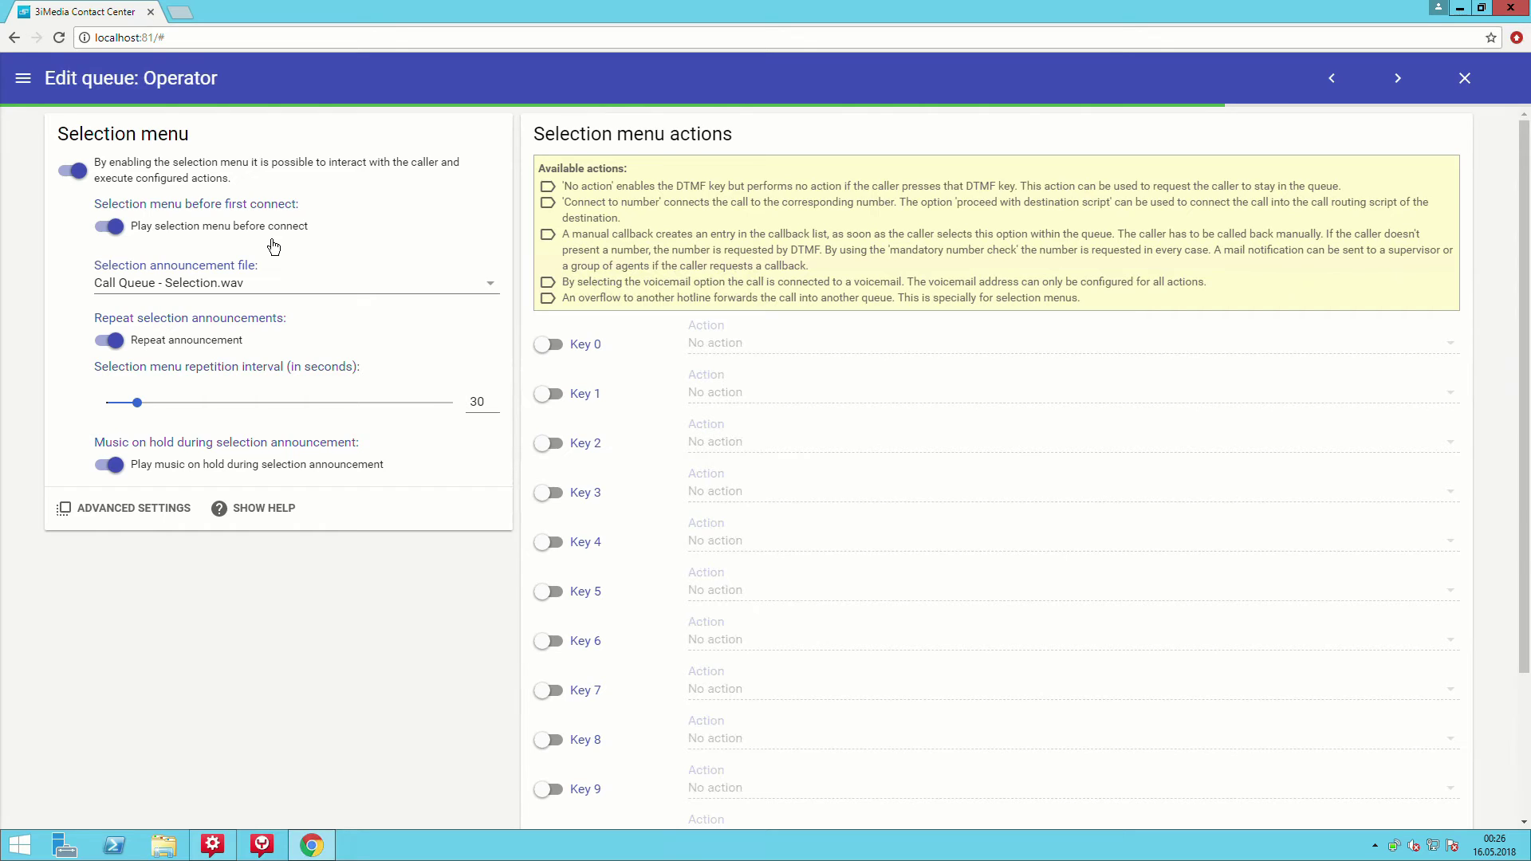
left_click(272, 244)
Enable key 0 with No action, and key 1 with Connect to destination 99, proceeding with the destination script.
left_click(557, 361)
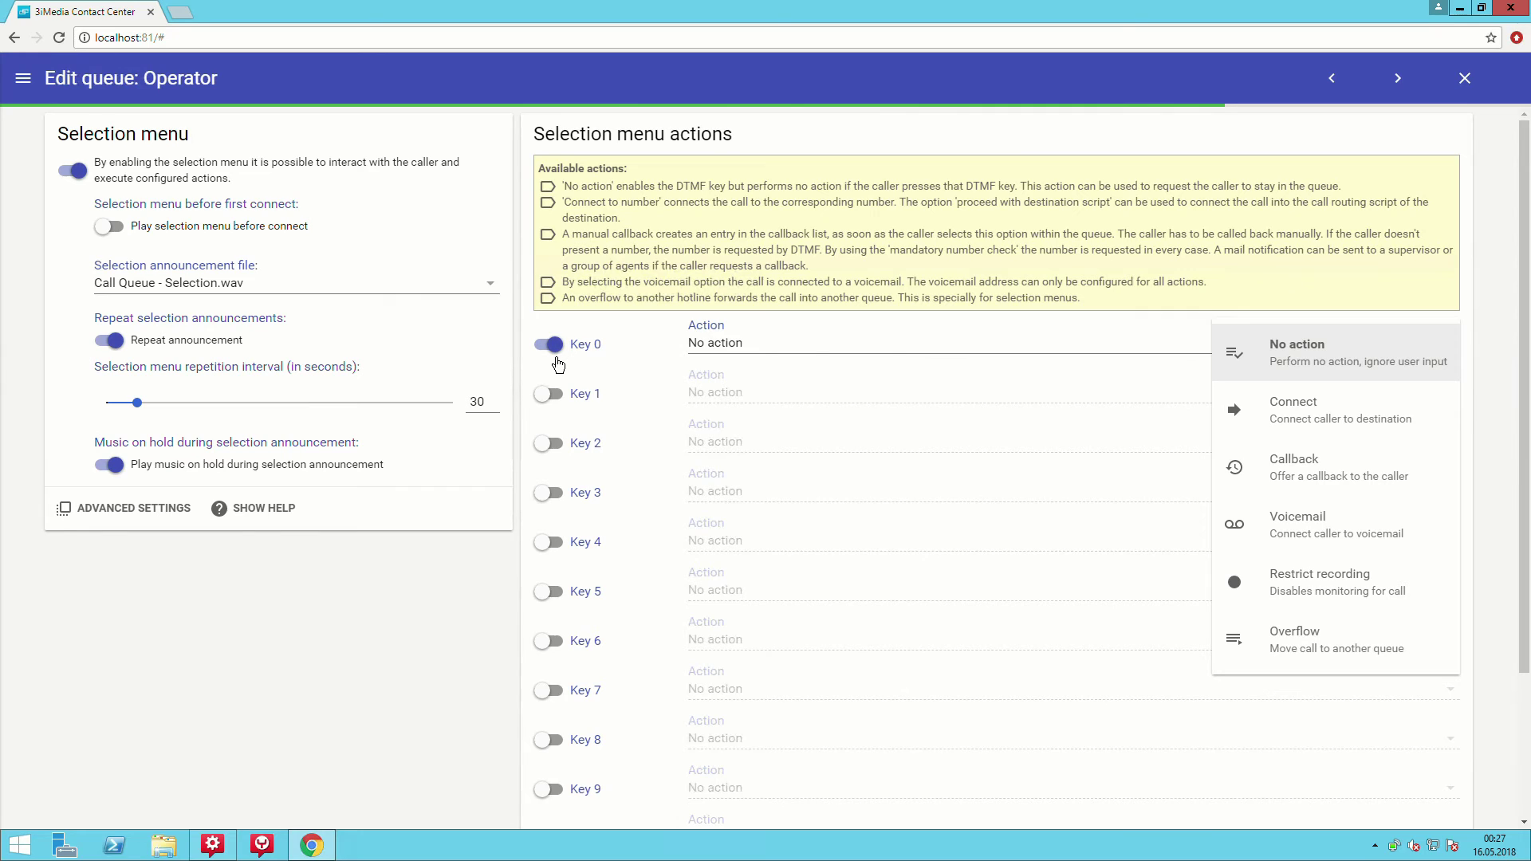
left_click(1315, 360)
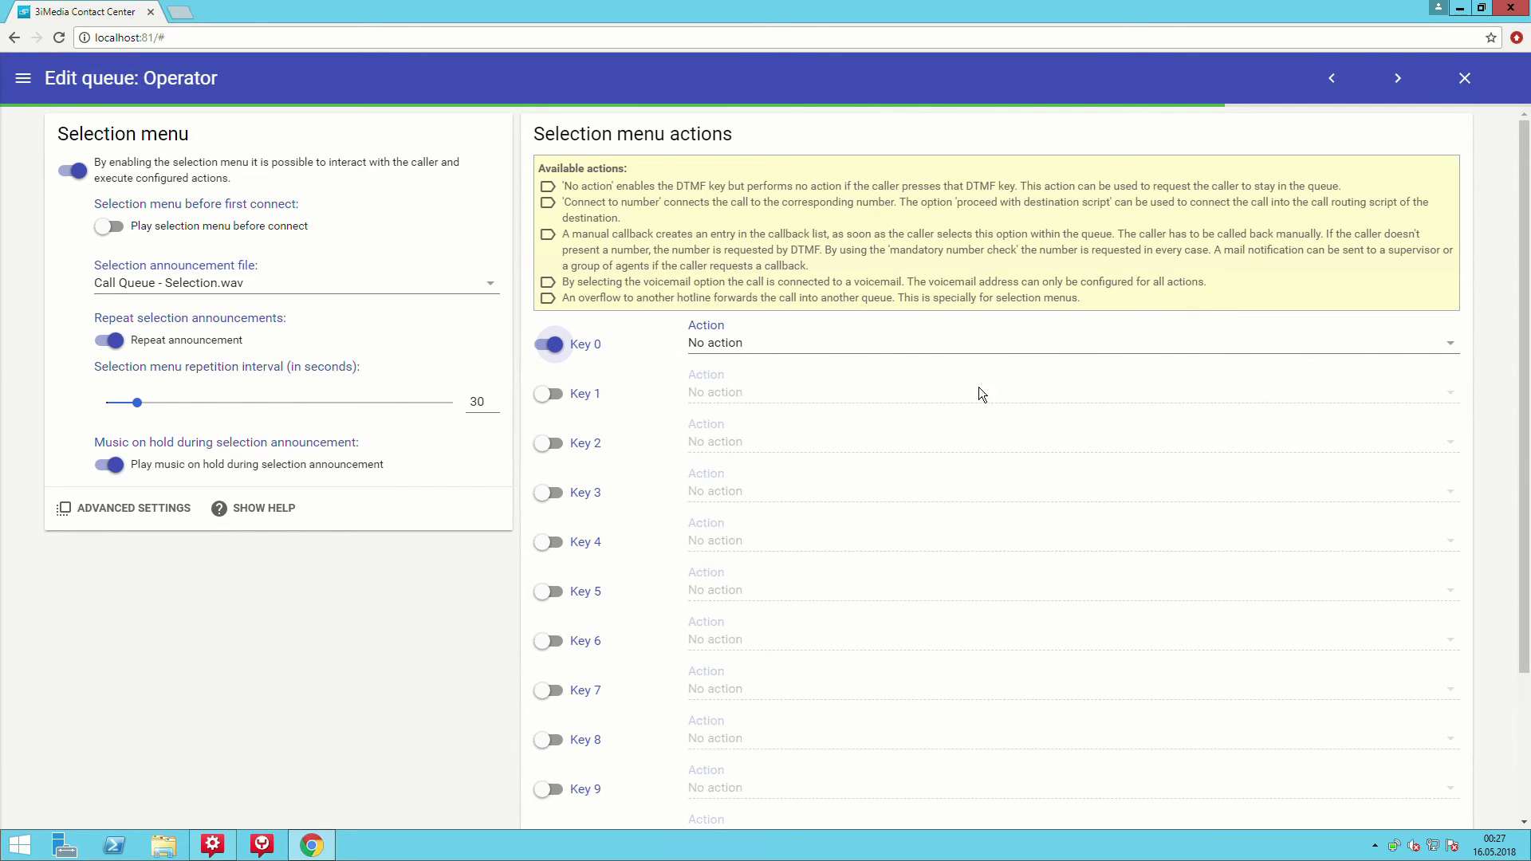
left_click(552, 404)
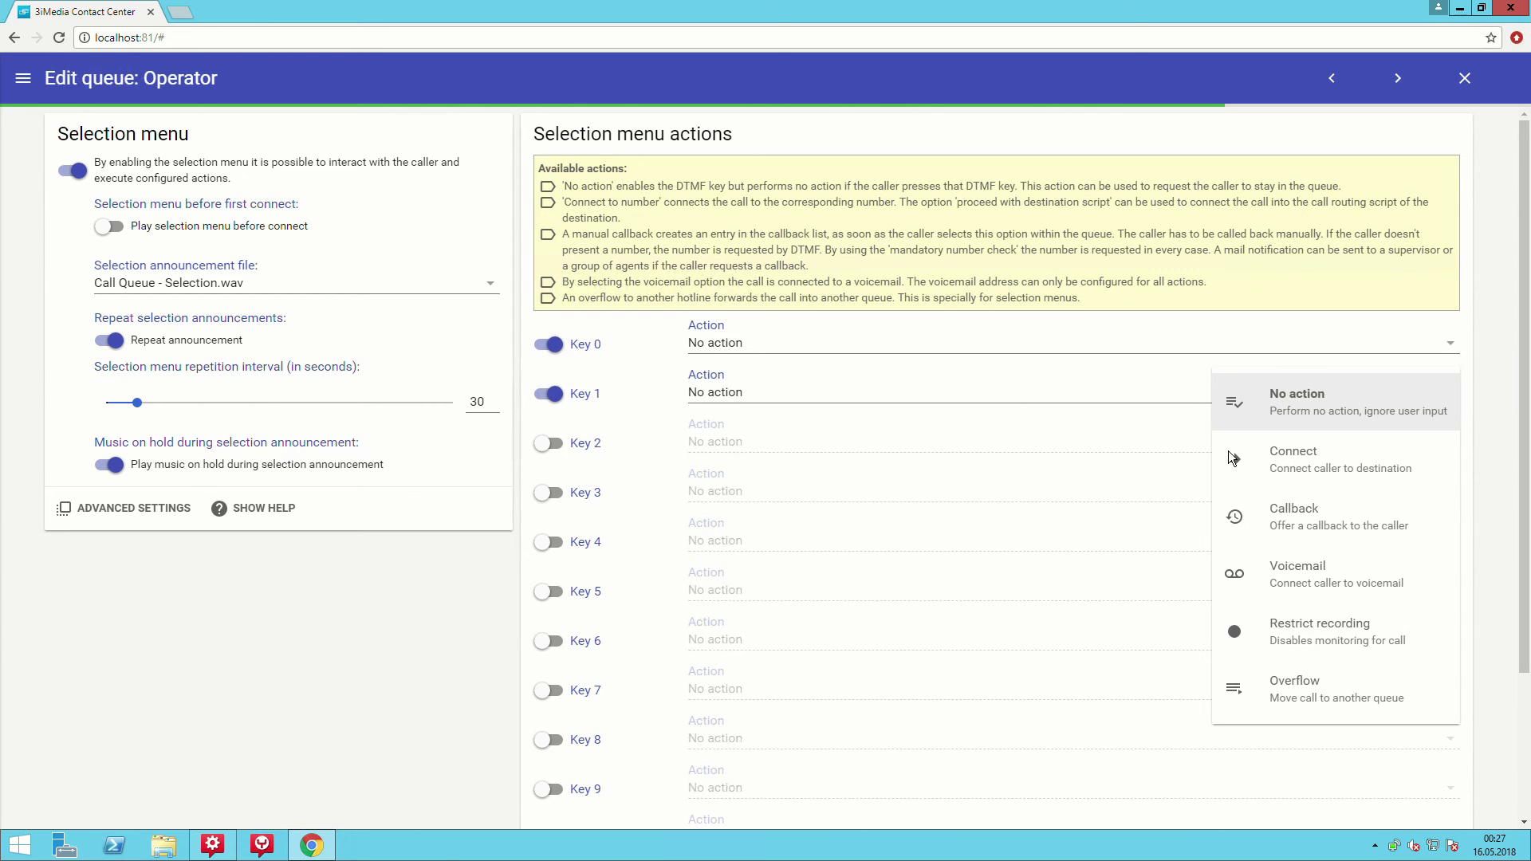
left_click(1269, 462)
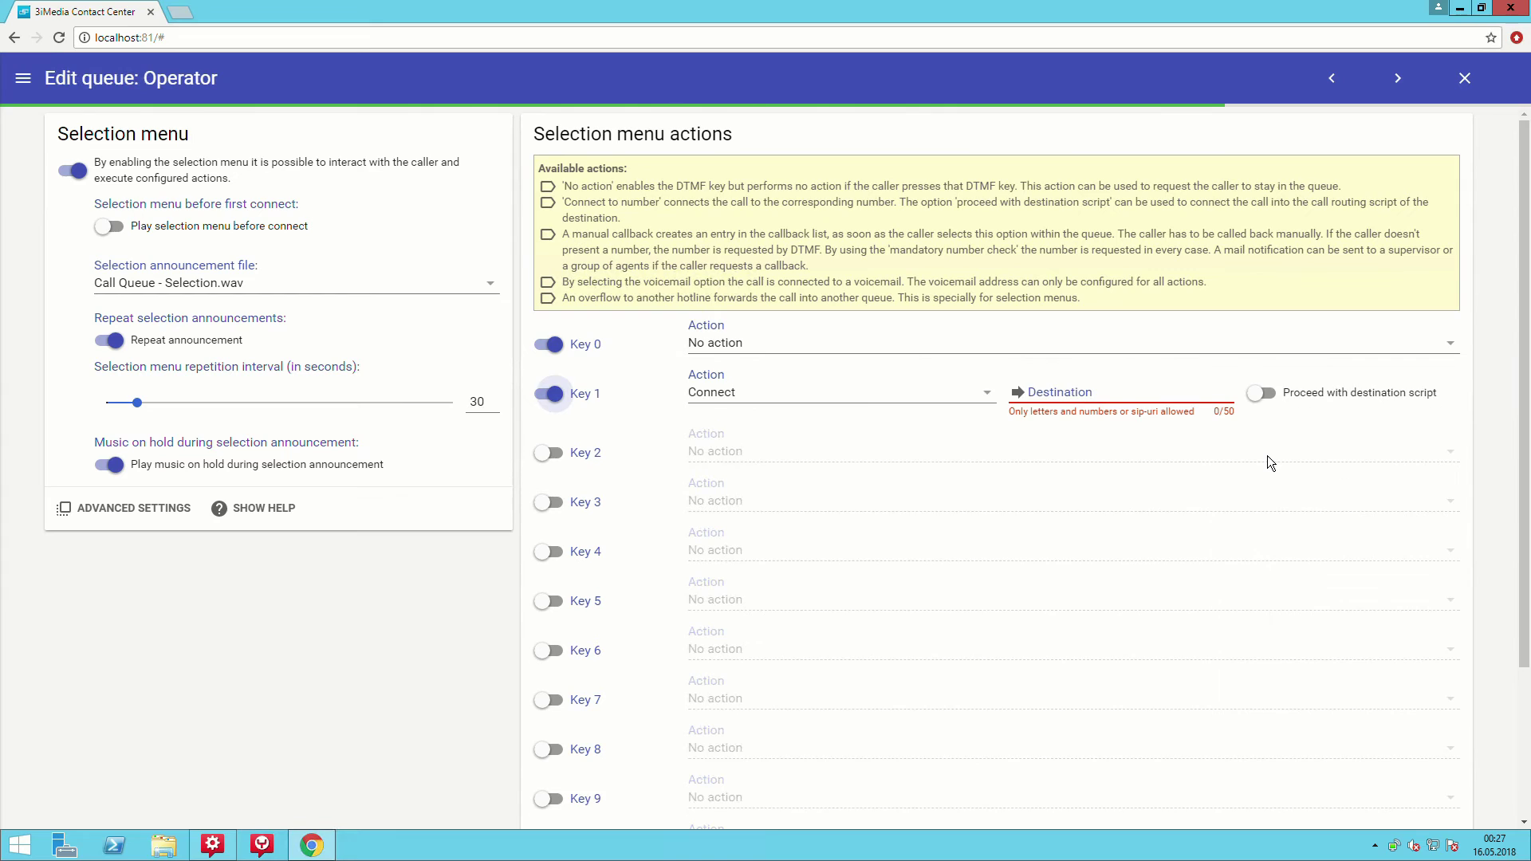
left_click(1098, 395)
type("99")
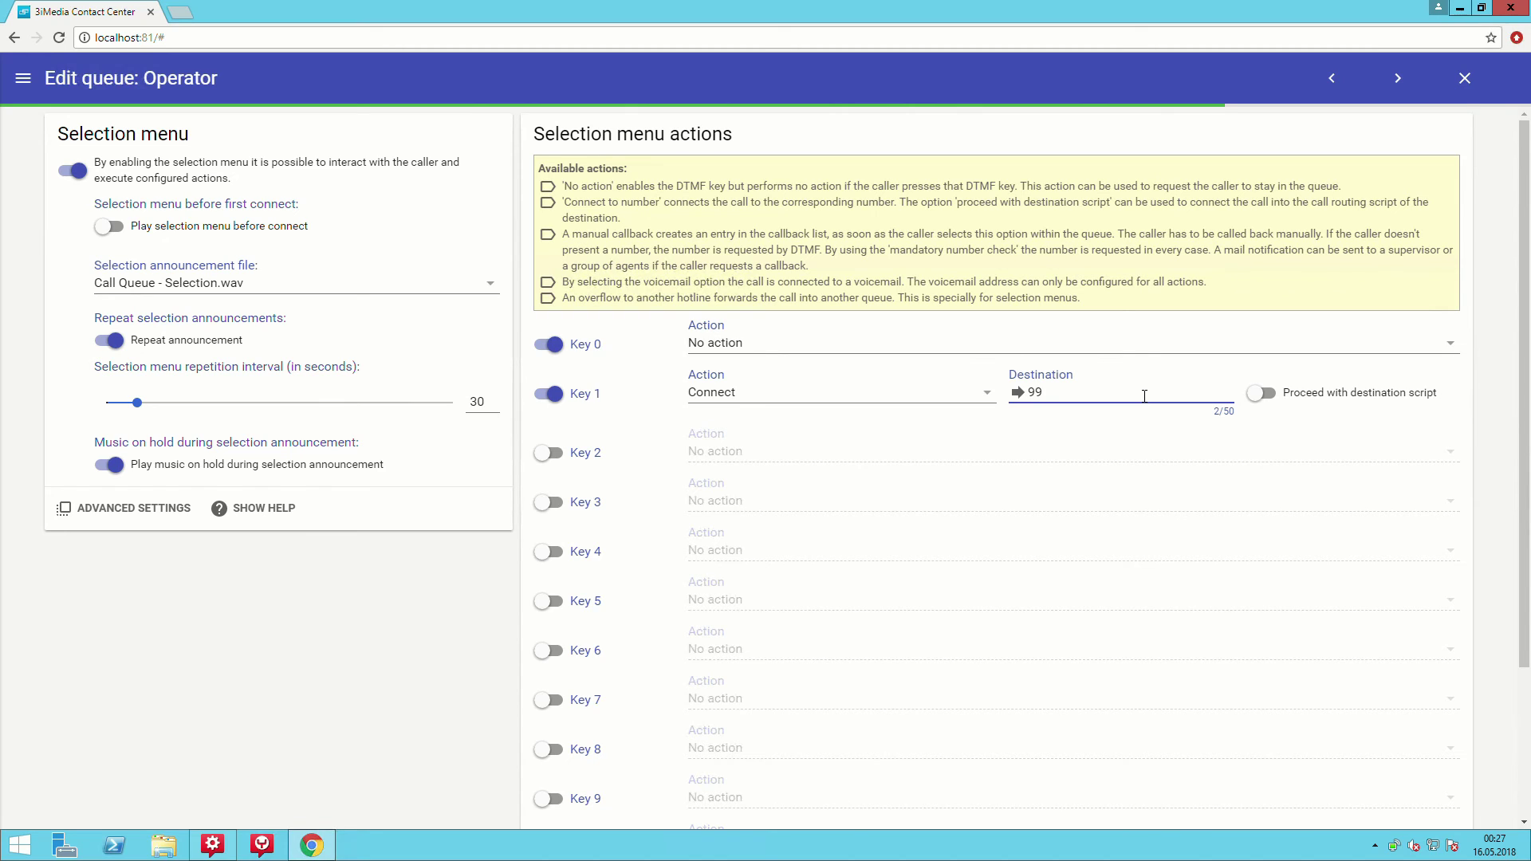
left_click(1268, 403)
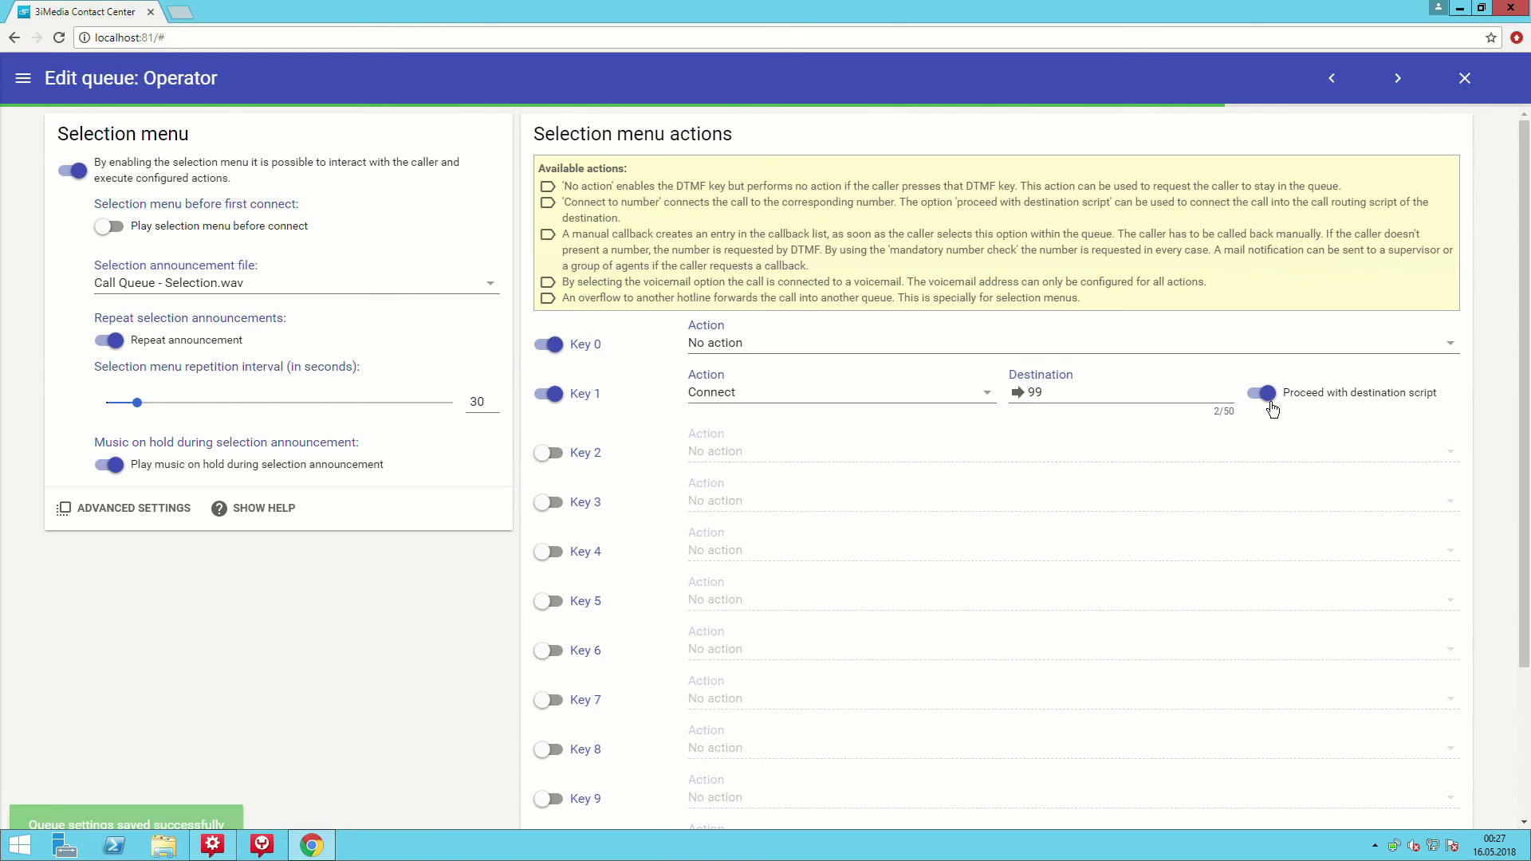
Enable key 2 with the Callback action and key 3 with the Voicemail action.
left_click(554, 469)
left_click(1317, 584)
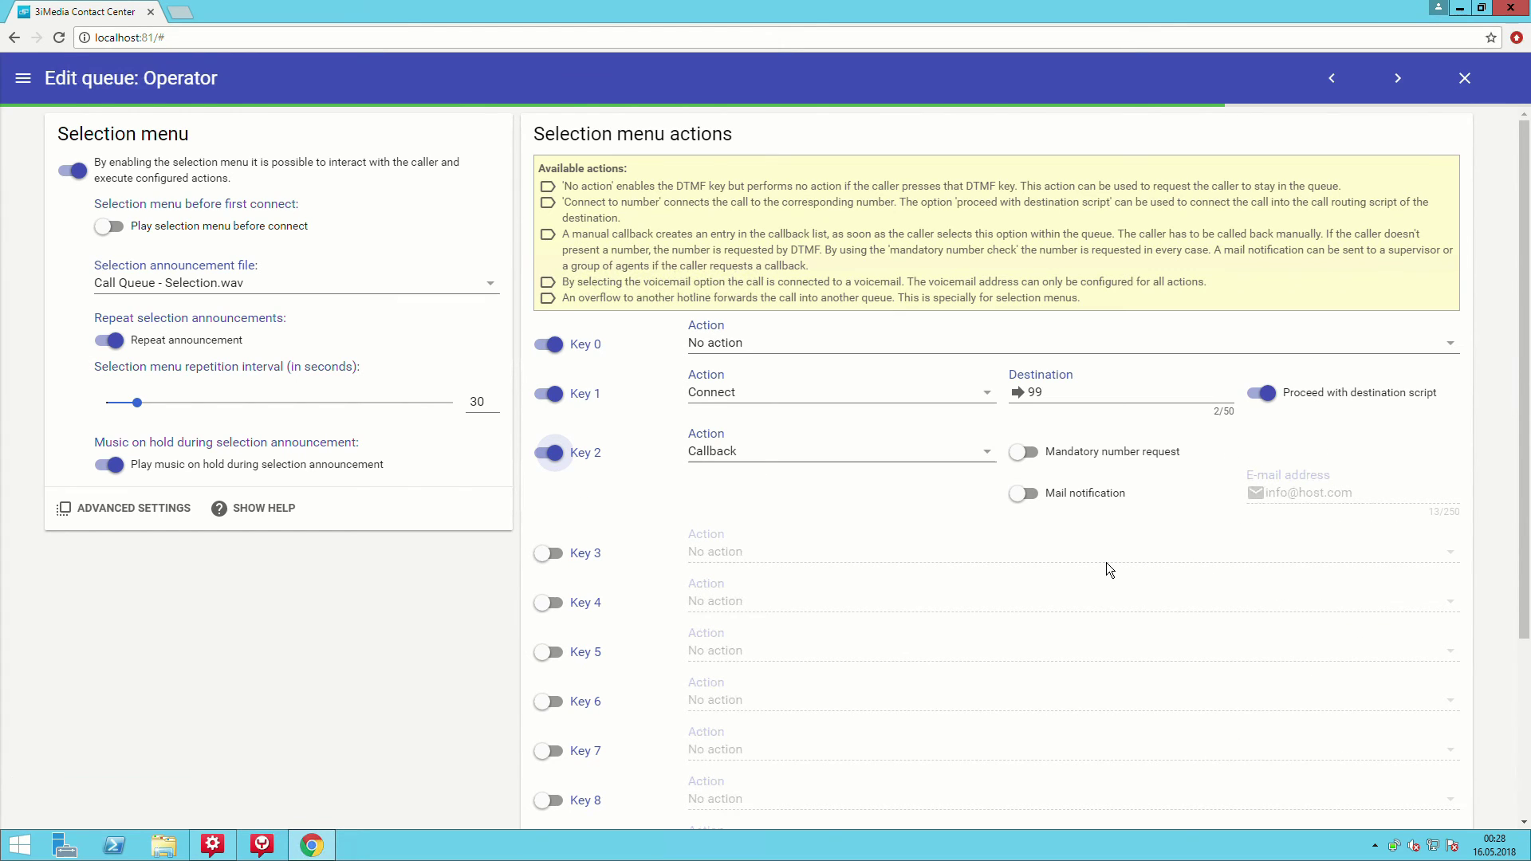
scroll(1107, 562, "down", 3)
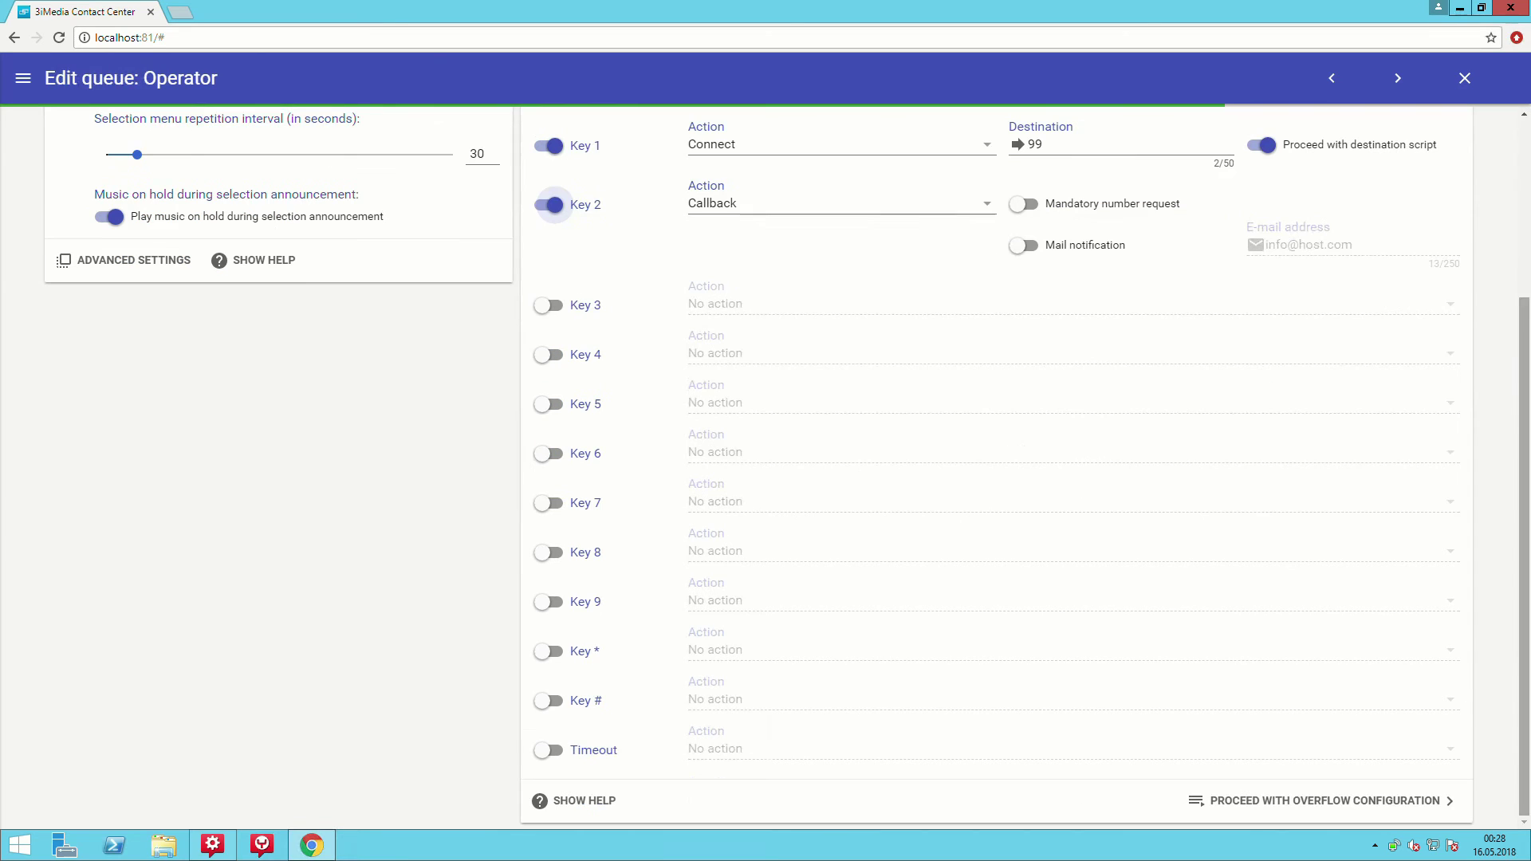
left_click(554, 319)
left_click(1304, 511)
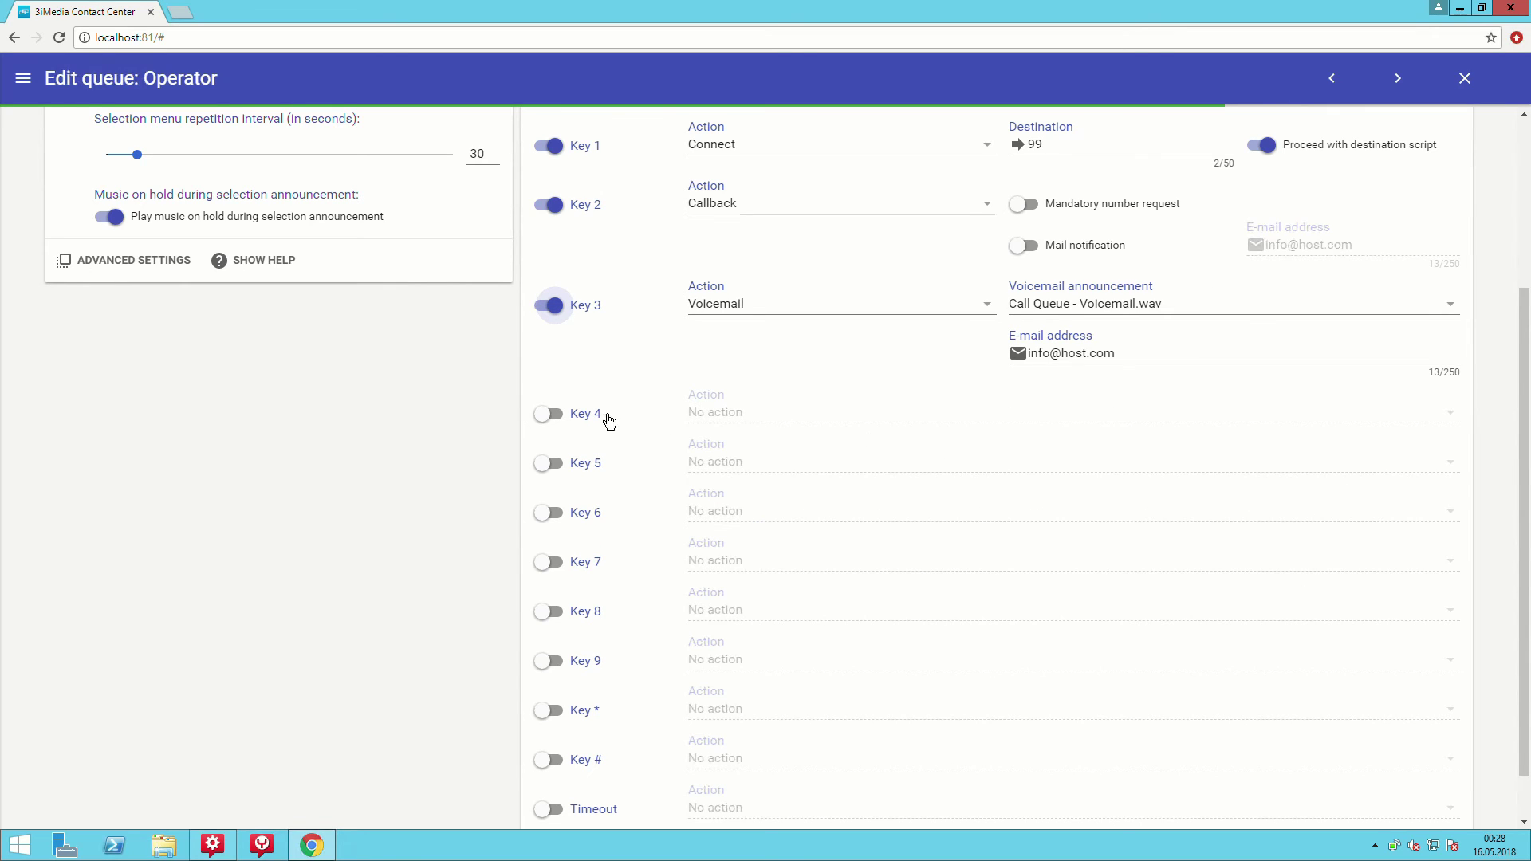
Enable key 4 with the Restrict recording action and key 5 with Overflow to the Operator queue.
left_click(556, 424)
left_click(1338, 658)
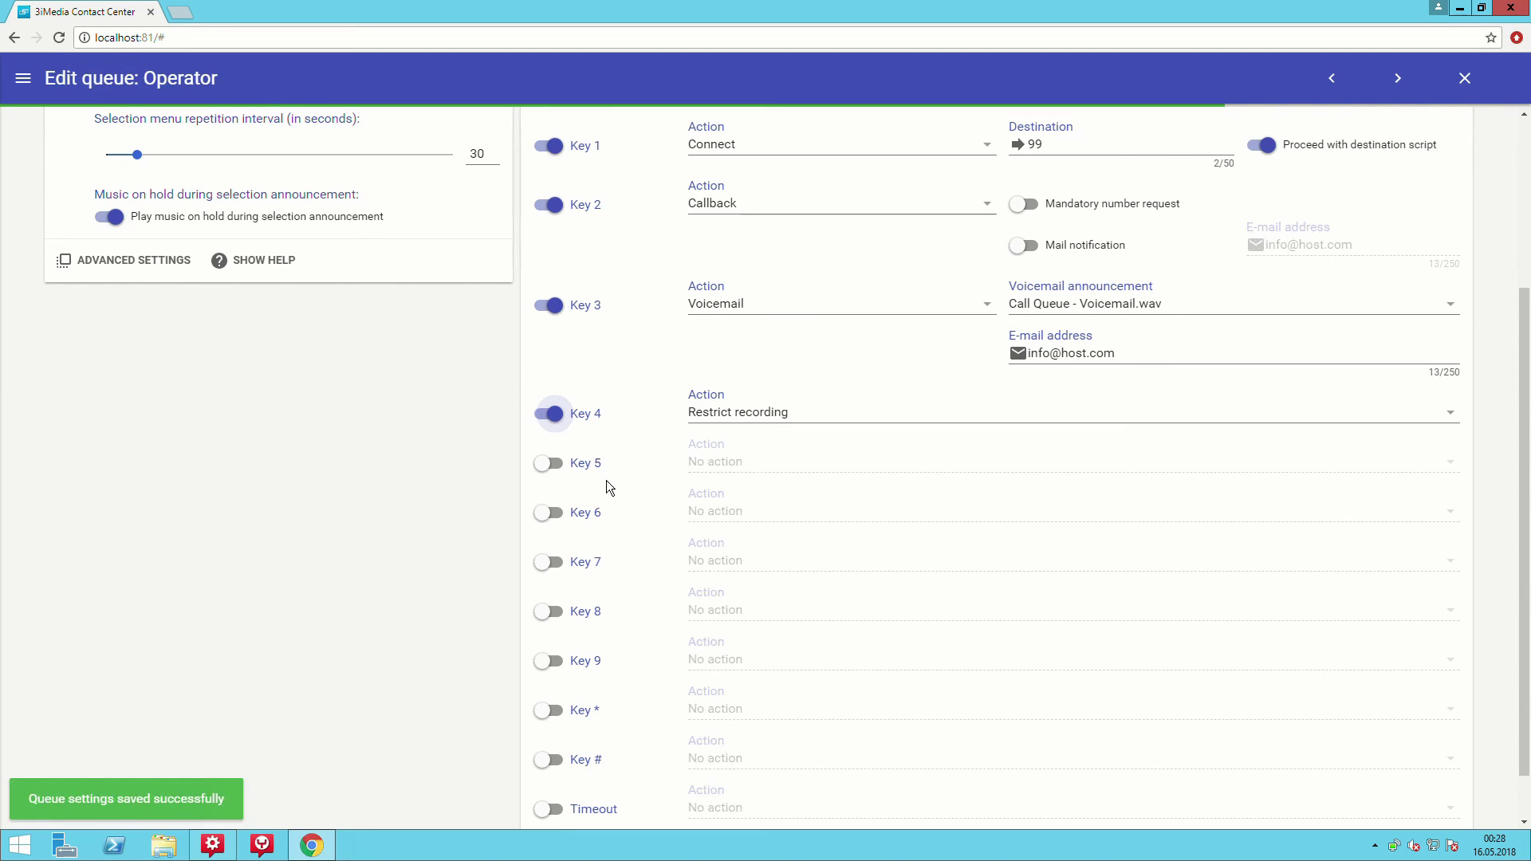
left_click(559, 476)
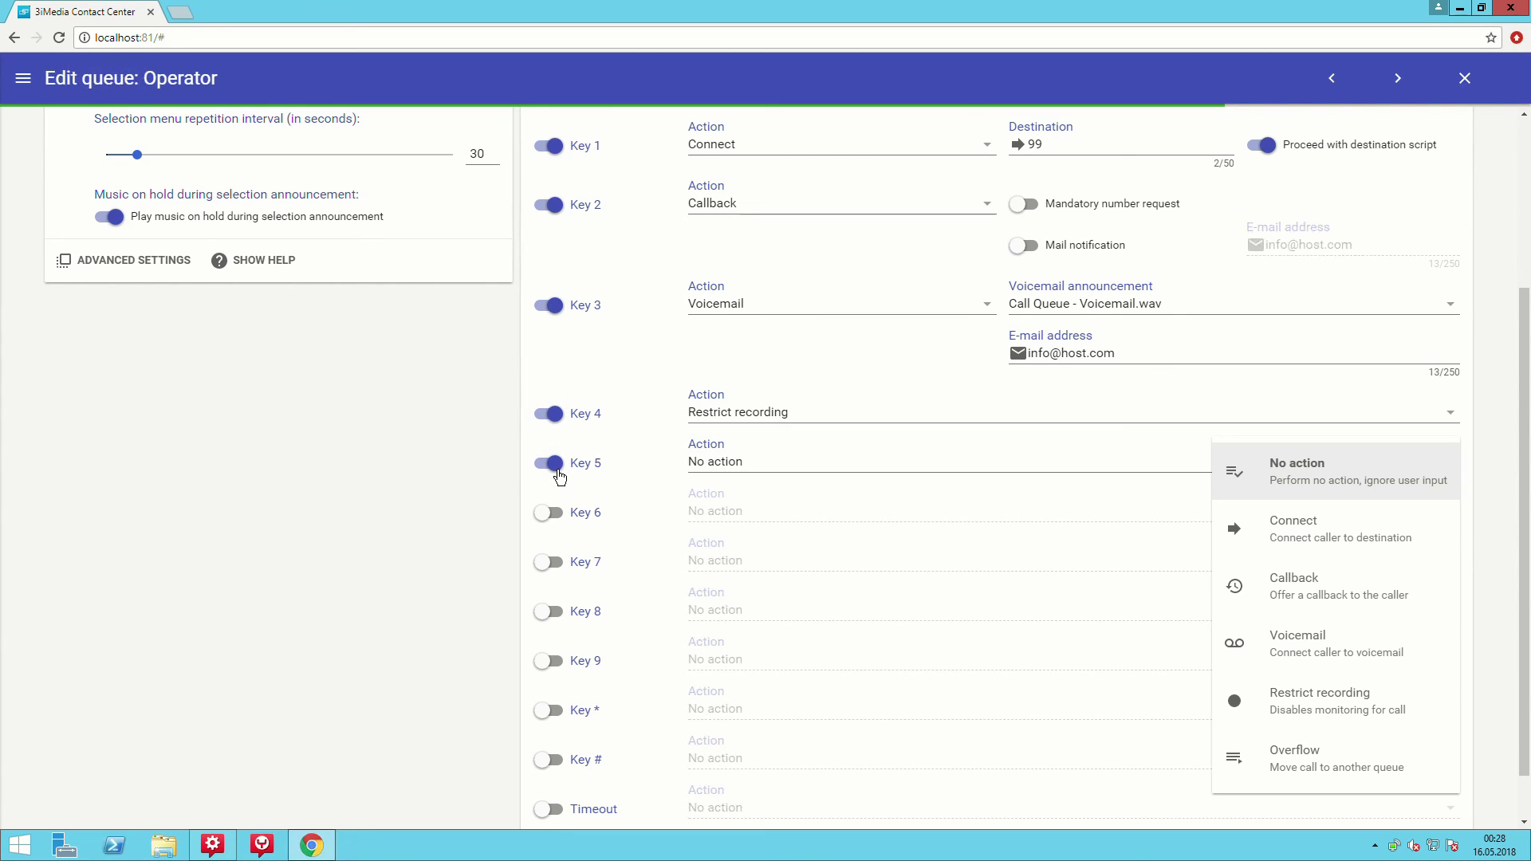
left_click(1329, 767)
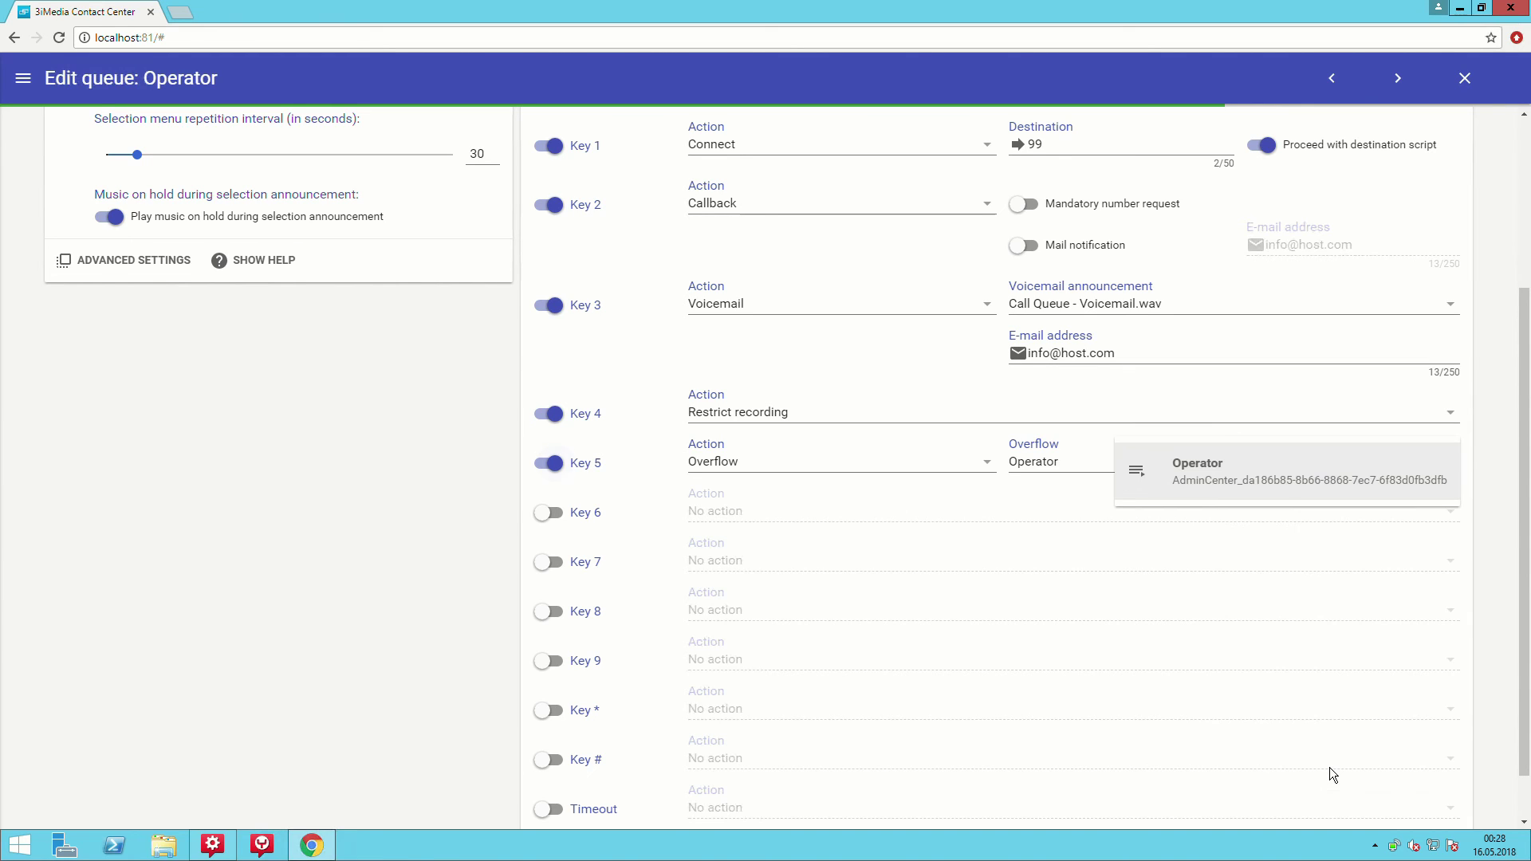
left_click(1261, 478)
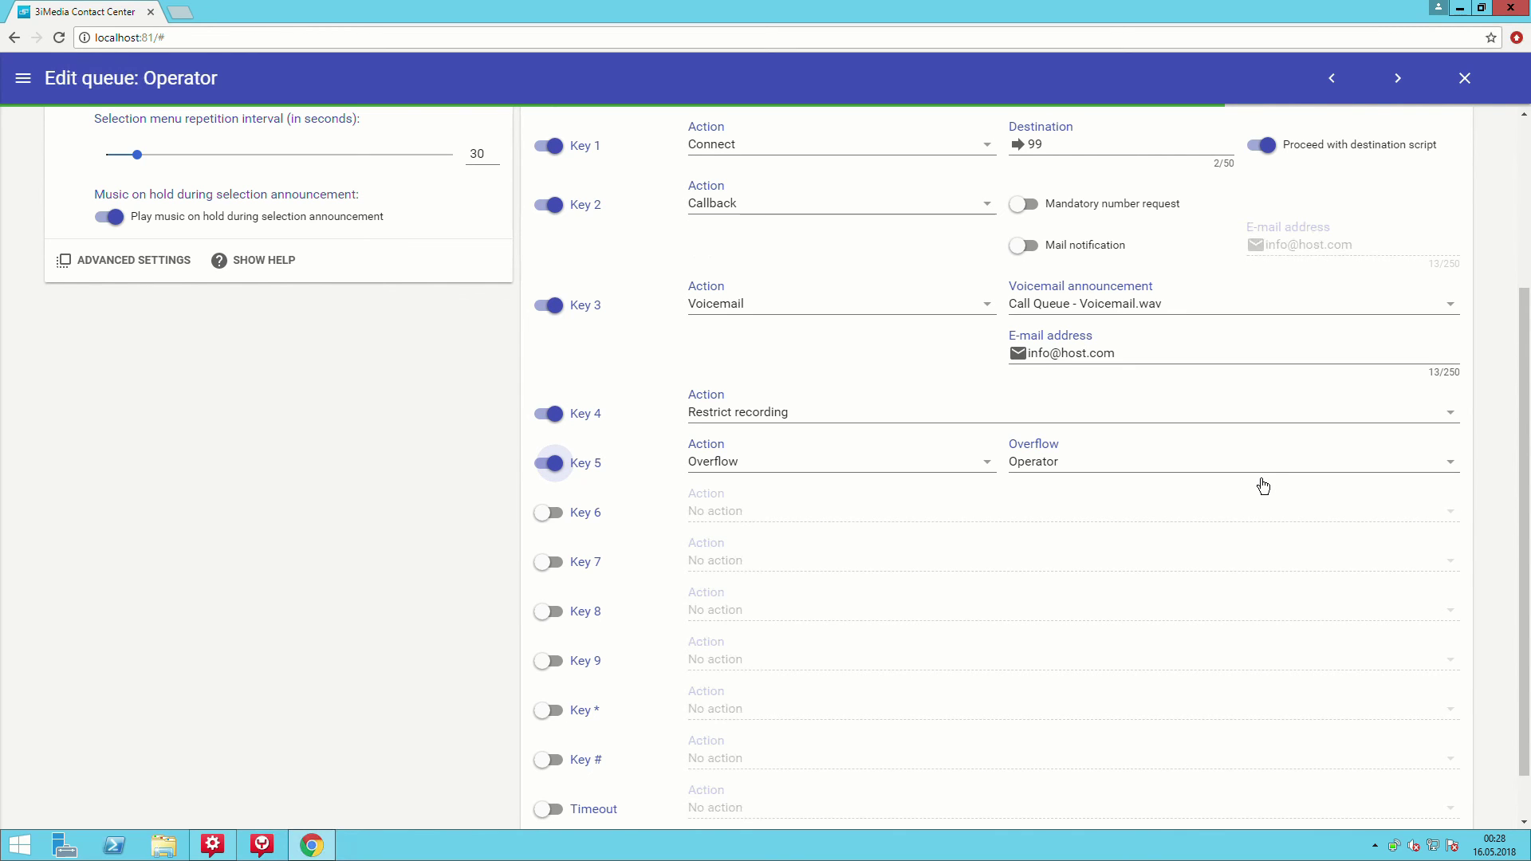
Proceed to the overflow configuration, and set the overflow action to Voicemail with the advanced settings shown.
scroll(1336, 816, "down", 1)
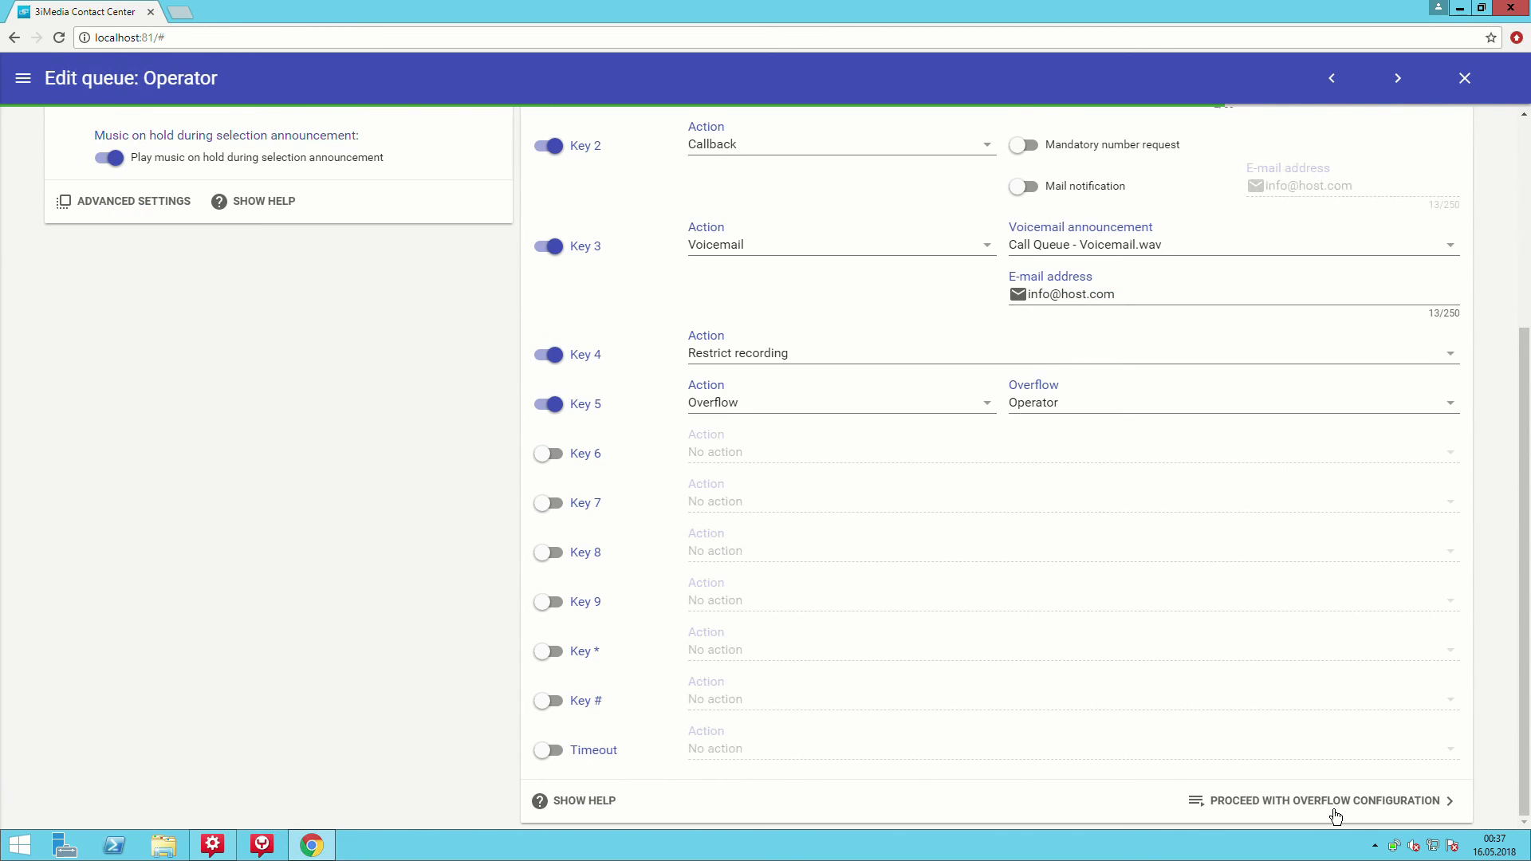
left_click(1336, 803)
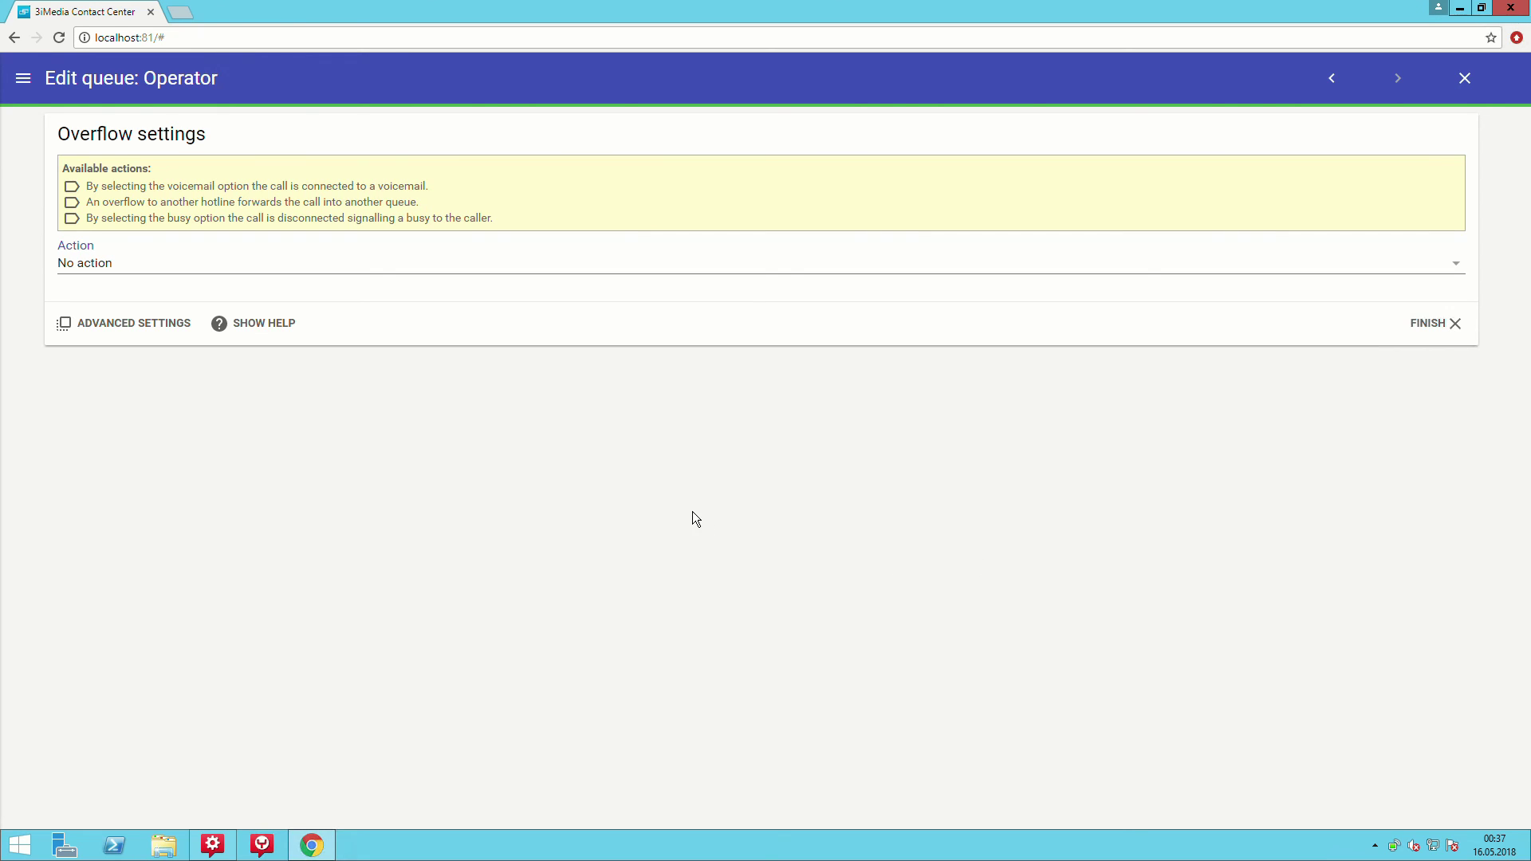
left_click(686, 275)
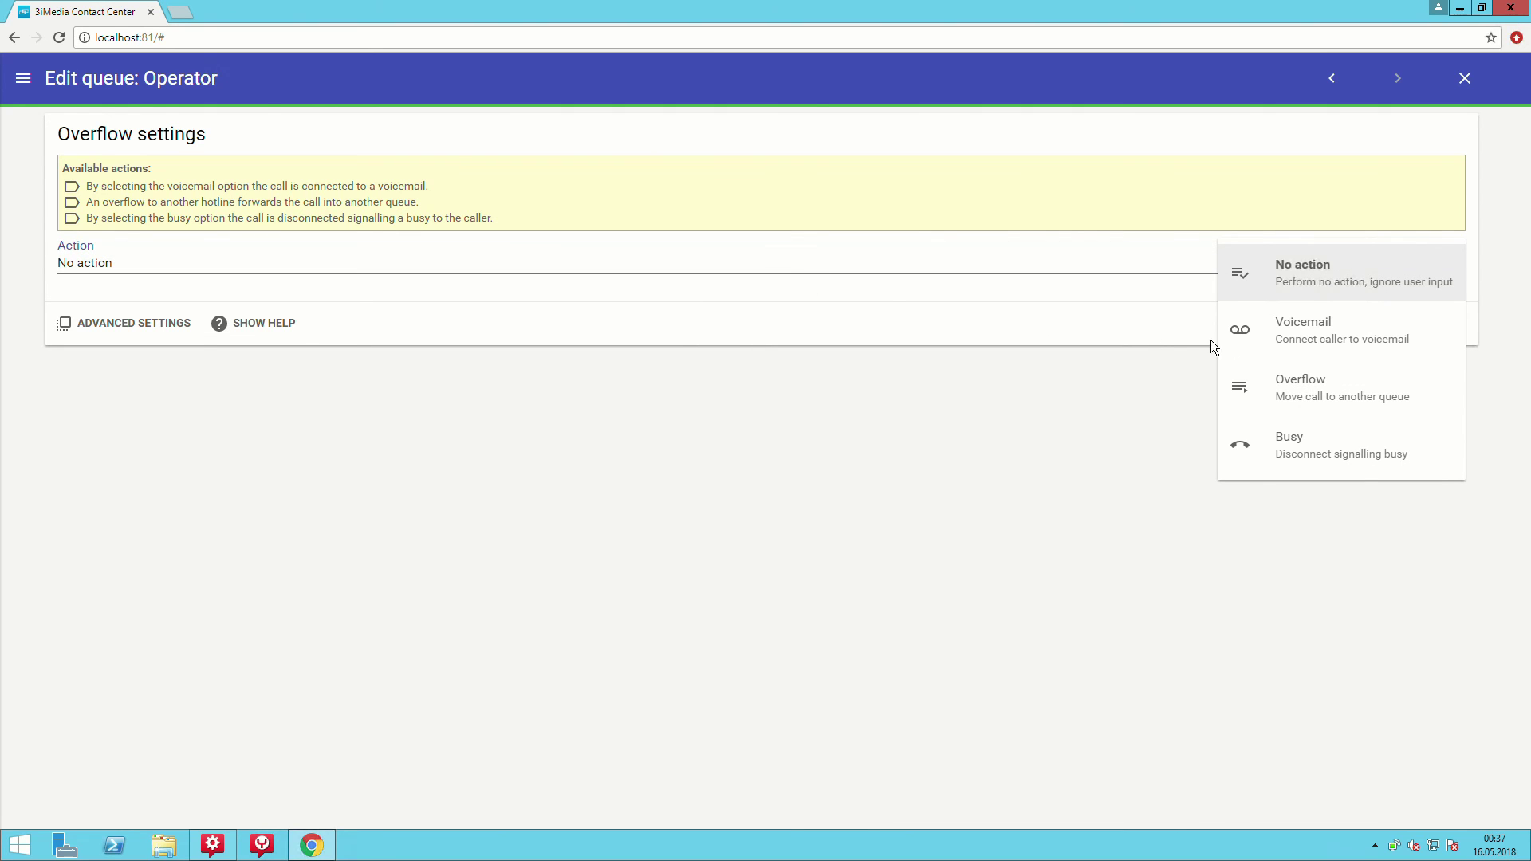
left_click(1296, 345)
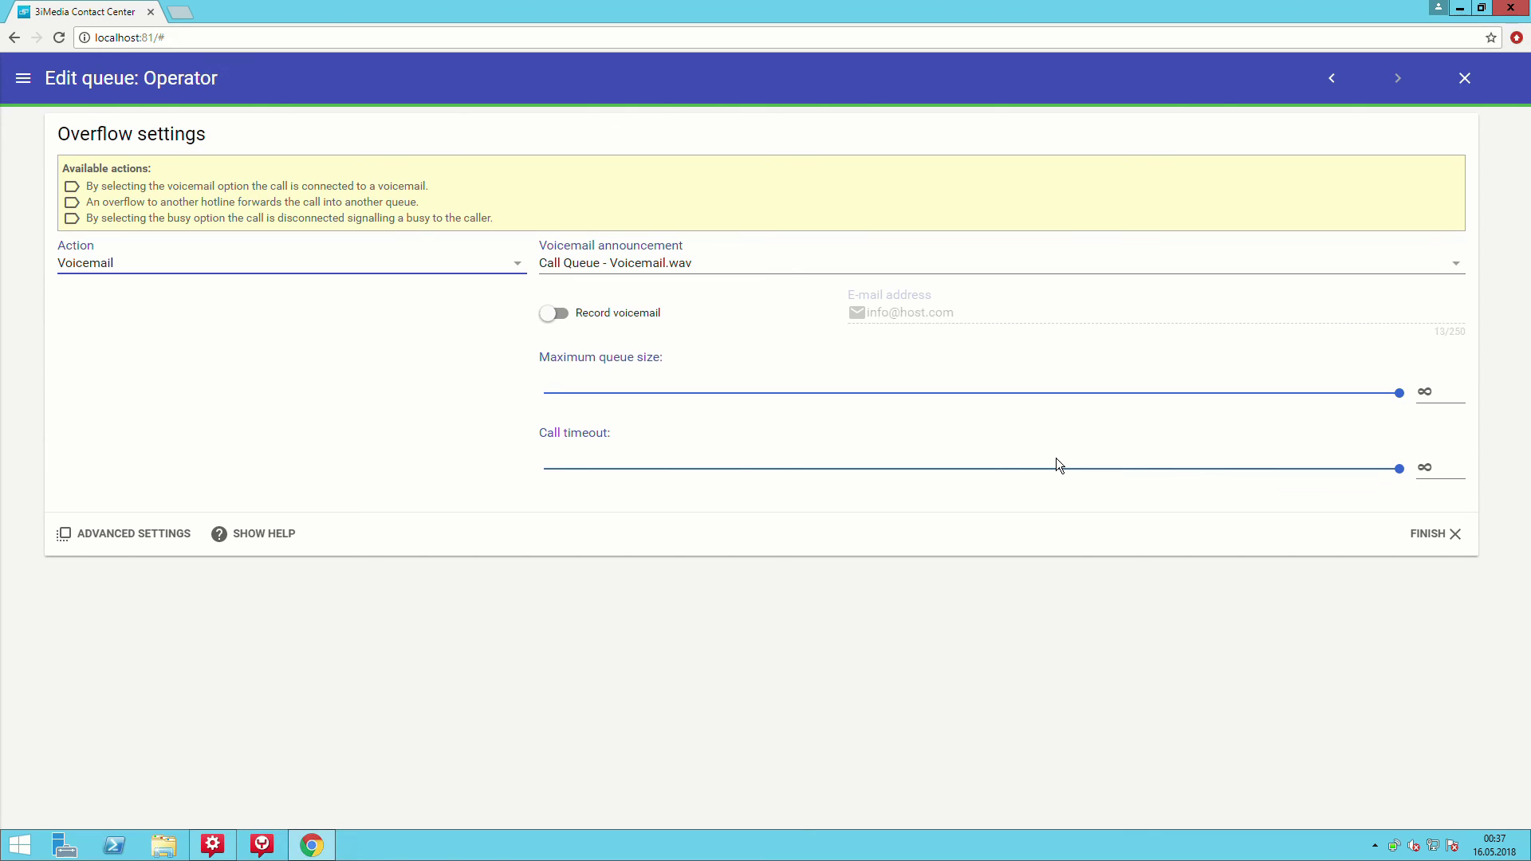
left_click(126, 536)
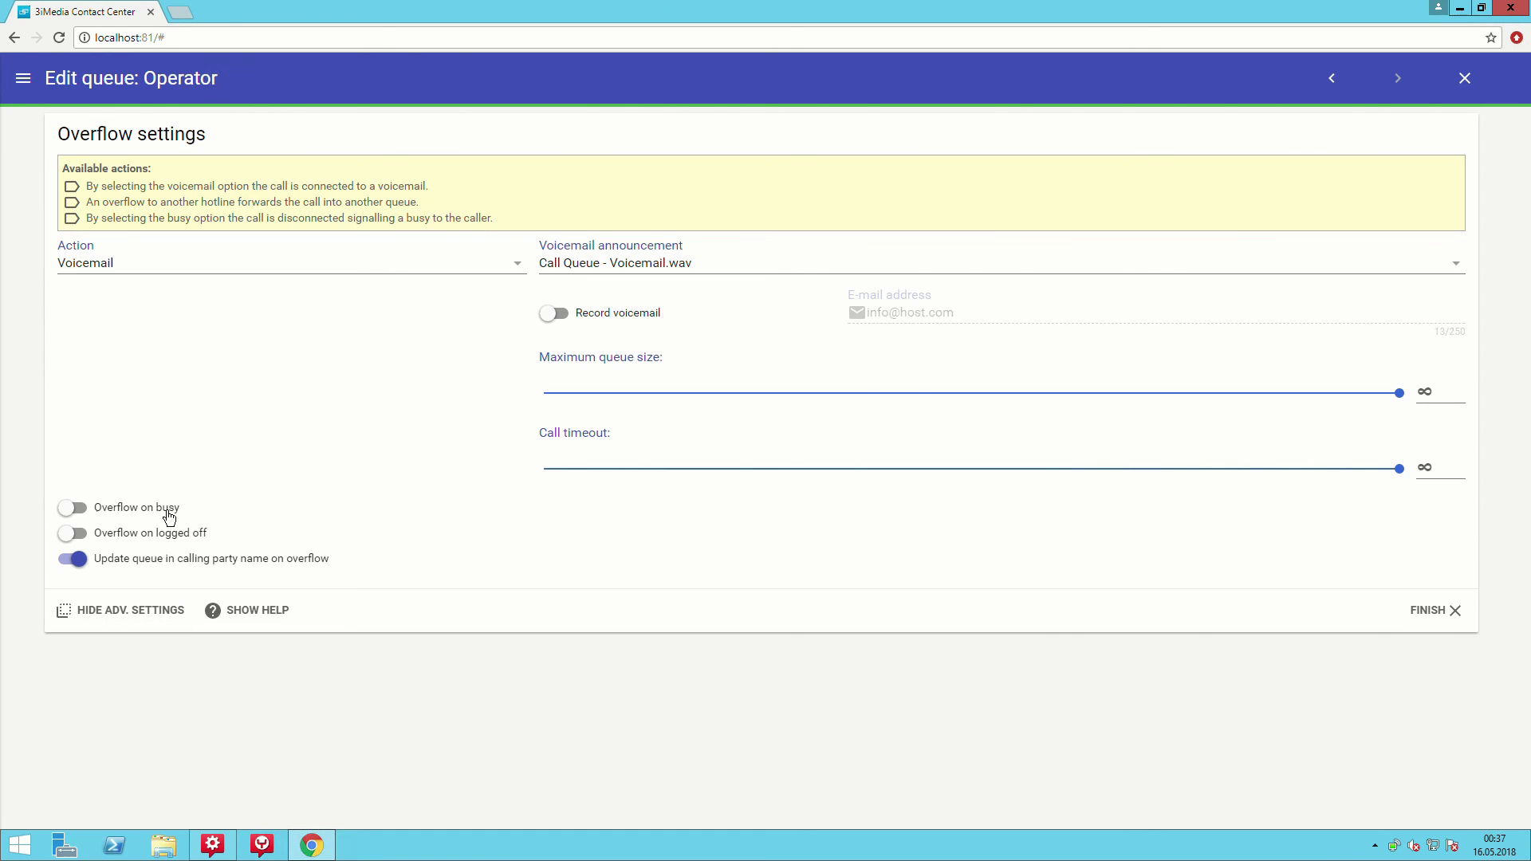